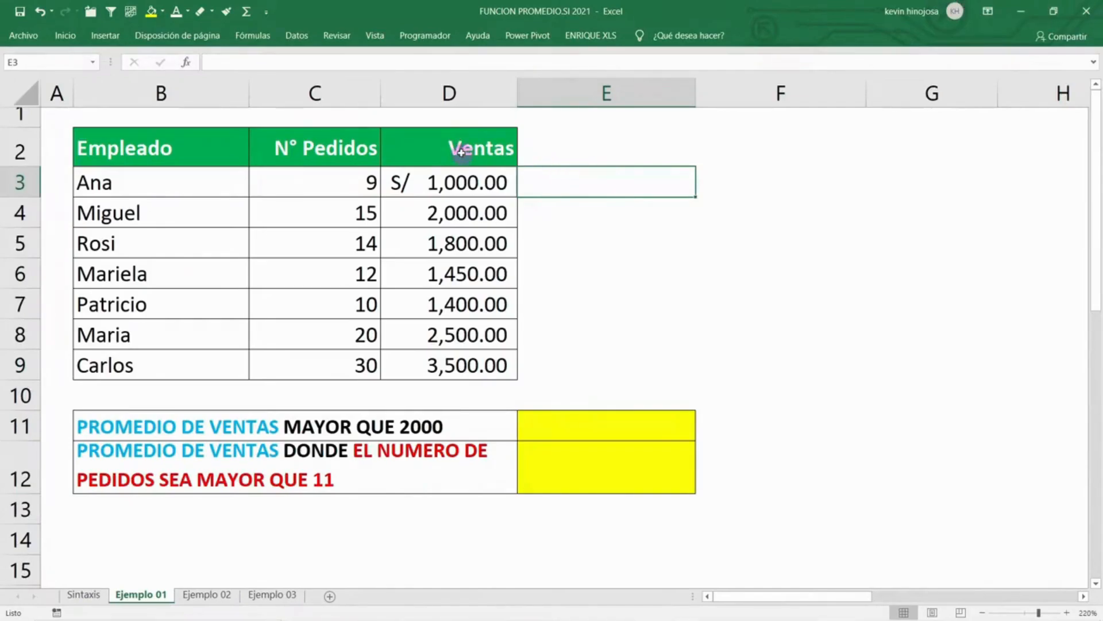
Examine the Ventas, N° Pedidos and Empleado columns, and the whole table in B2:D9.
drag(463, 153, 452, 362)
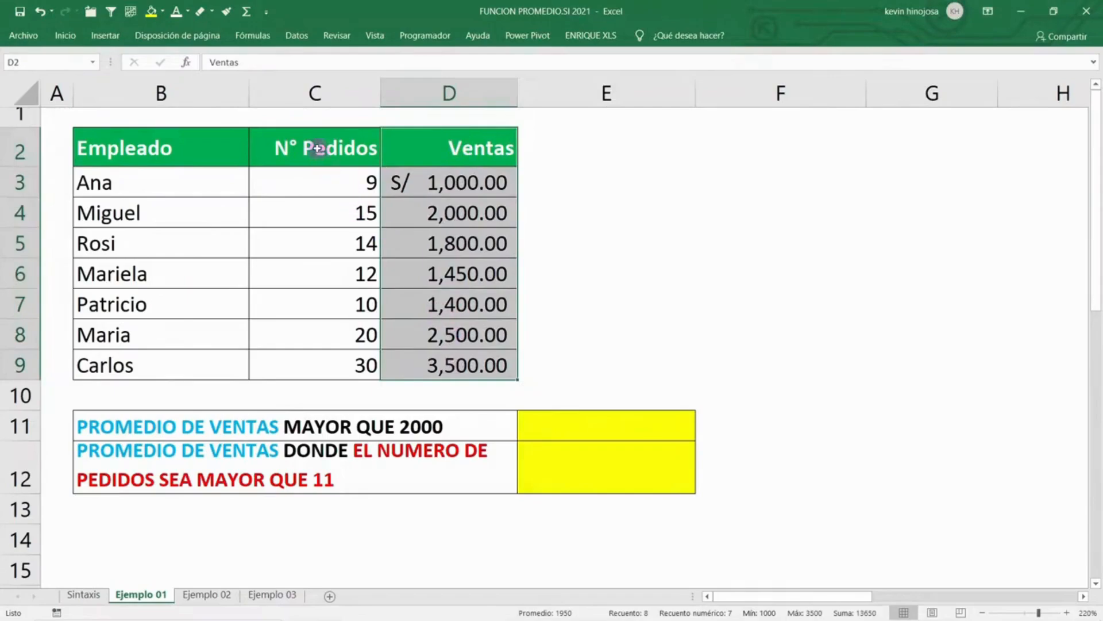
drag(320, 148, 343, 364)
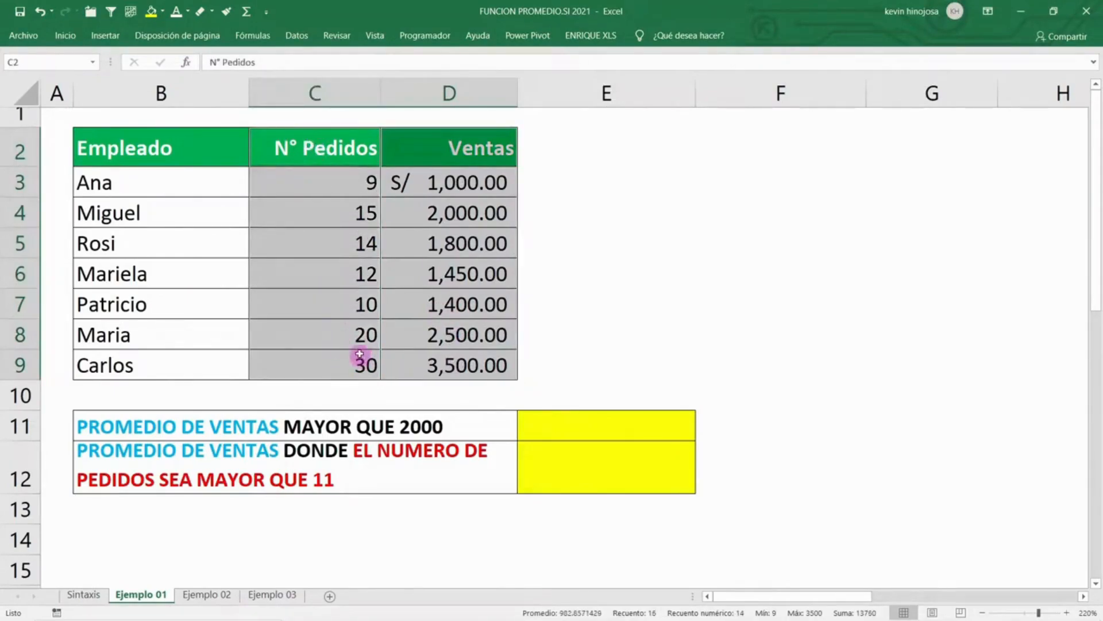
drag(177, 151, 175, 369)
drag(163, 148, 435, 362)
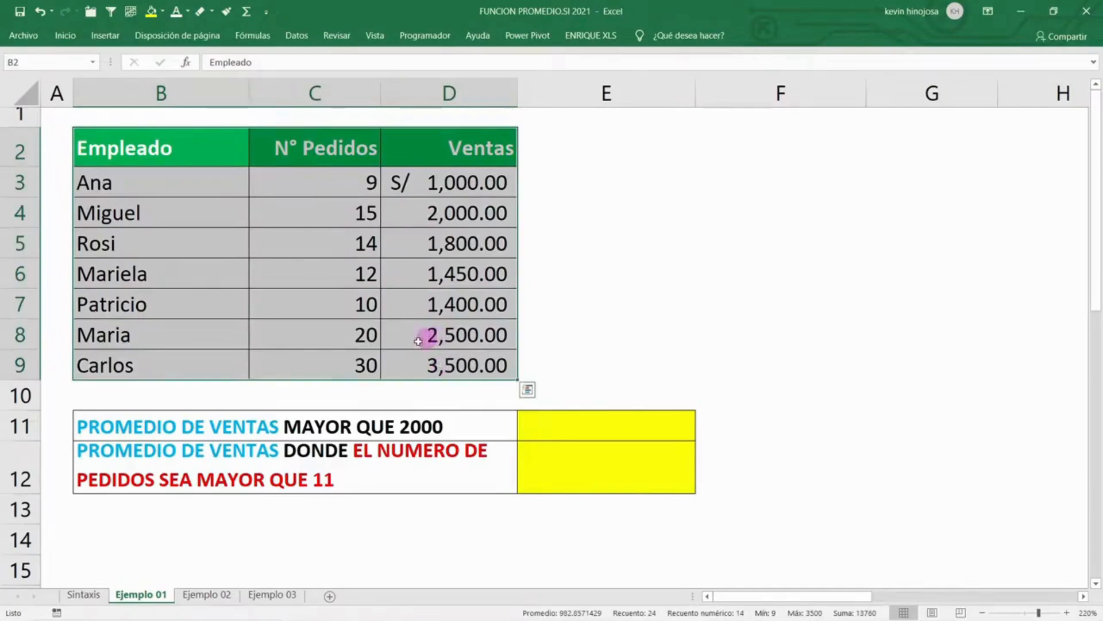
Check the average of the Ventas amounts above 2000 by selecting D8 and D9 together, without writing a formula.
mouse_move(20, 425)
mouse_down()
mouse_move(21, 479)
mouse_move(20, 424)
mouse_up()
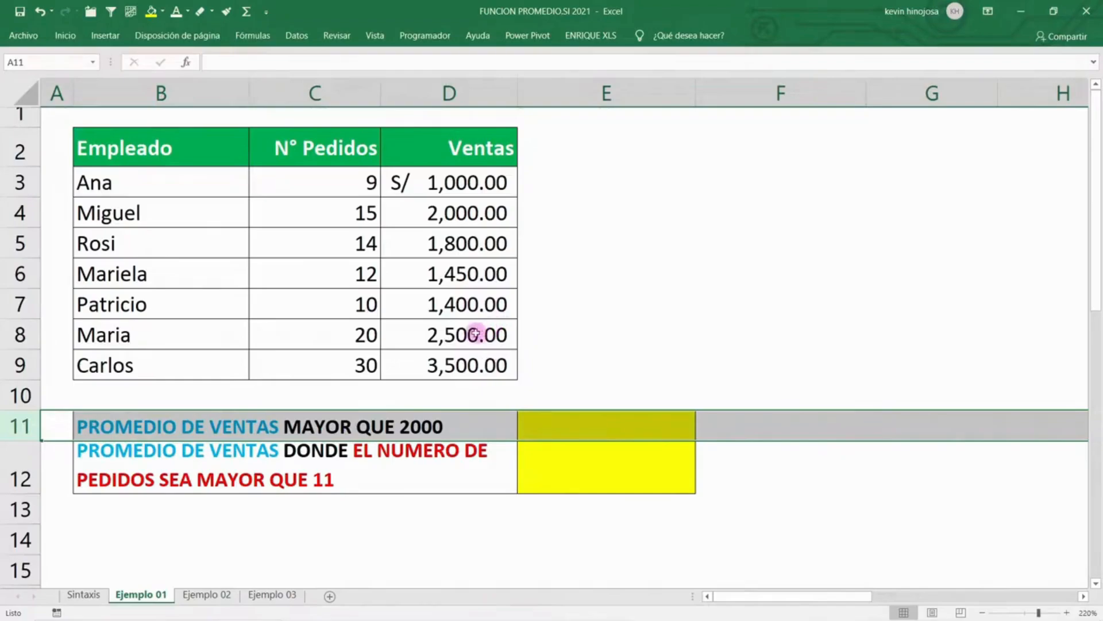
click(452, 333)
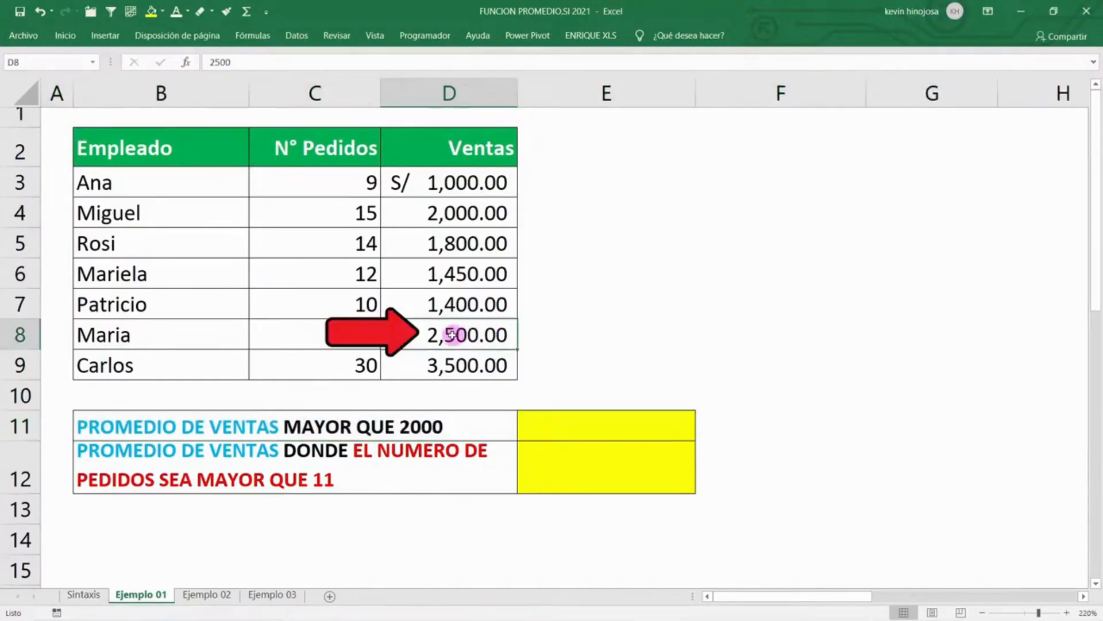
ctrl+click(455, 365)
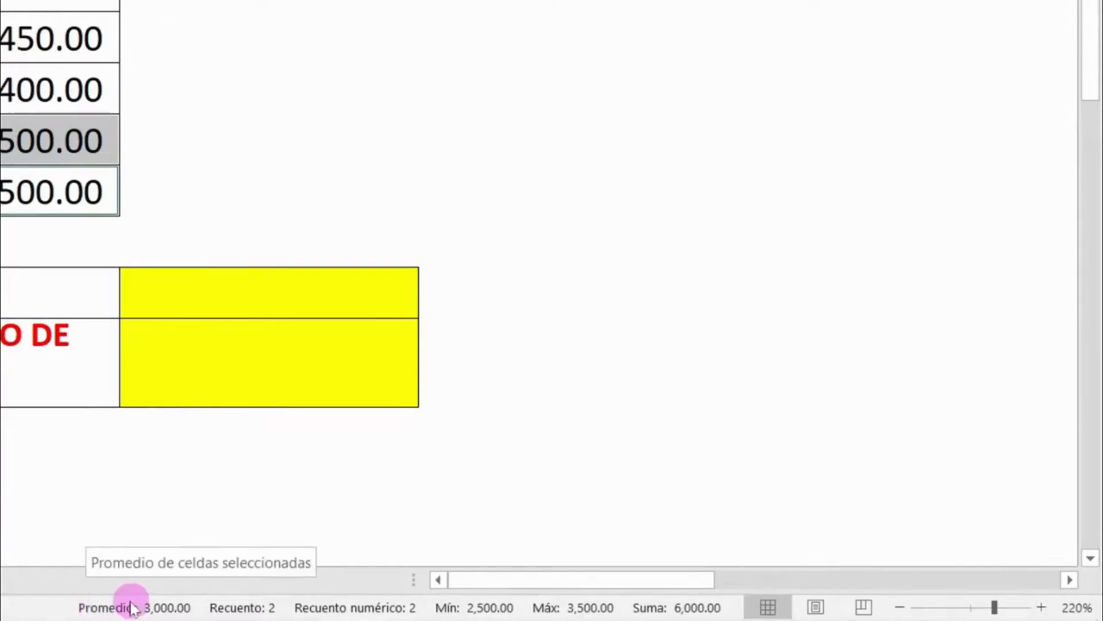
right_click(81, 609)
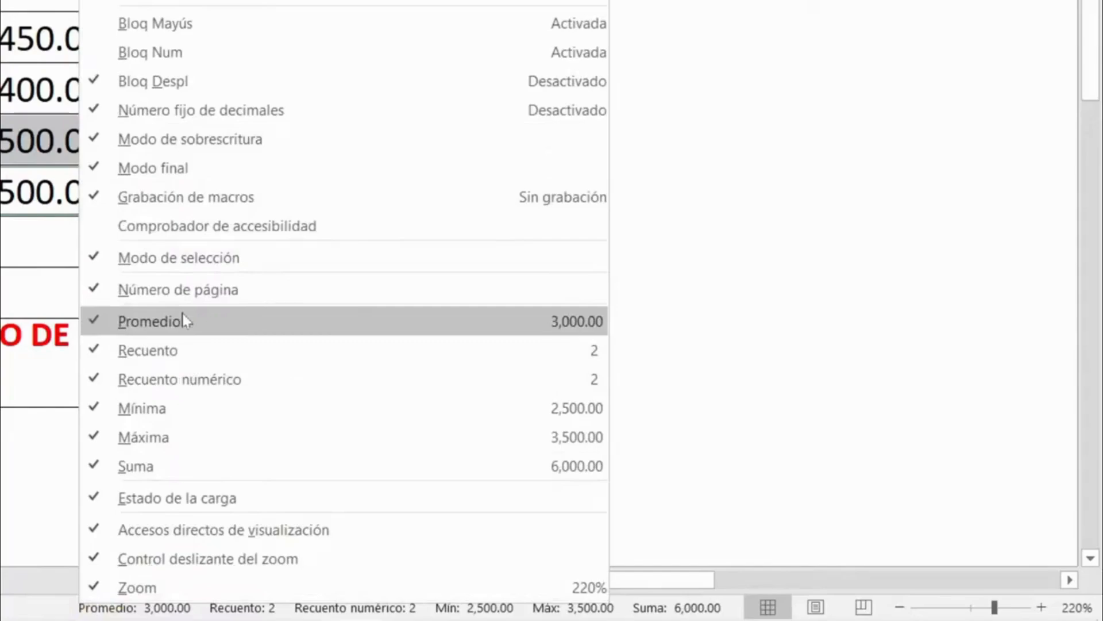
click(703, 272)
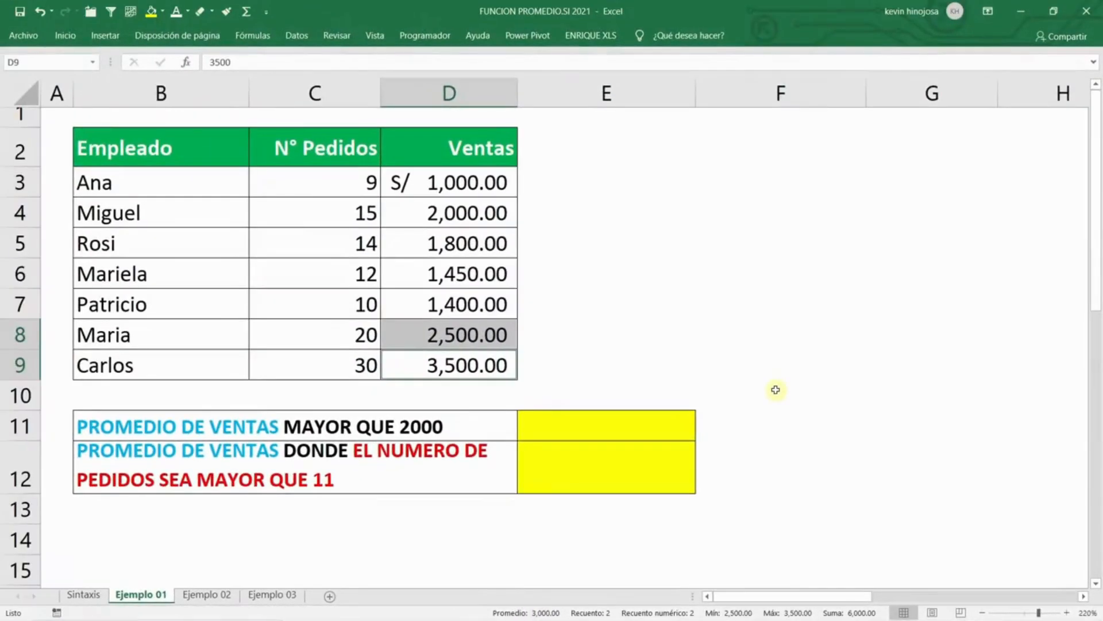
Start a PROMEDIO.SI formula in E11 with the Ventas values D3:D9 as the criteria range.
click(641, 424)
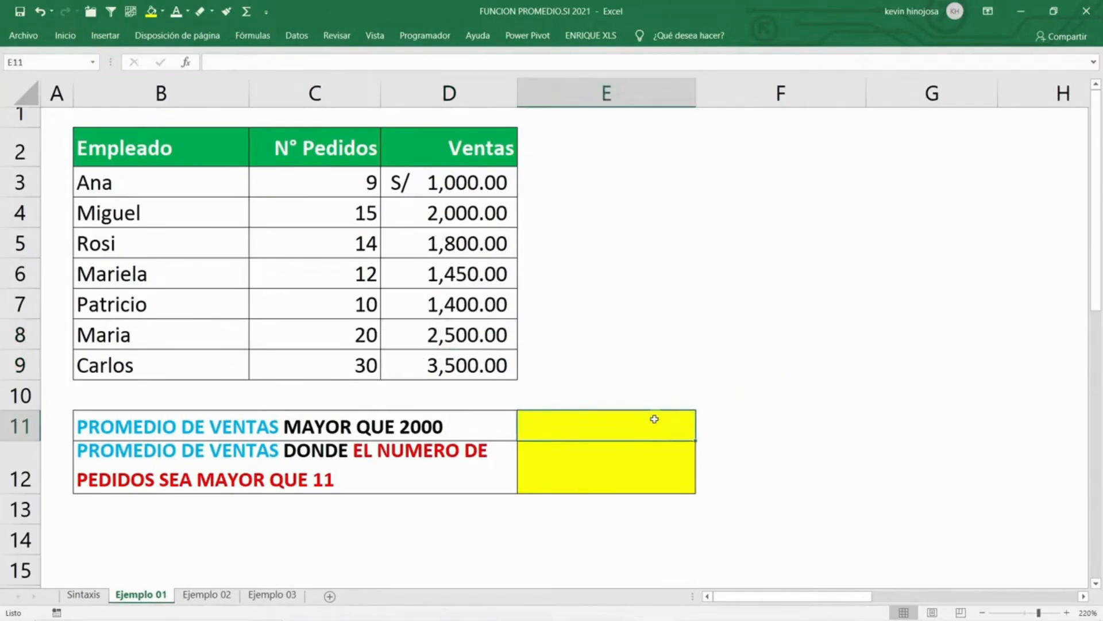
text(=)
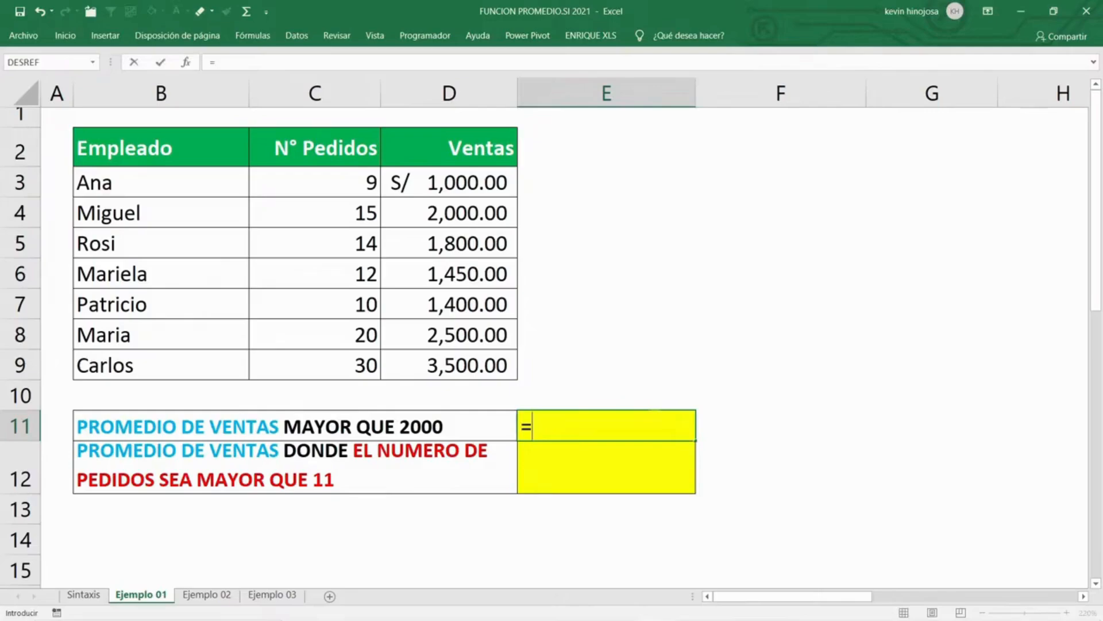
key(Caps_Lock)
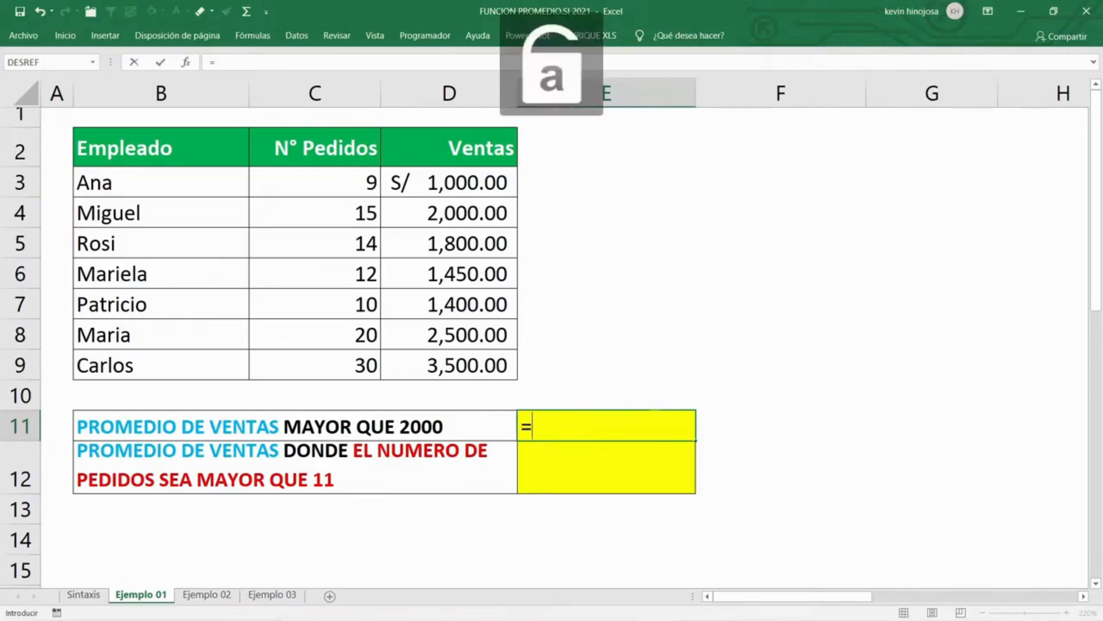
key(Caps_Lock)
text(PRO)
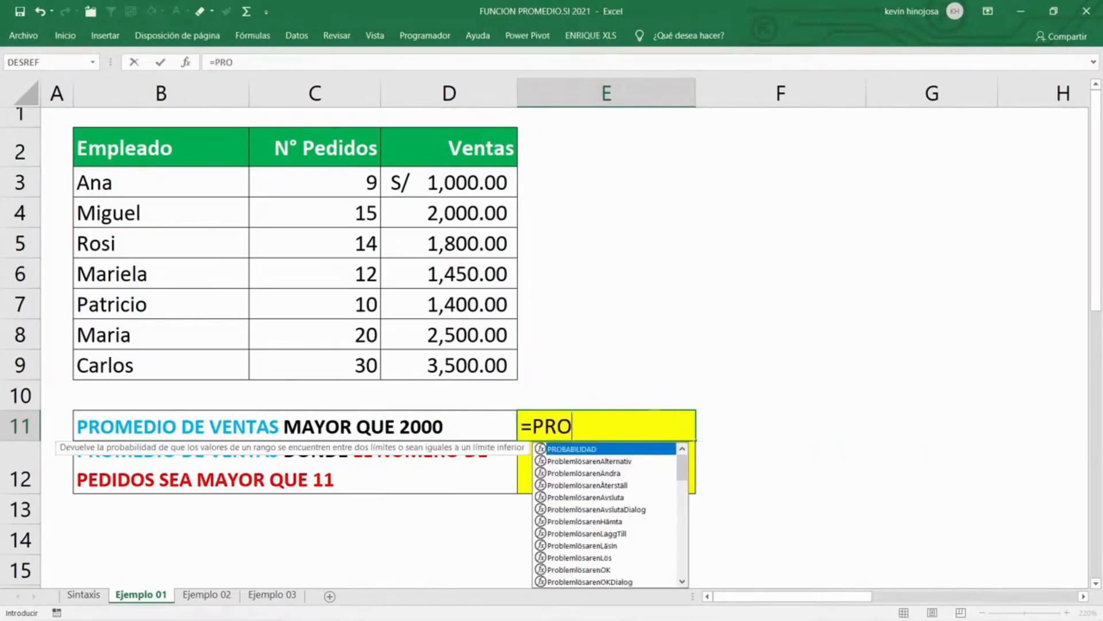
text(MEDIO.S)
key(Tab)
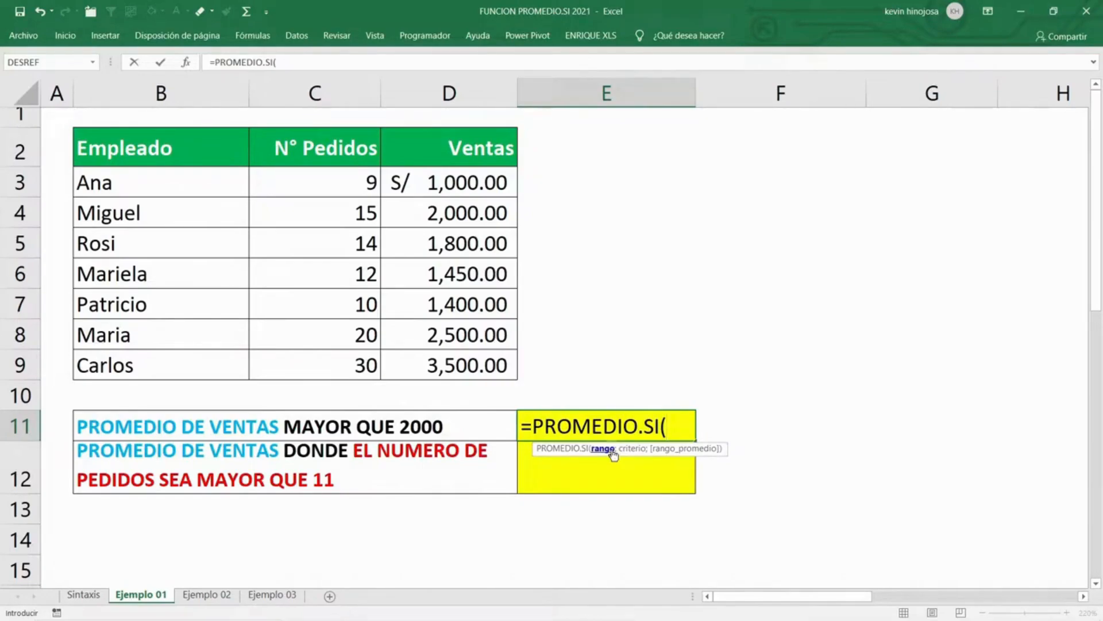
click(486, 189)
drag(486, 194, 482, 359)
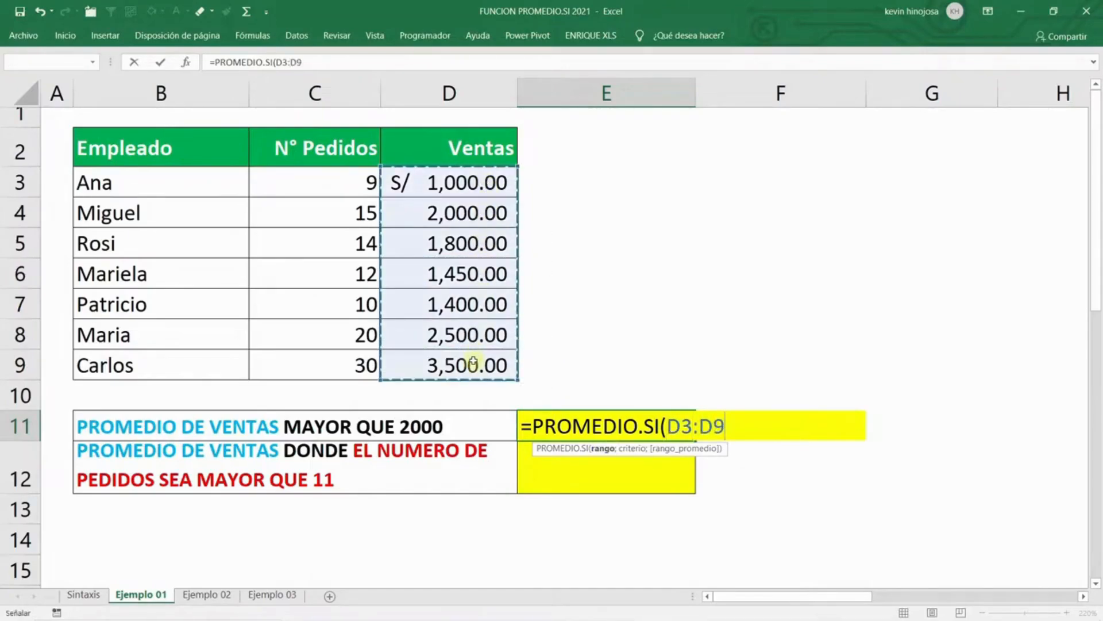
Complete the E11 formula with criterion ">2000" and average range D3:D9, and enter it.
text(;)
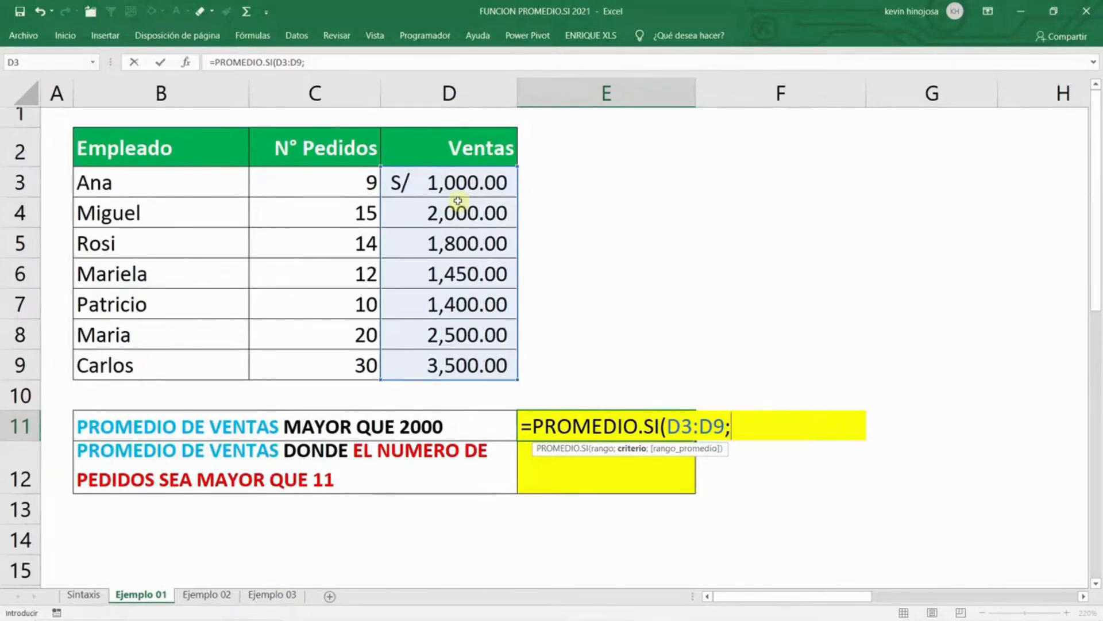
text(">2000)
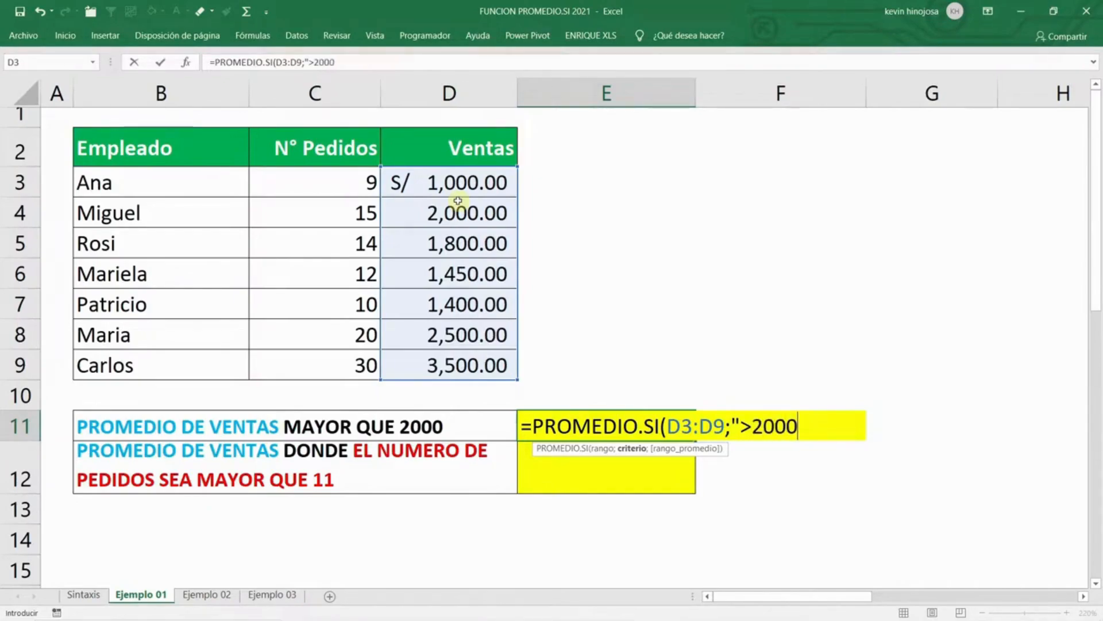
text(";)
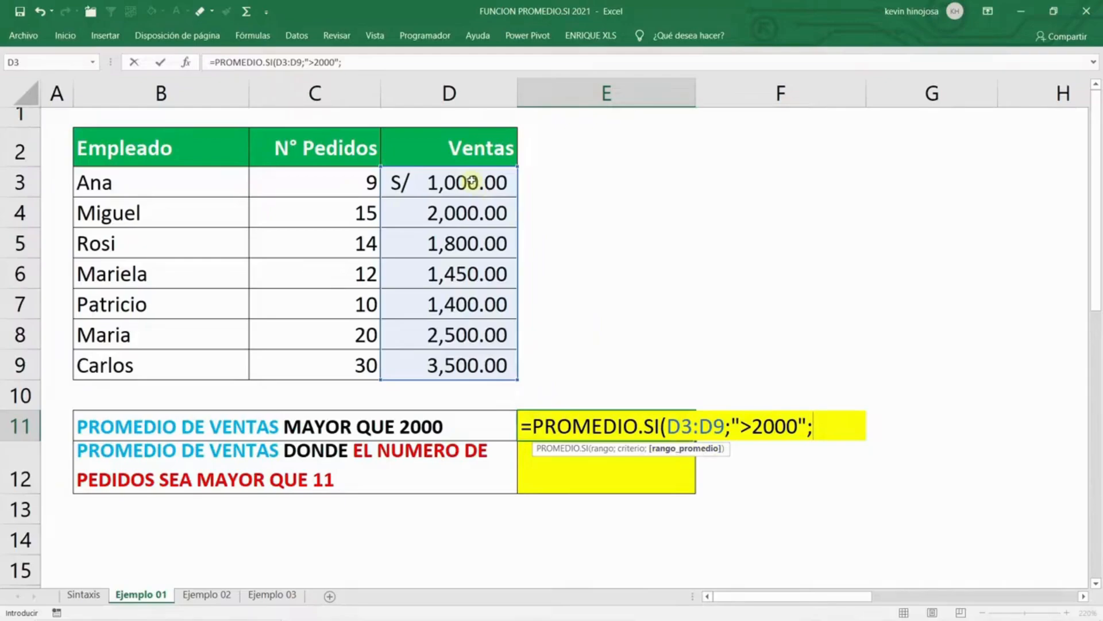
drag(472, 181, 473, 366)
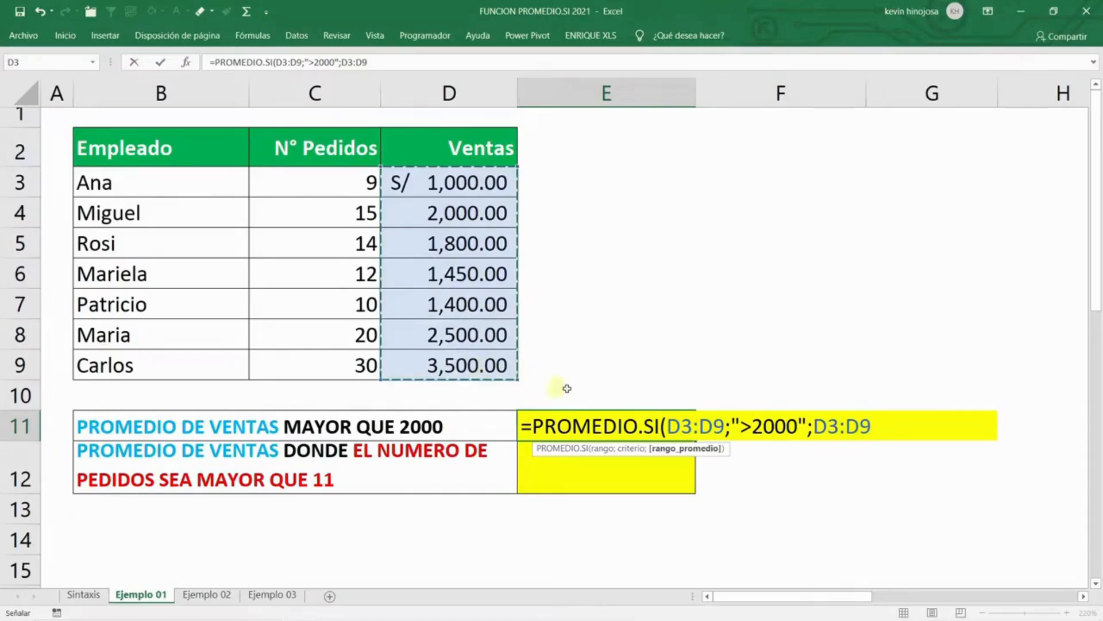
click(711, 458)
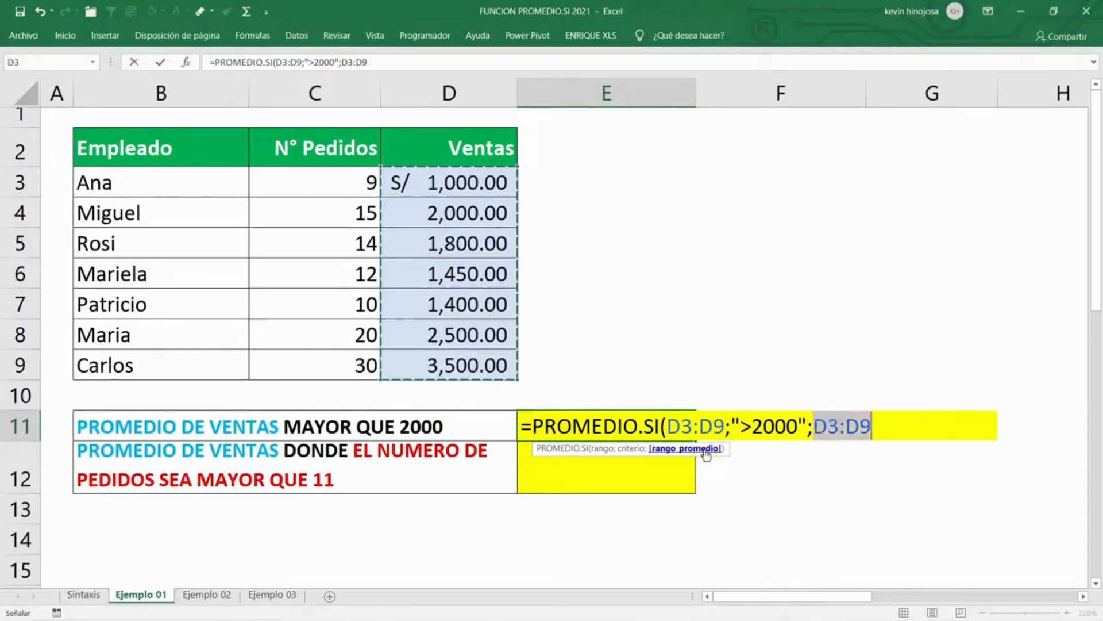
click(602, 449)
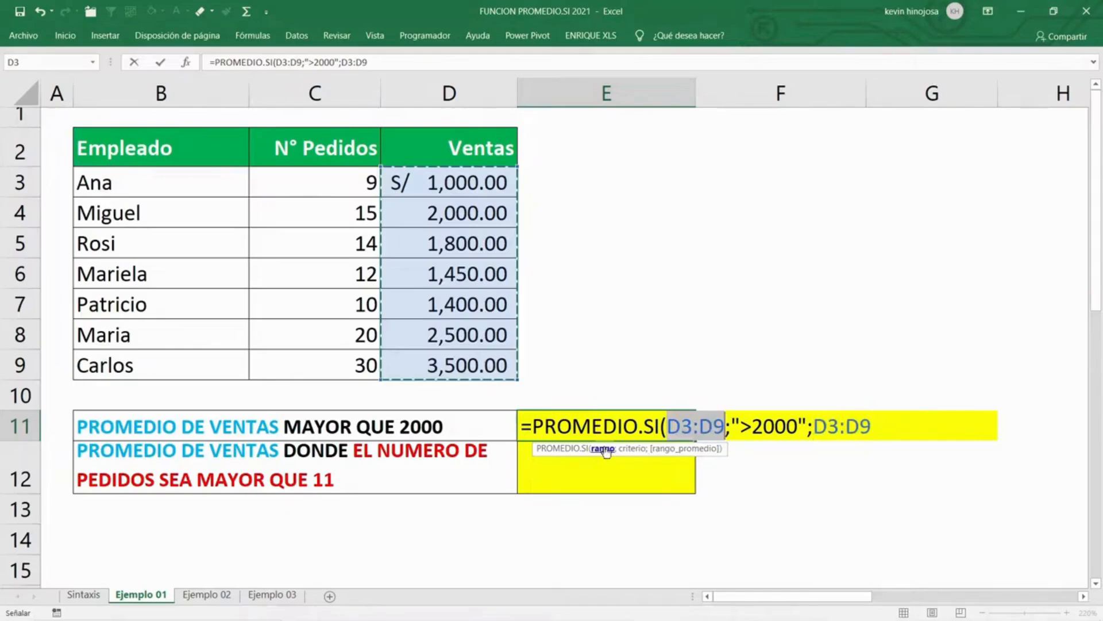
click(697, 449)
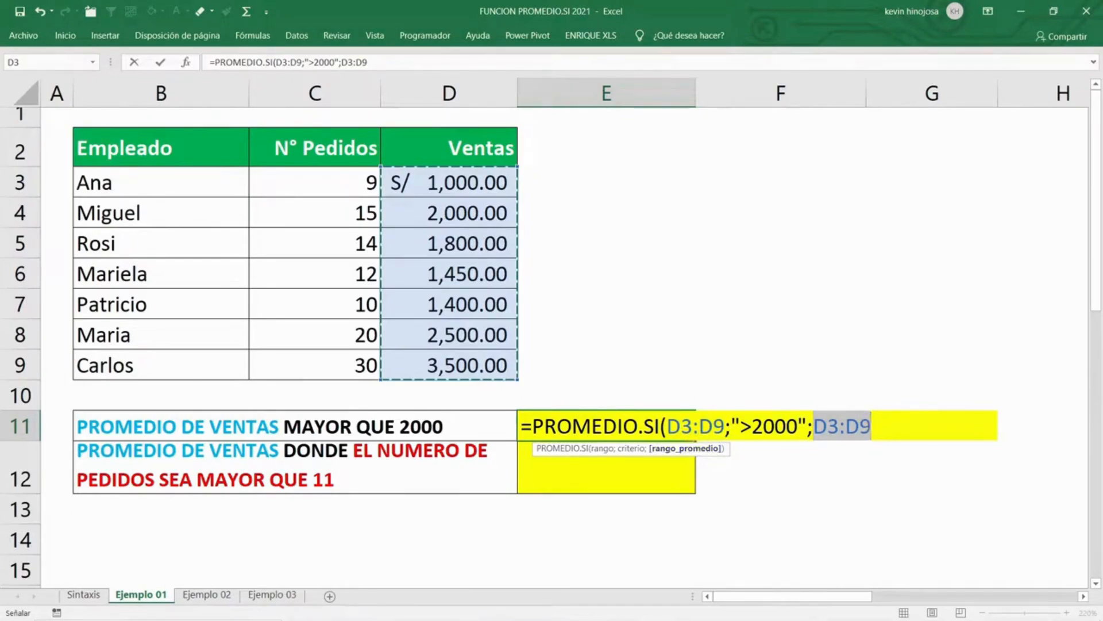
key(F2)
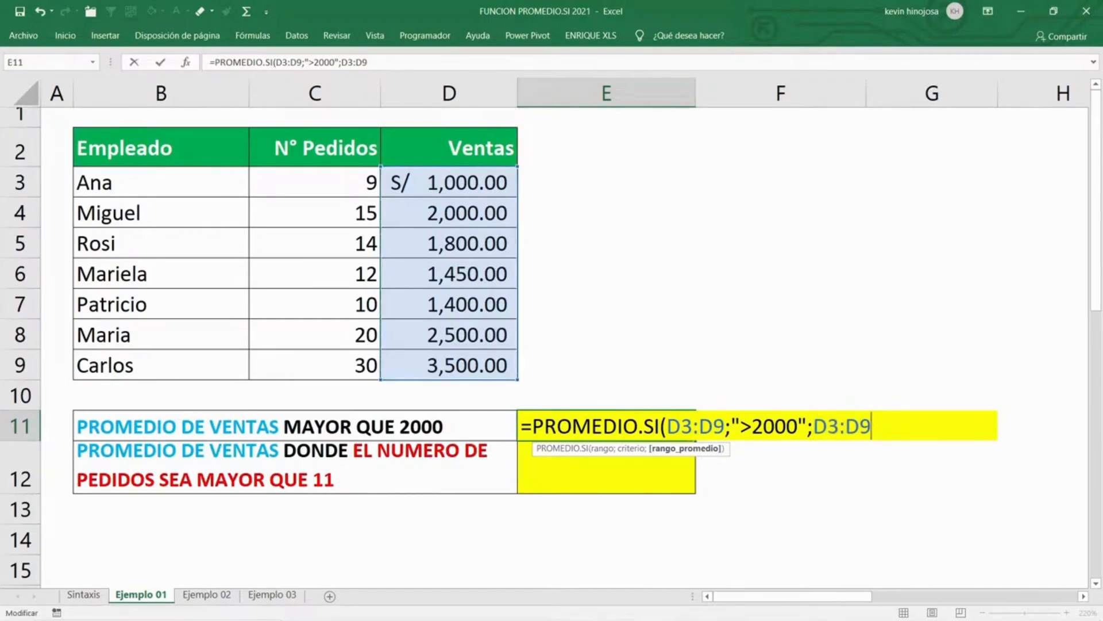
text())
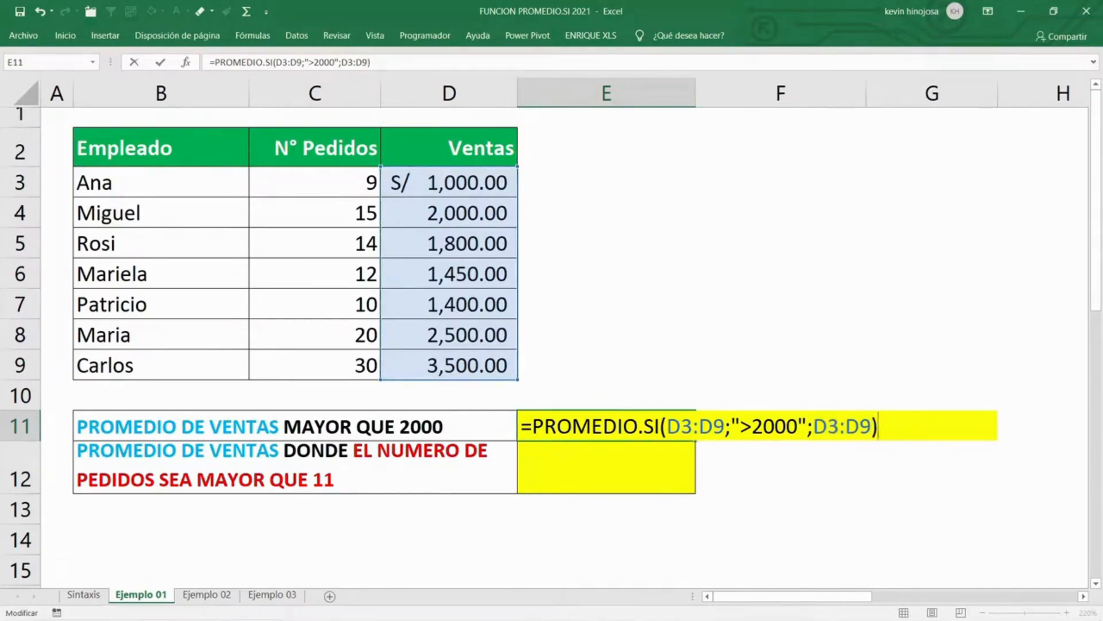
key(Return)
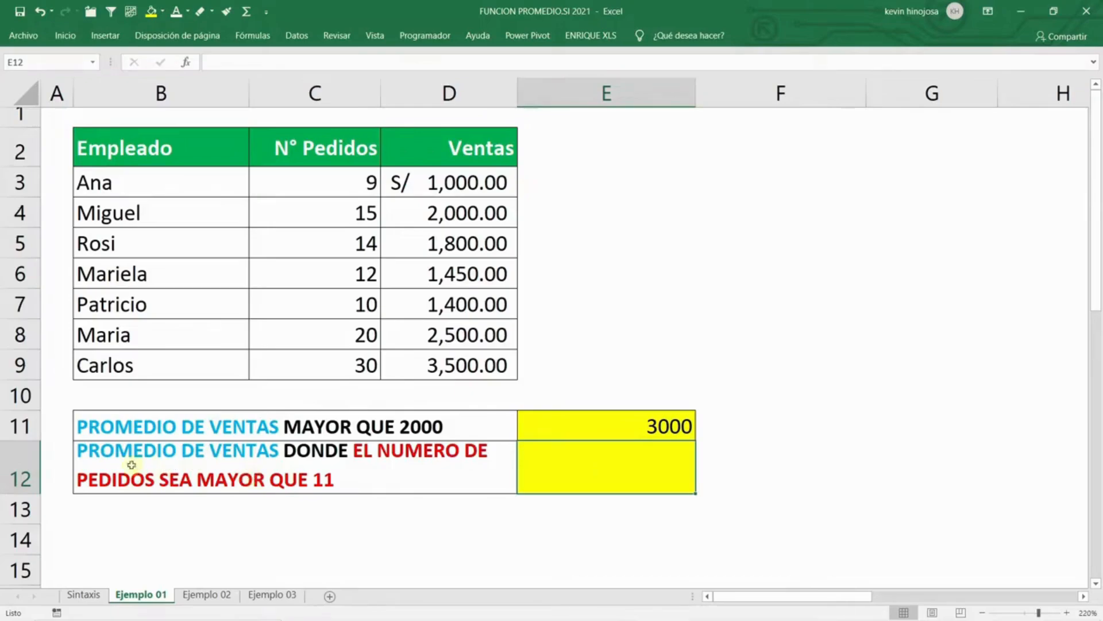
Start a PROMEDIO.SI formula in E12 with the N° Pedidos values C3:C9 as the criteria range.
click(23, 473)
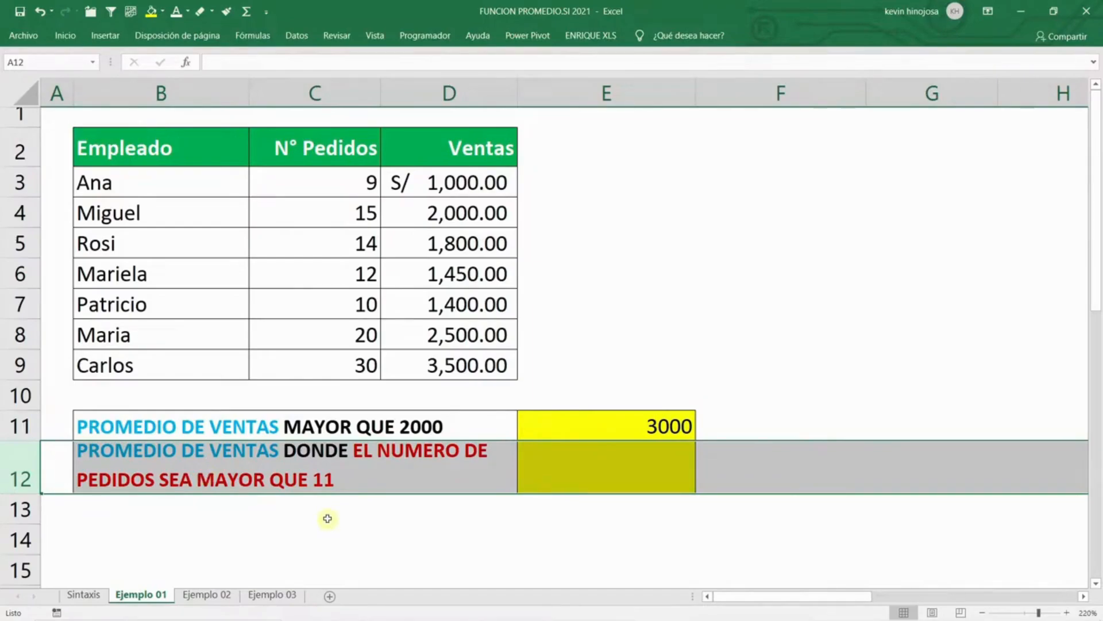
click(573, 471)
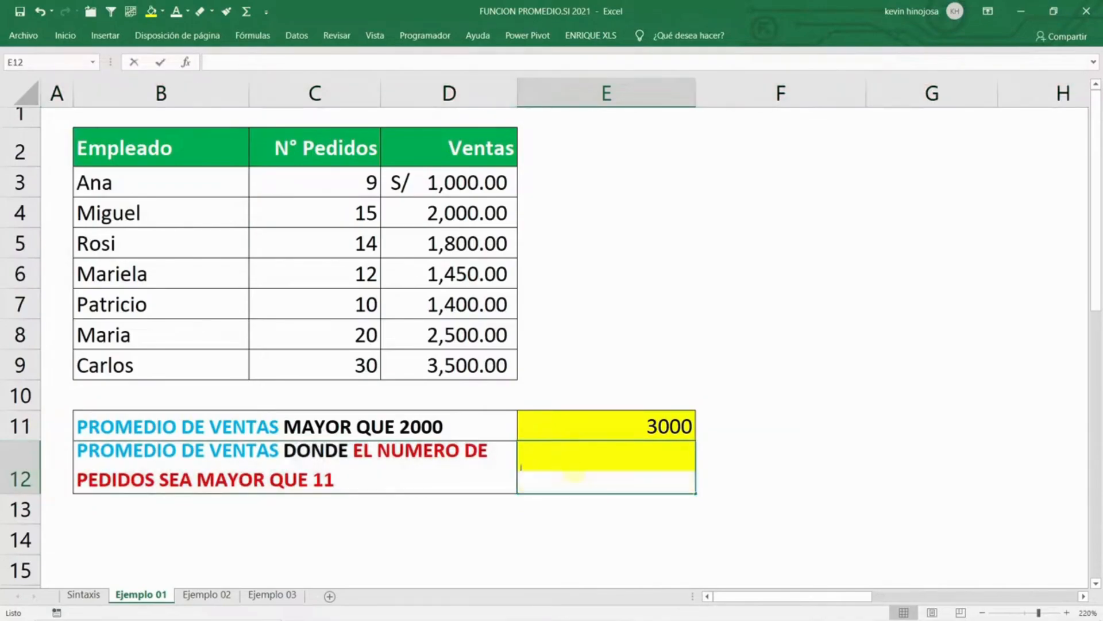
text(=)
key(Caps_Lock)
key(Caps_Lock)
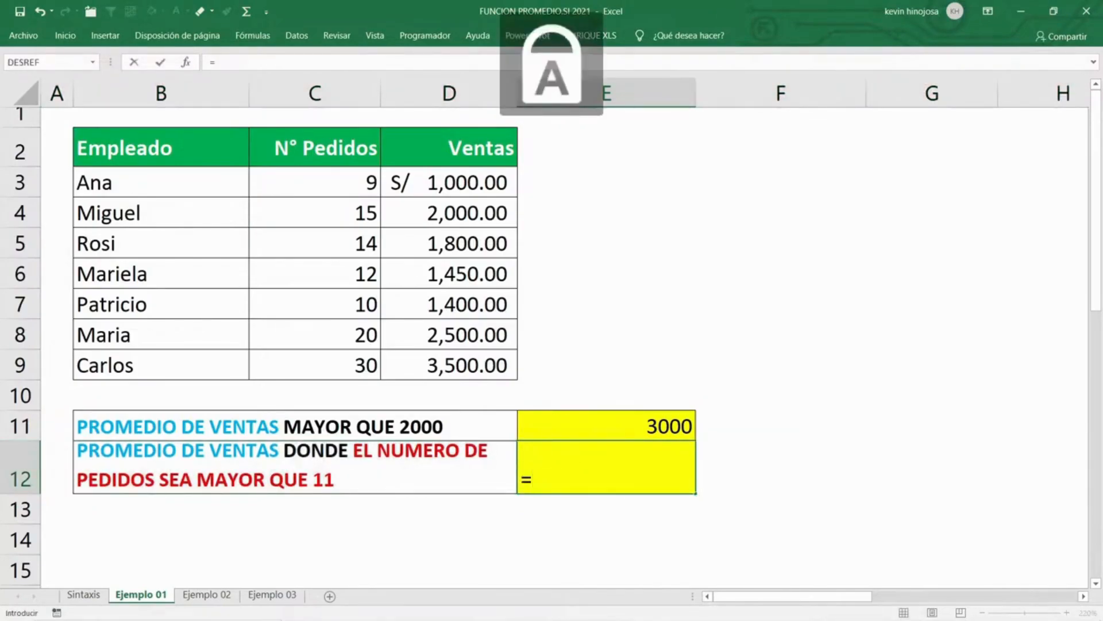
text(PROMEDIO.S)
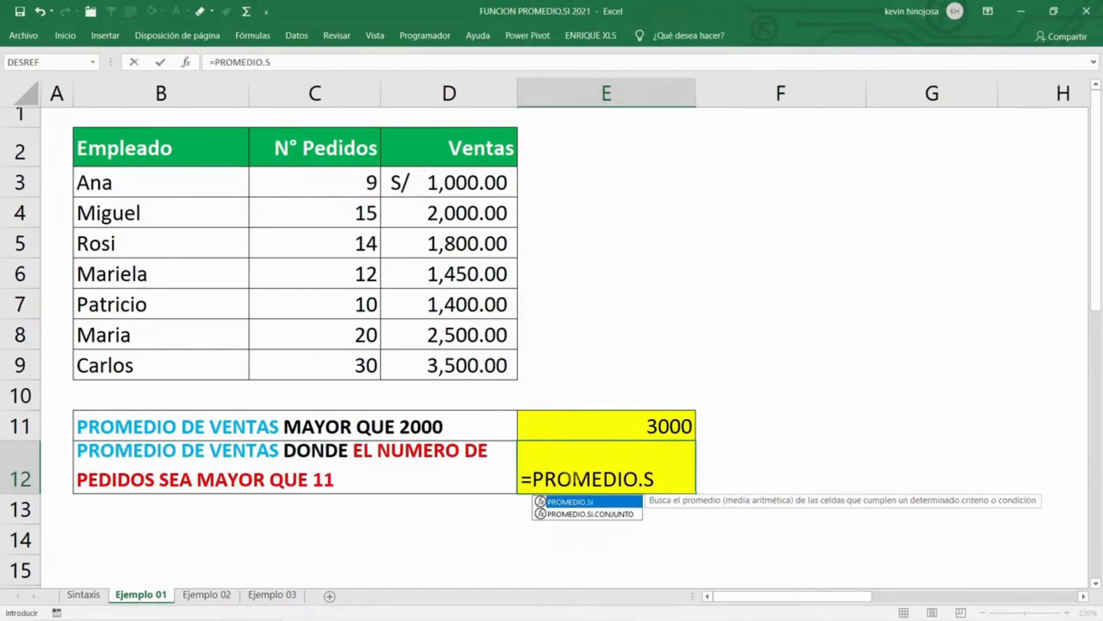
key(Tab)
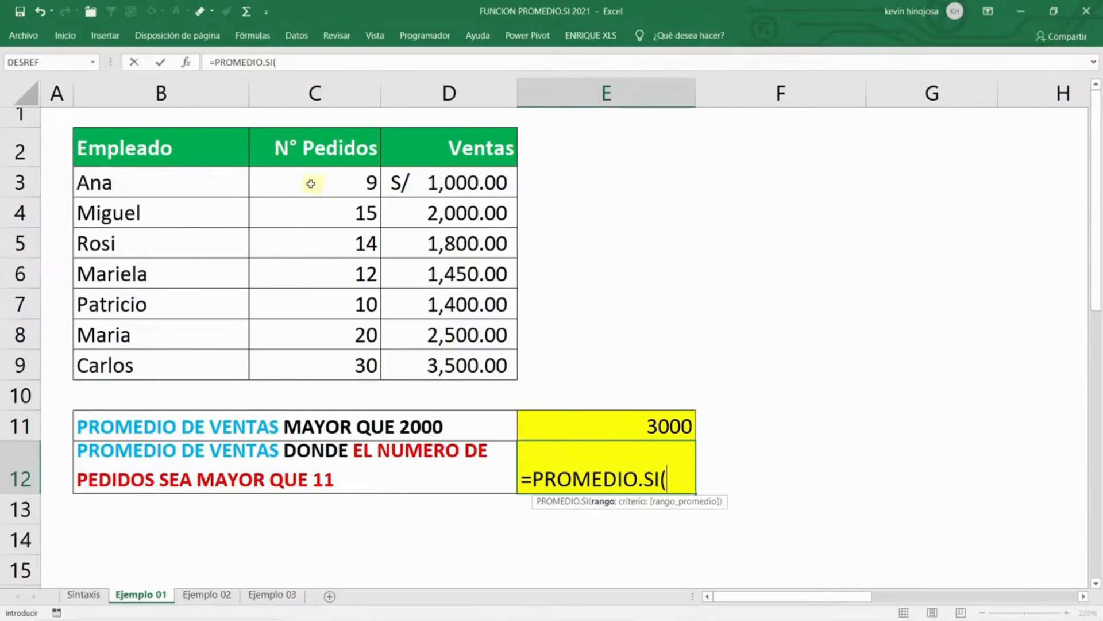
drag(316, 182, 330, 364)
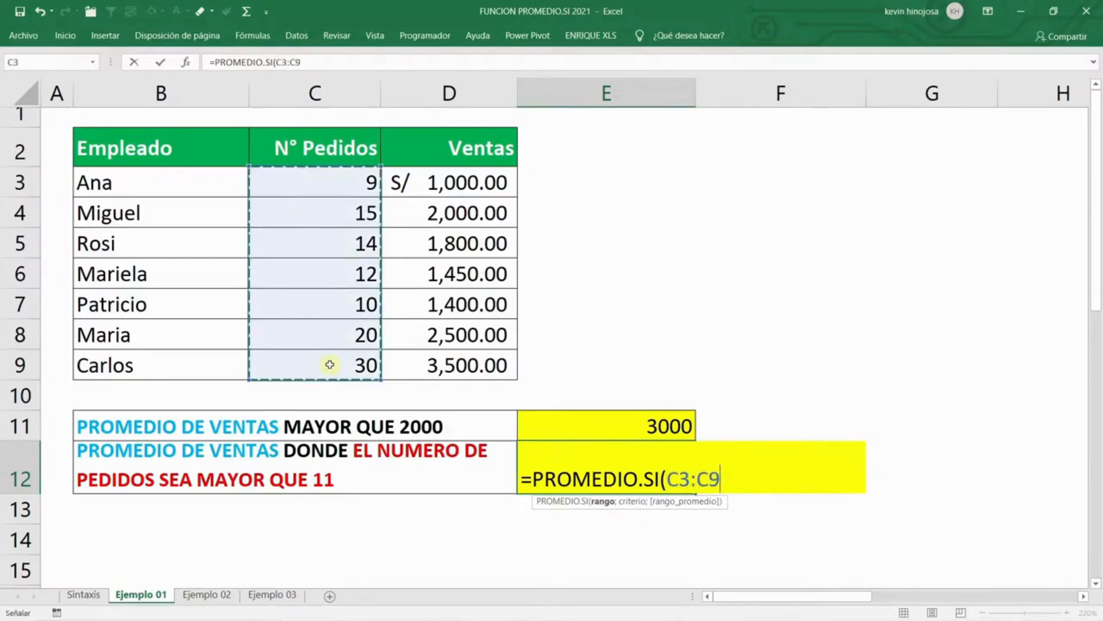
Complete the E12 formula with criterion ">11" and average range D3:D9, check its average-range argument, and enter it.
text(;)
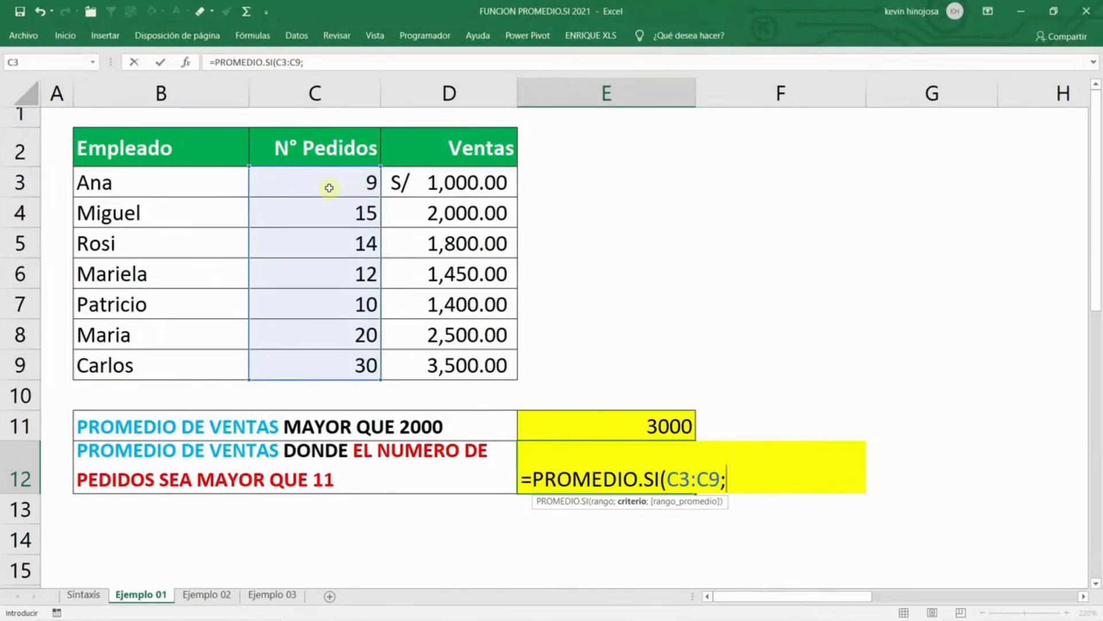
text(">11)
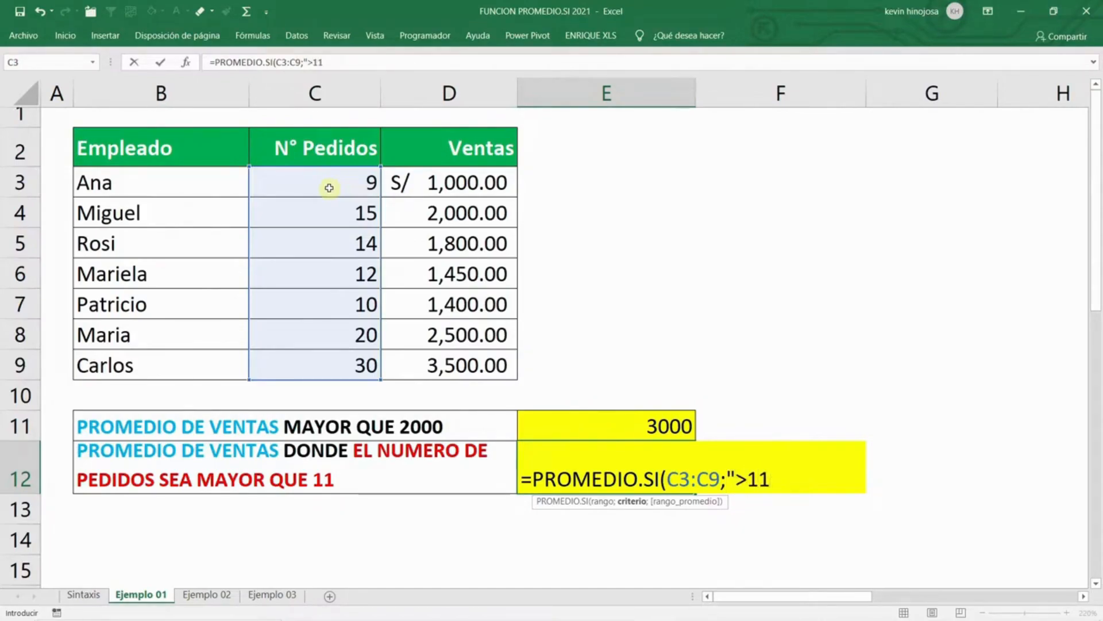
text(";)
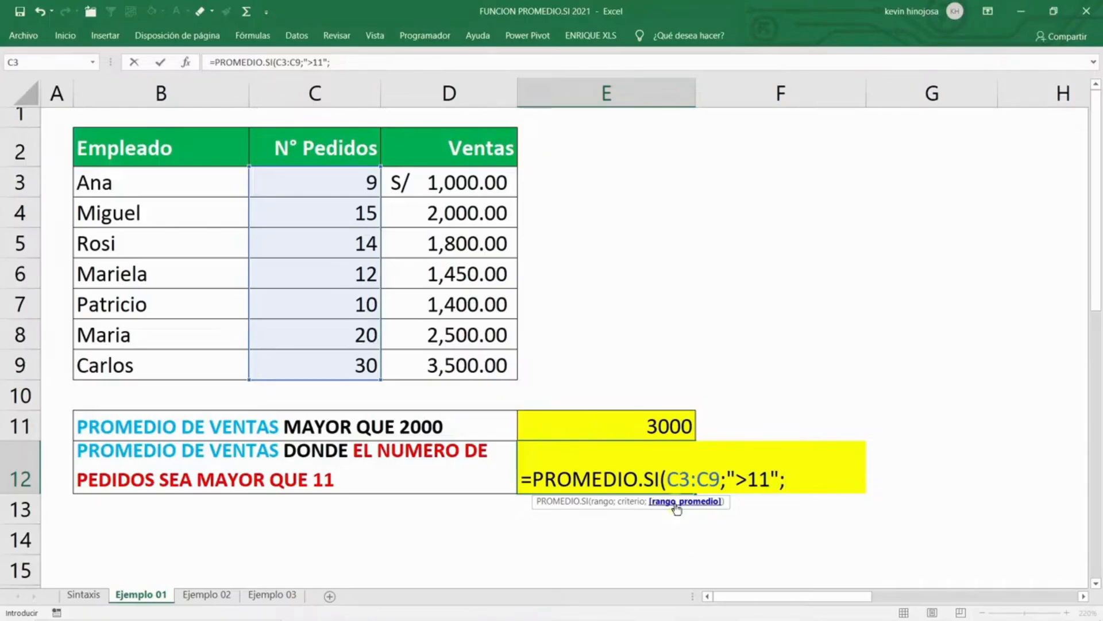
click(463, 183)
drag(463, 183, 453, 365)
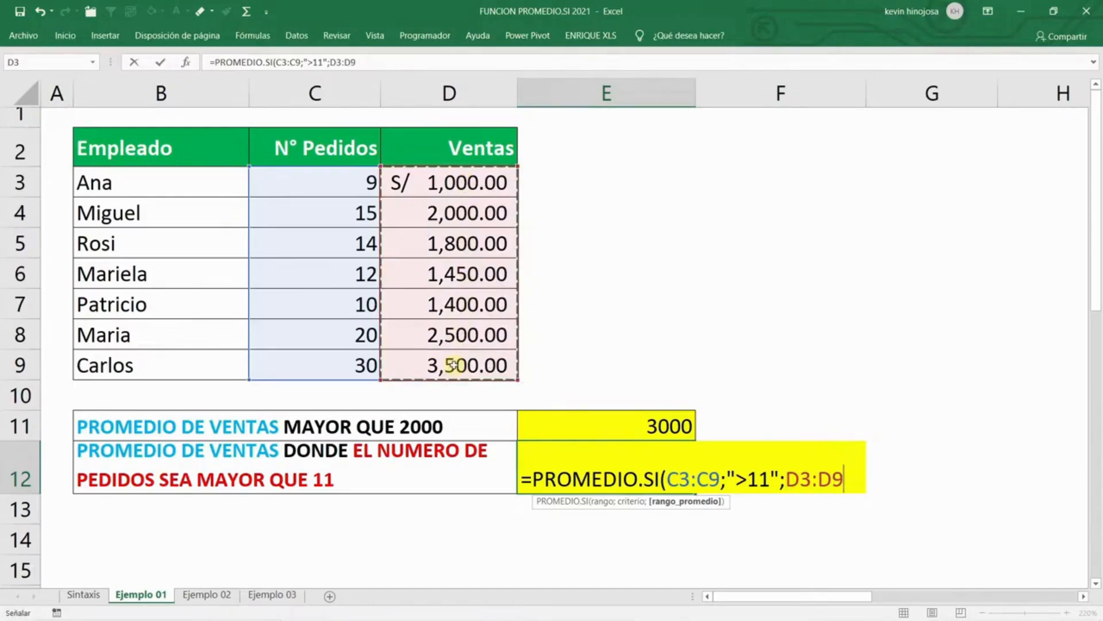
text())
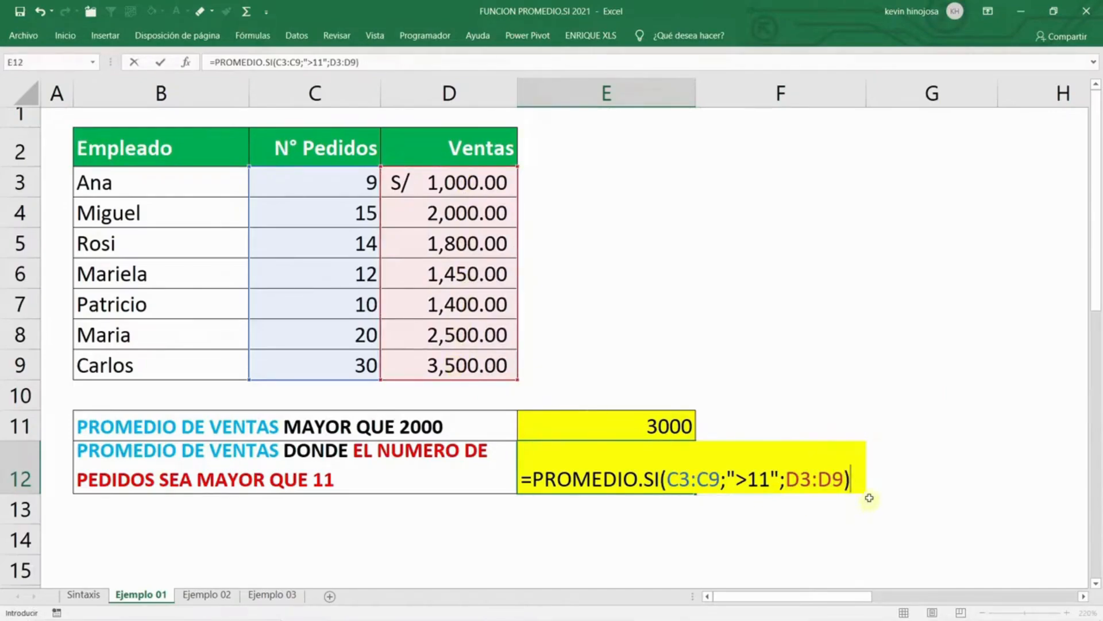
drag(862, 495, 520, 485)
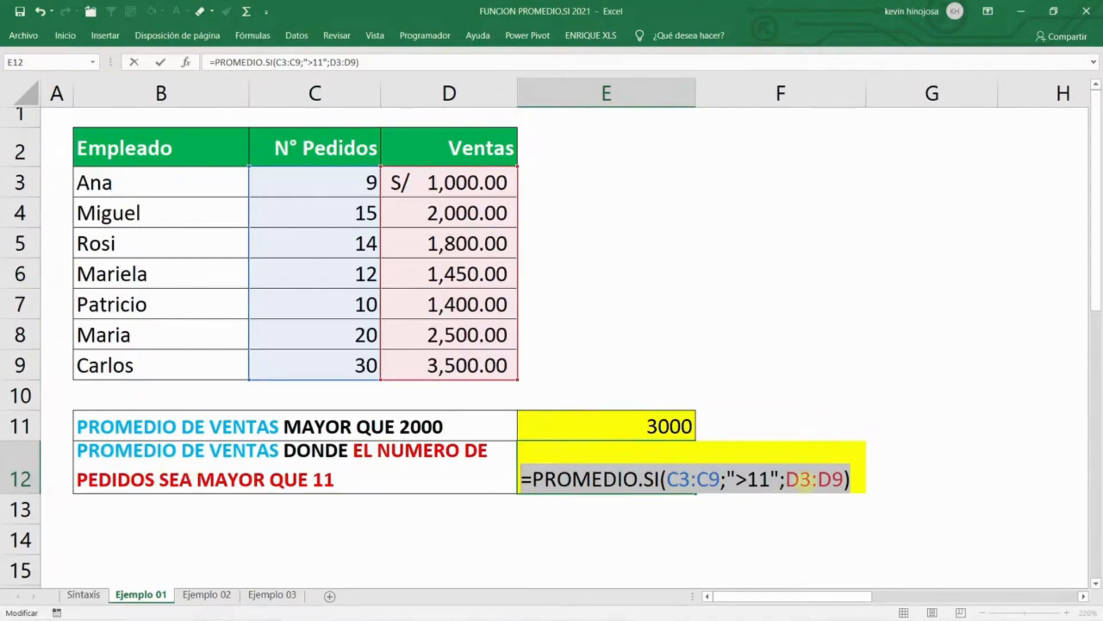
click(801, 480)
click(699, 501)
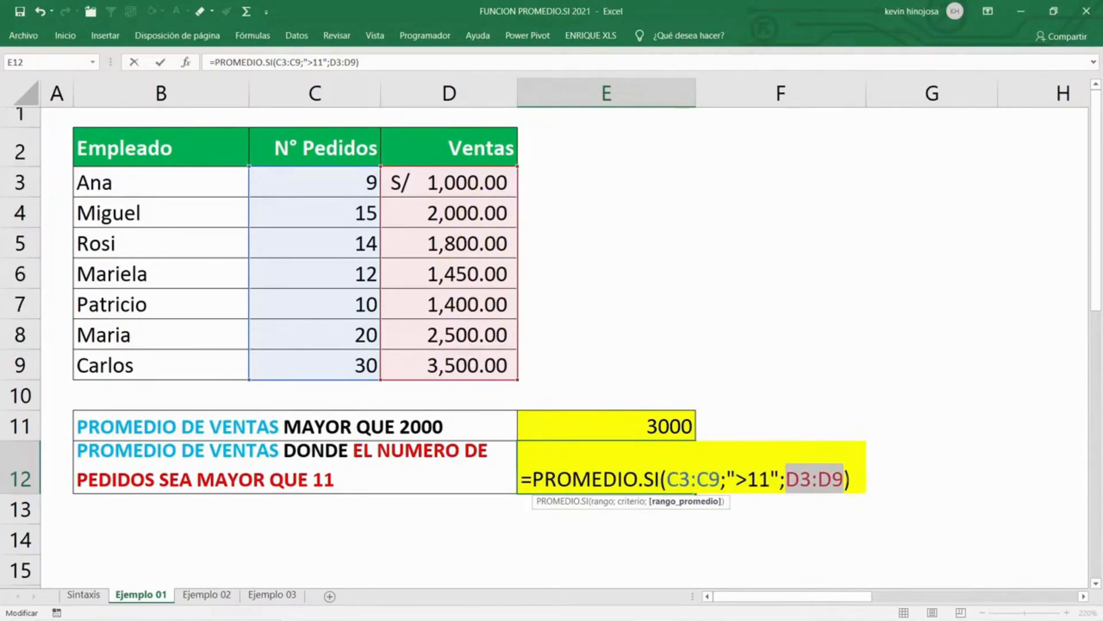
key(Return)
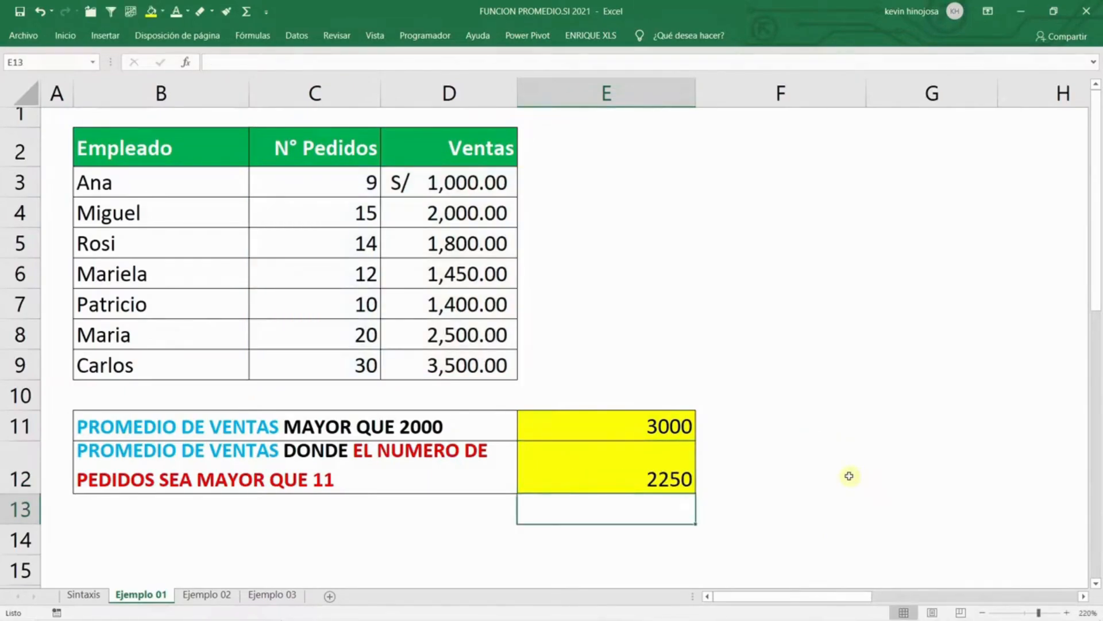
Format the two average results in E11:E12 with the S/ Español (Perú) accounting format.
click(605, 428)
drag(604, 427, 608, 460)
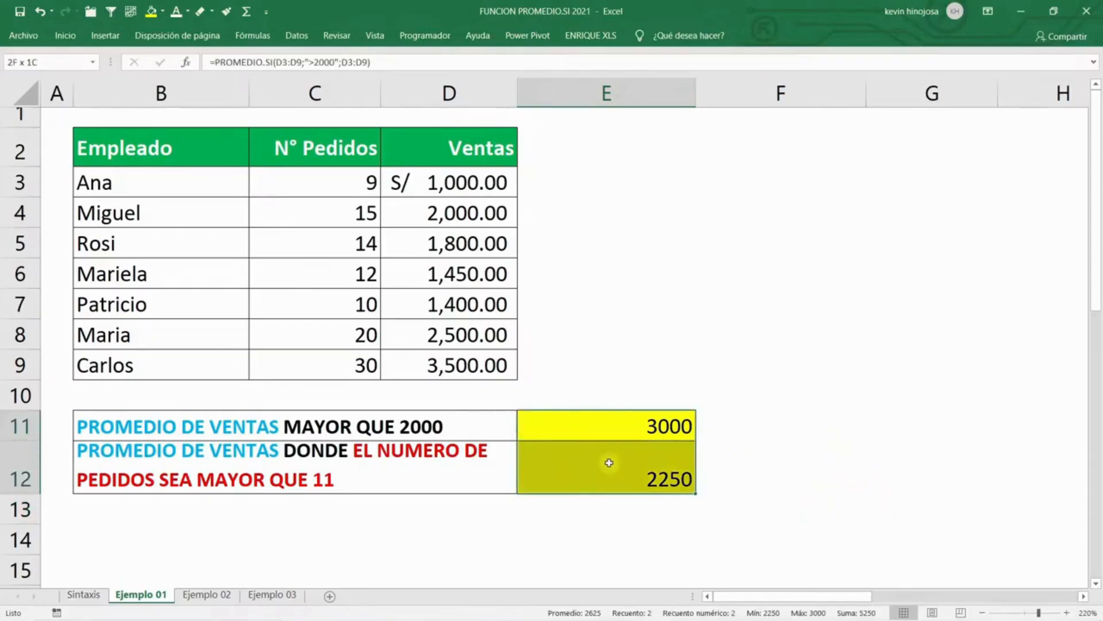
click(65, 35)
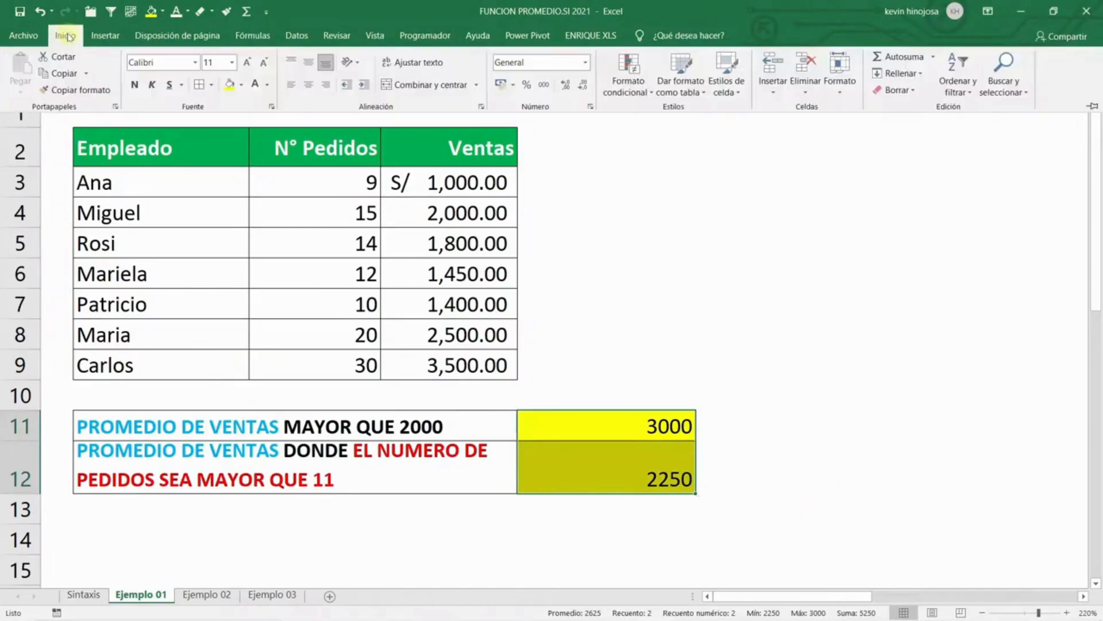
click(512, 85)
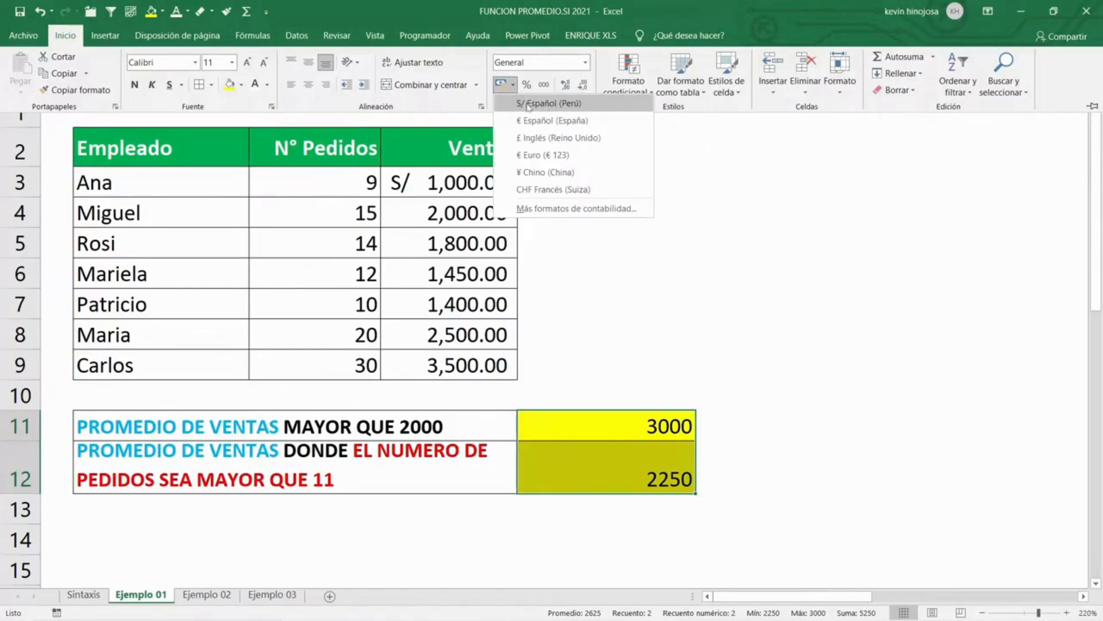
click(529, 104)
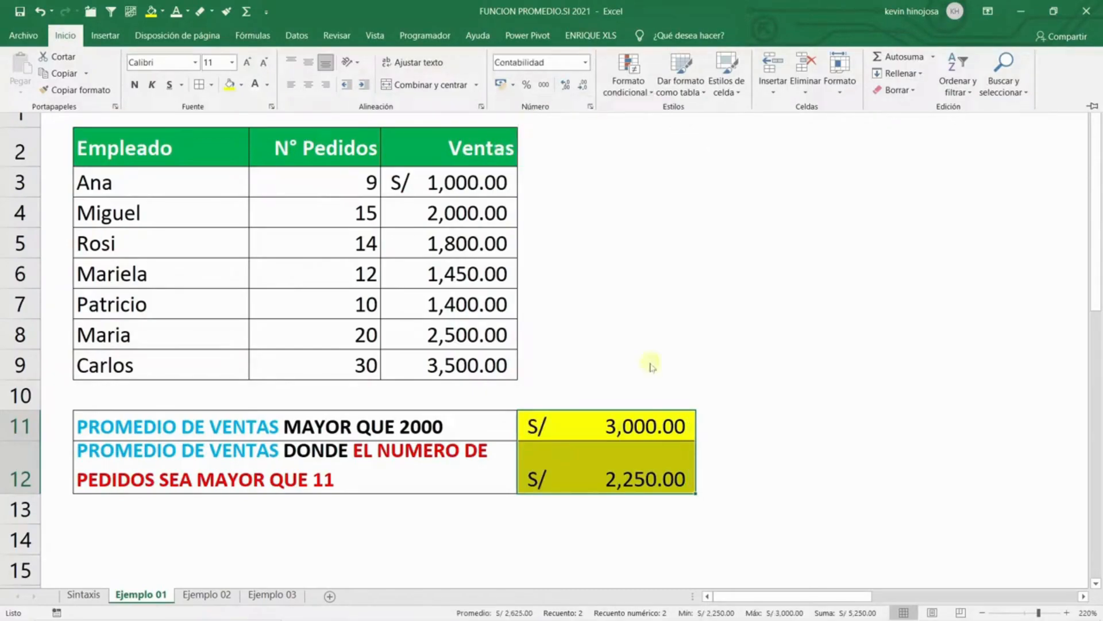
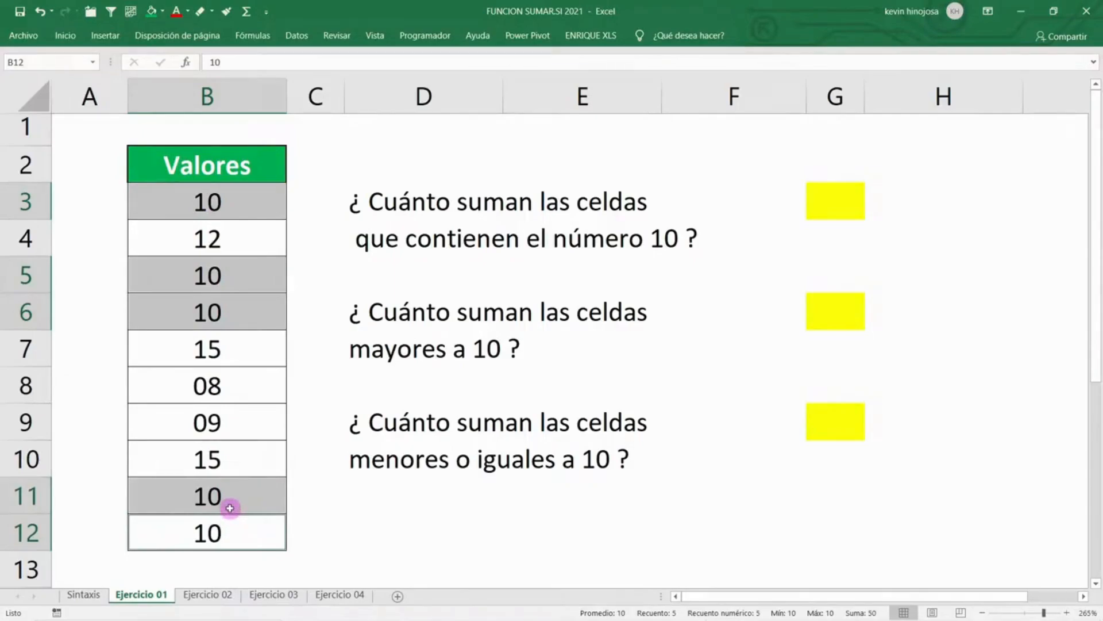
In the FUNCION SUMAR.SI 2021 workbook, start a SUMAR.SI formula in G3 with the Valores cells B3:B12 as the criteria range.
click(828, 204)
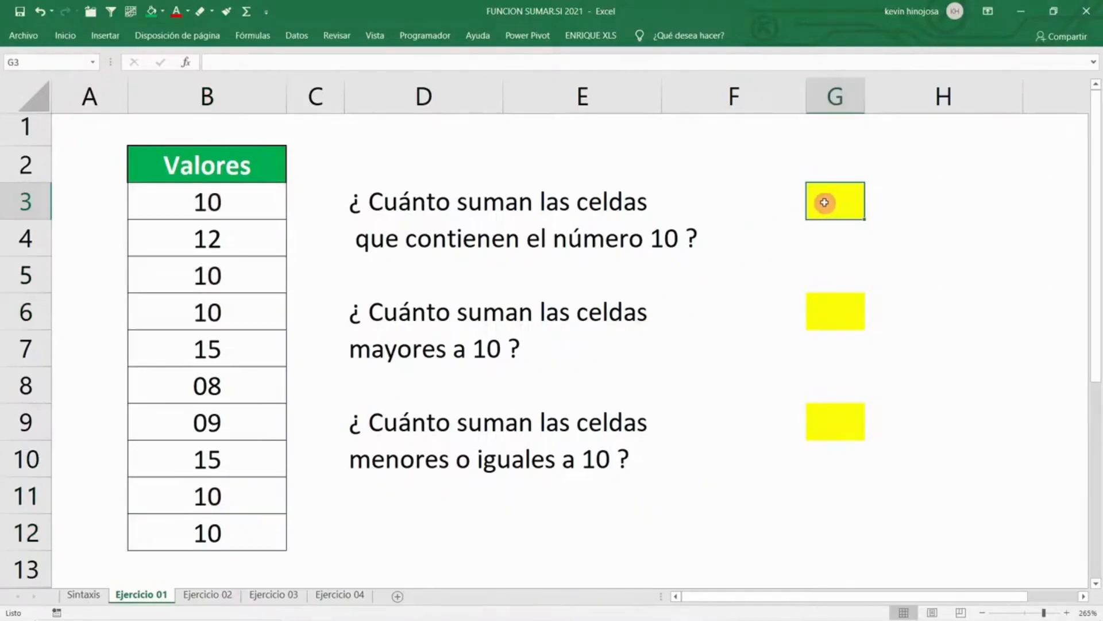
text(=)
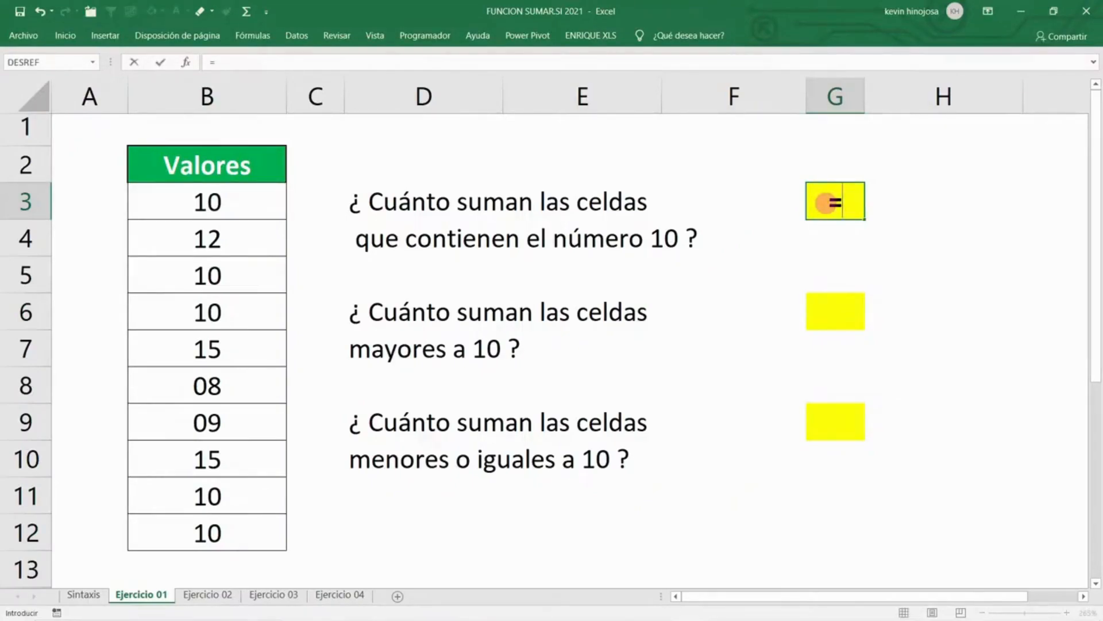
key(Caps_Lock)
text(SUMA)
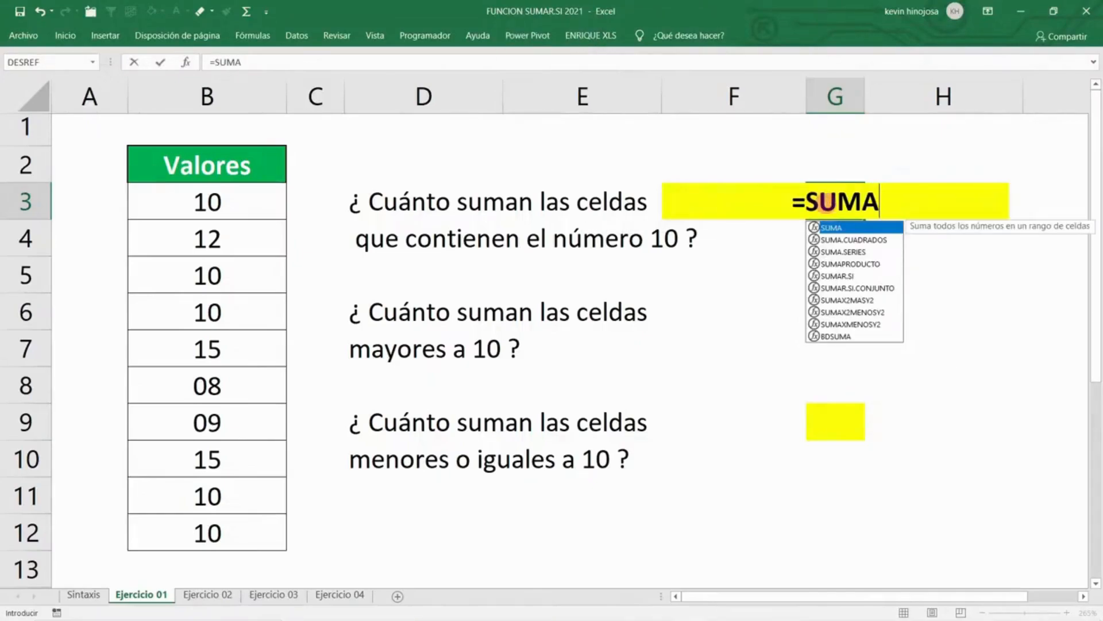
text(R.SI)
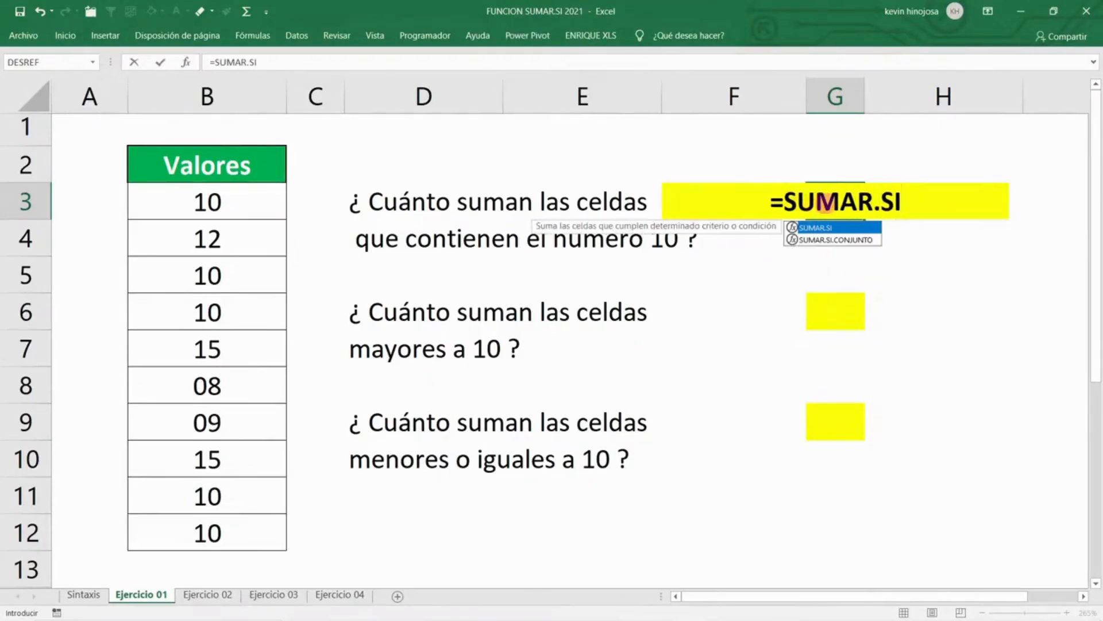
text(()
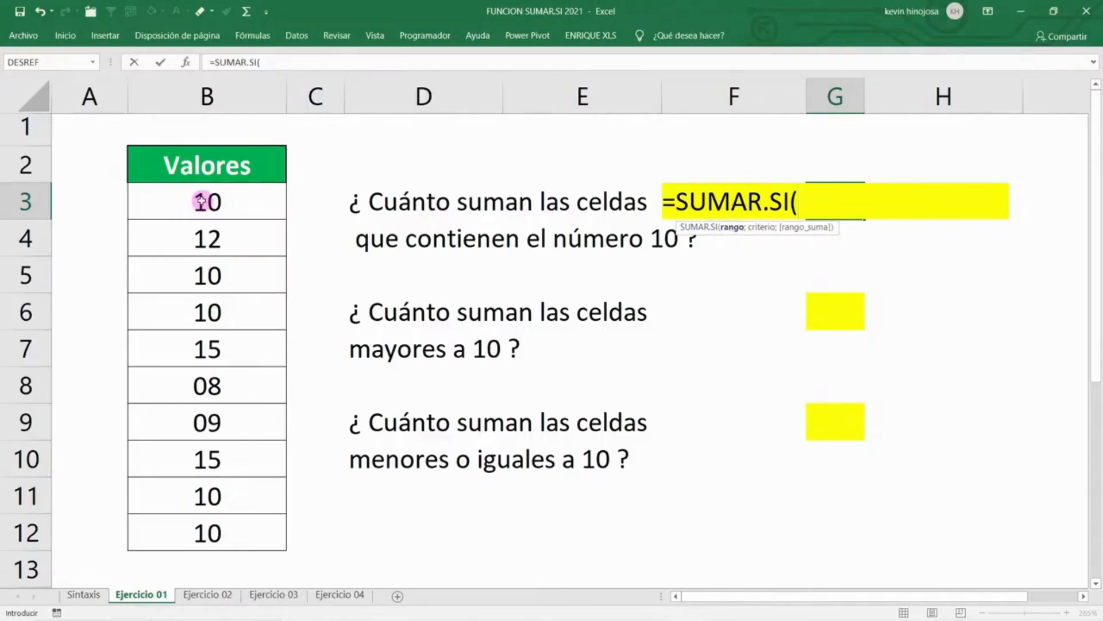
drag(201, 200, 226, 529)
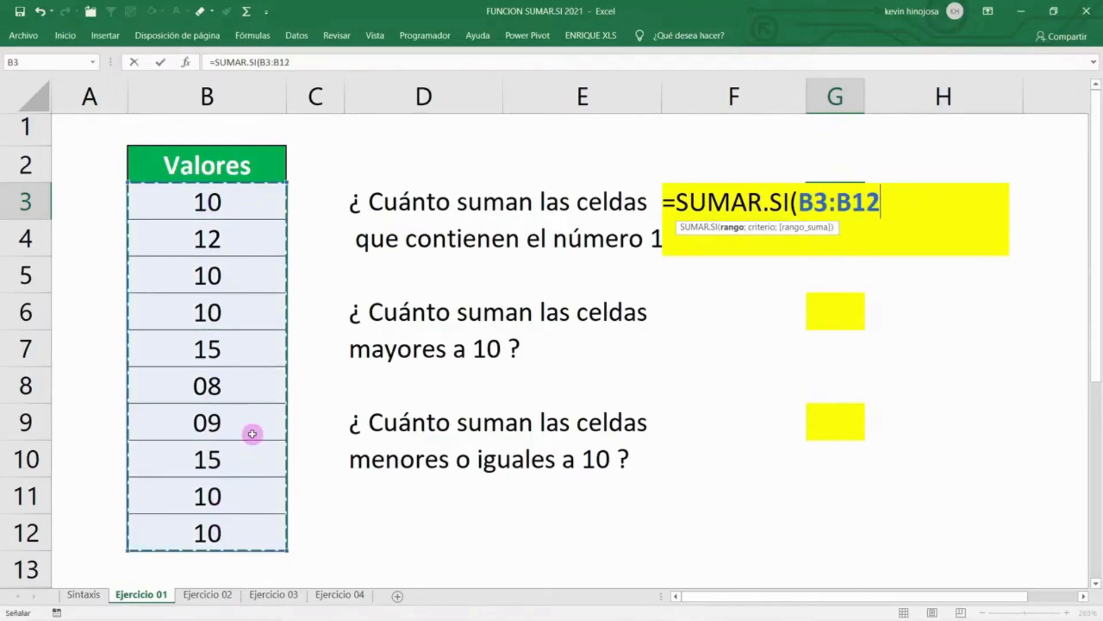
Add the criterion 10 and the sum range B3:B12 to the G3 formula.
text(;)
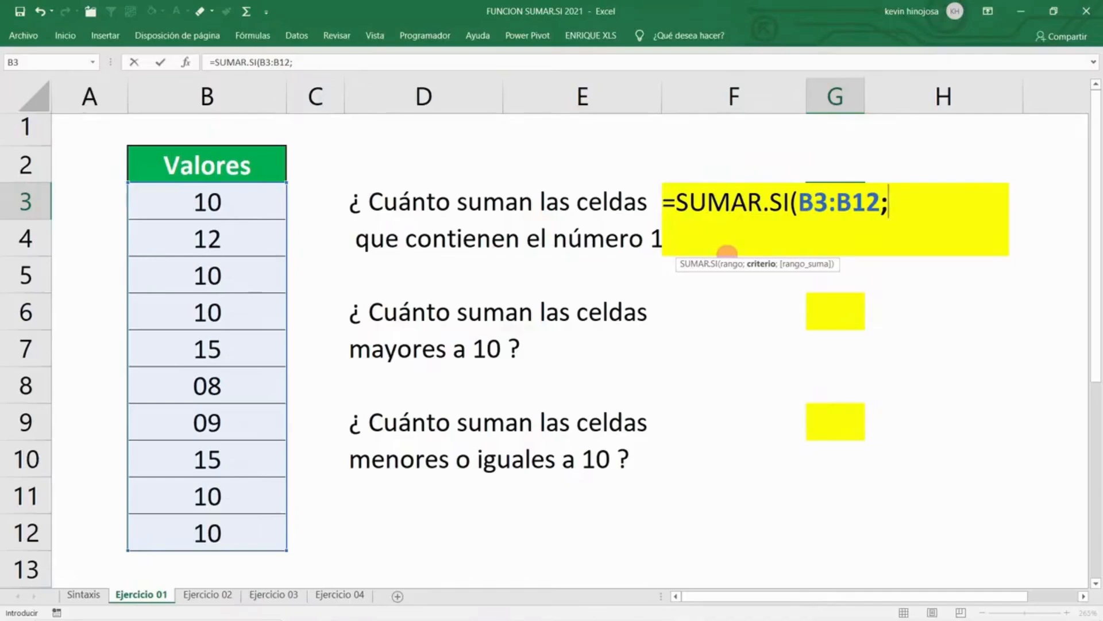
text(10;)
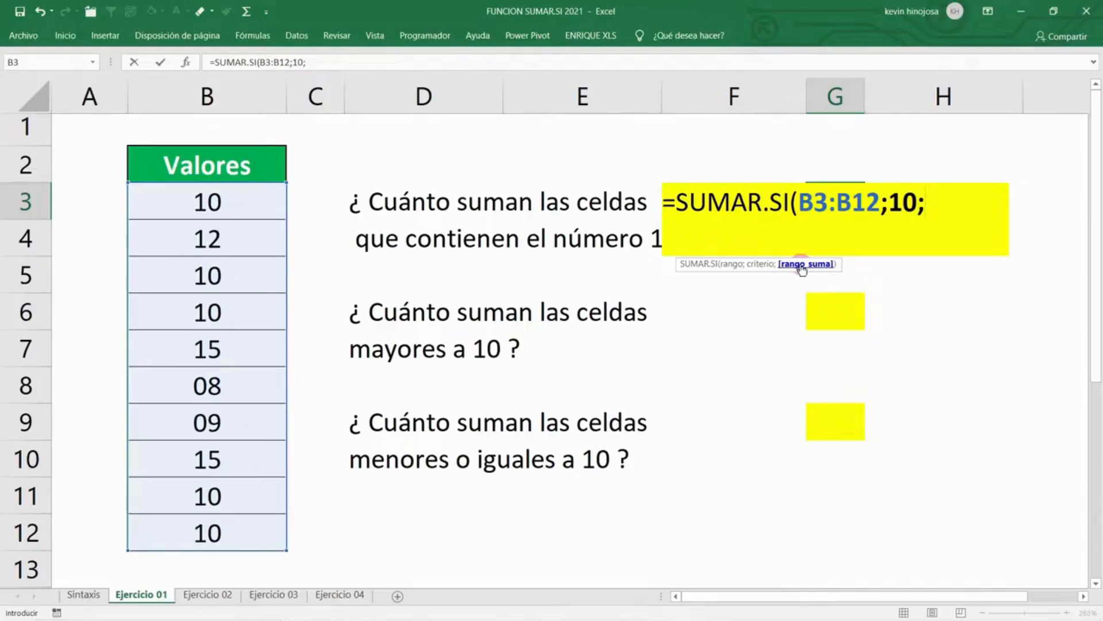
click(189, 196)
drag(190, 197, 215, 535)
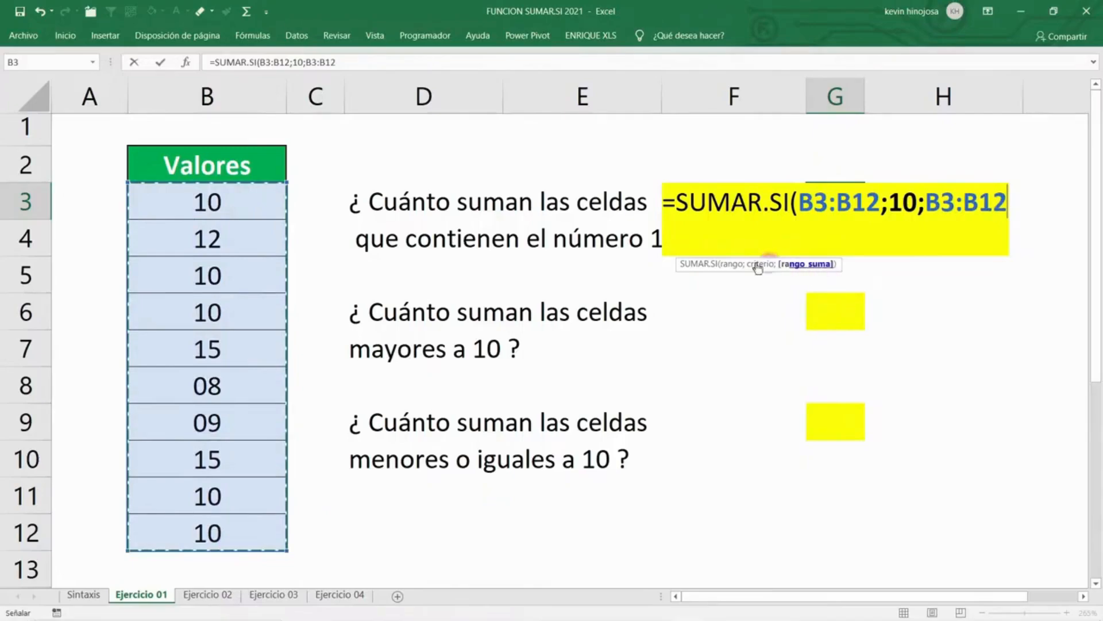
Check the criteria-range and sum-range arguments of the G3 formula, close its parenthesis and enter it.
click(804, 267)
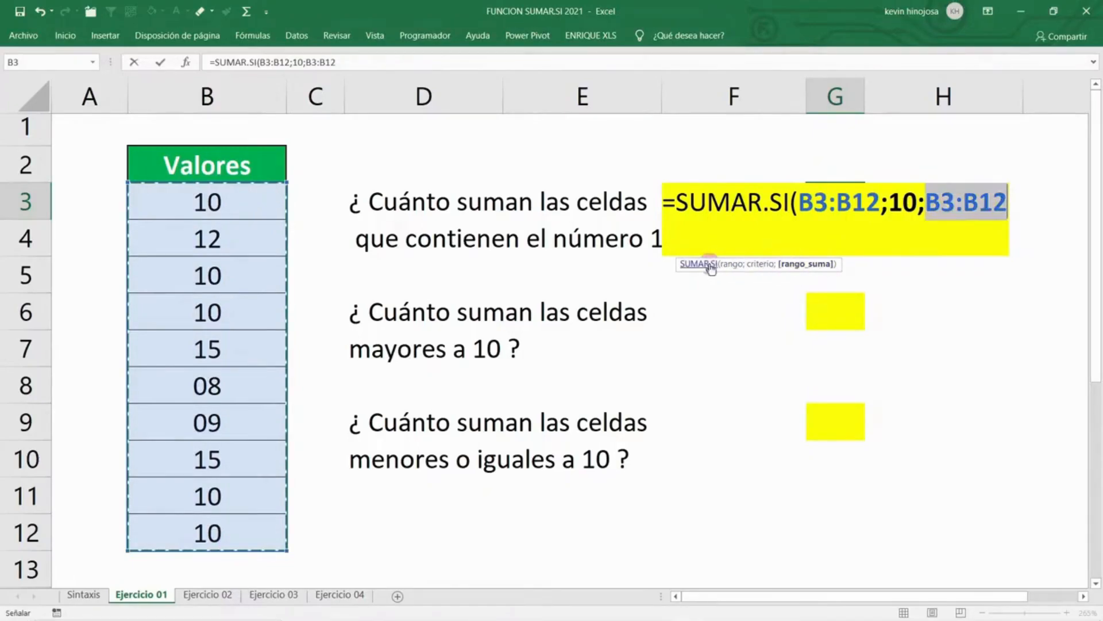
click(732, 265)
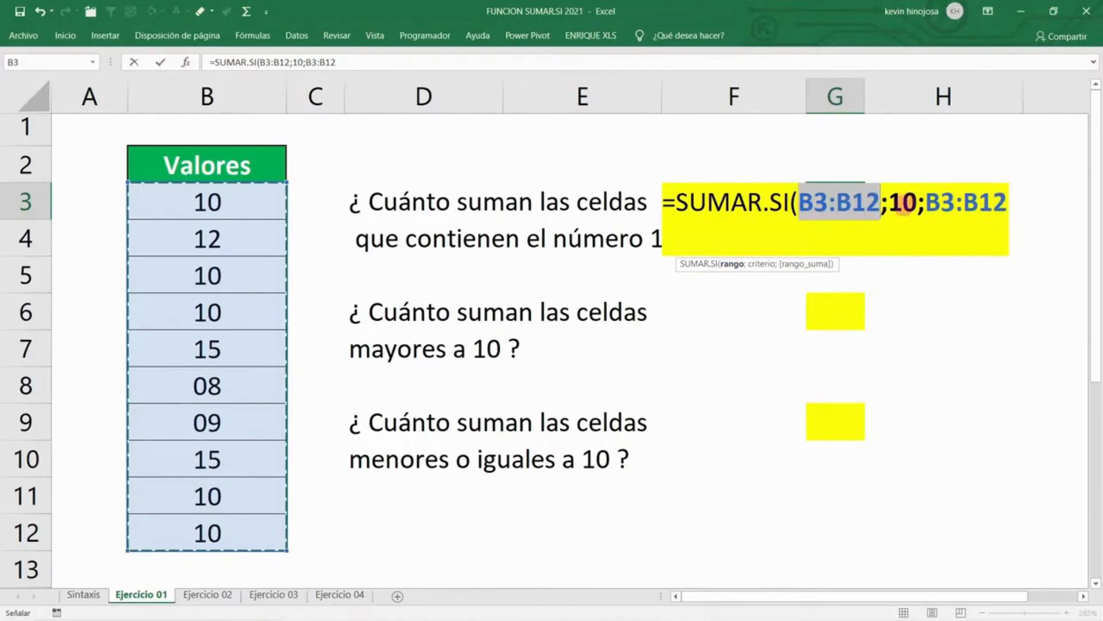
click(811, 266)
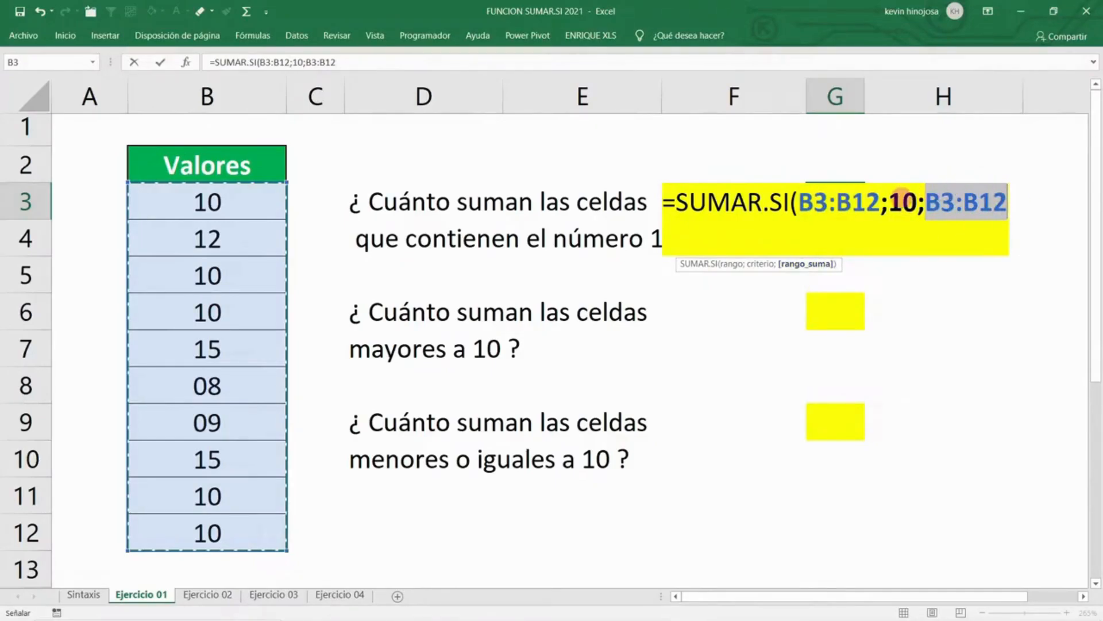
click(1001, 200)
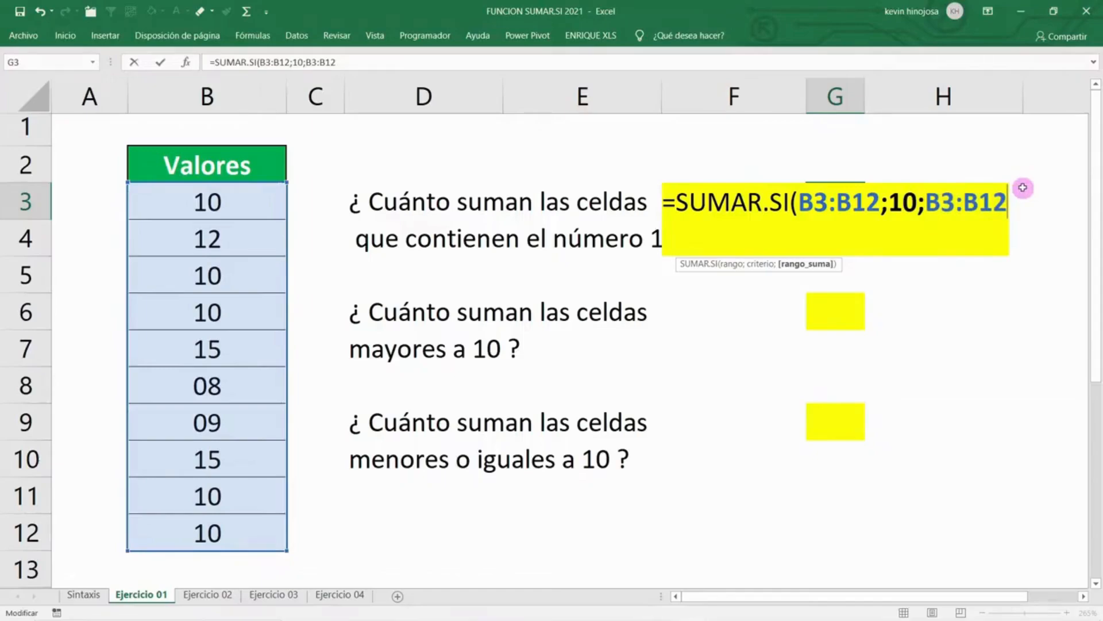
text())
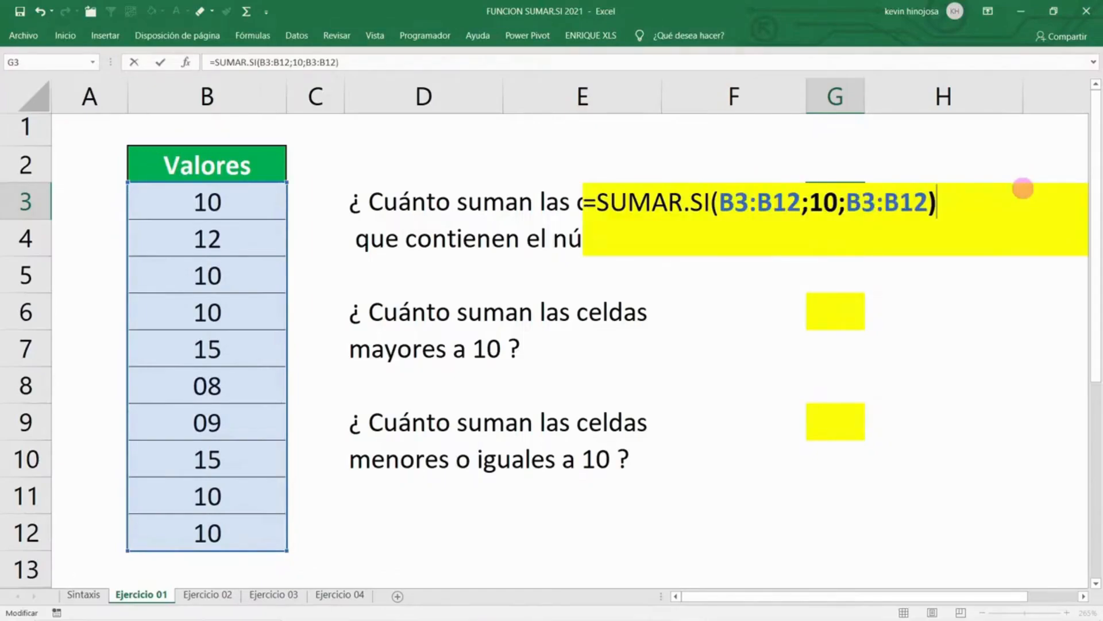
key(Return)
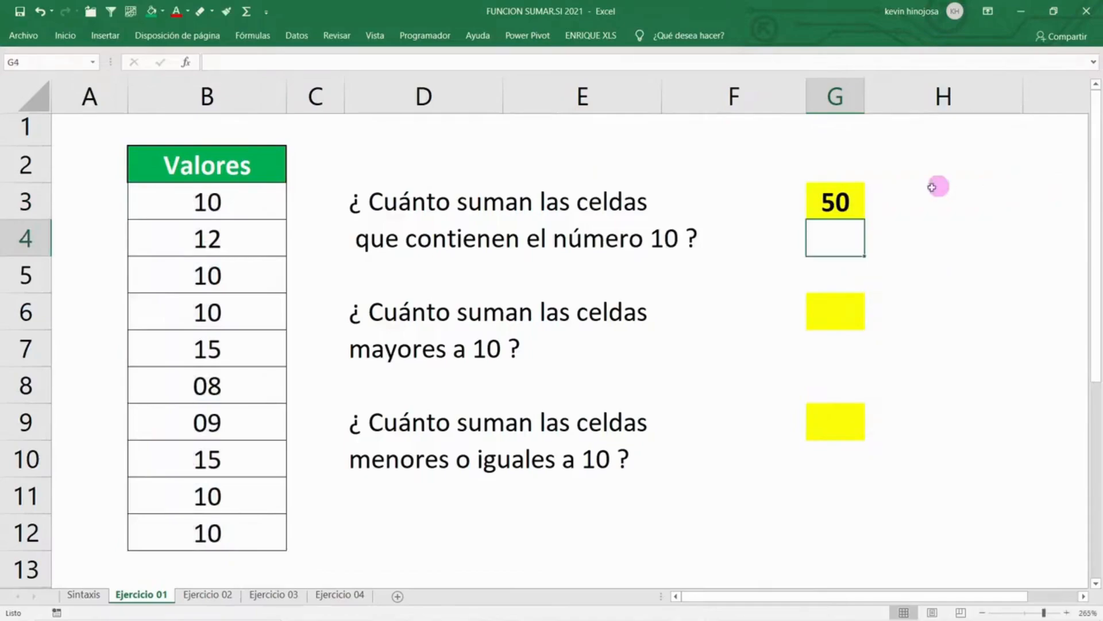
click(855, 203)
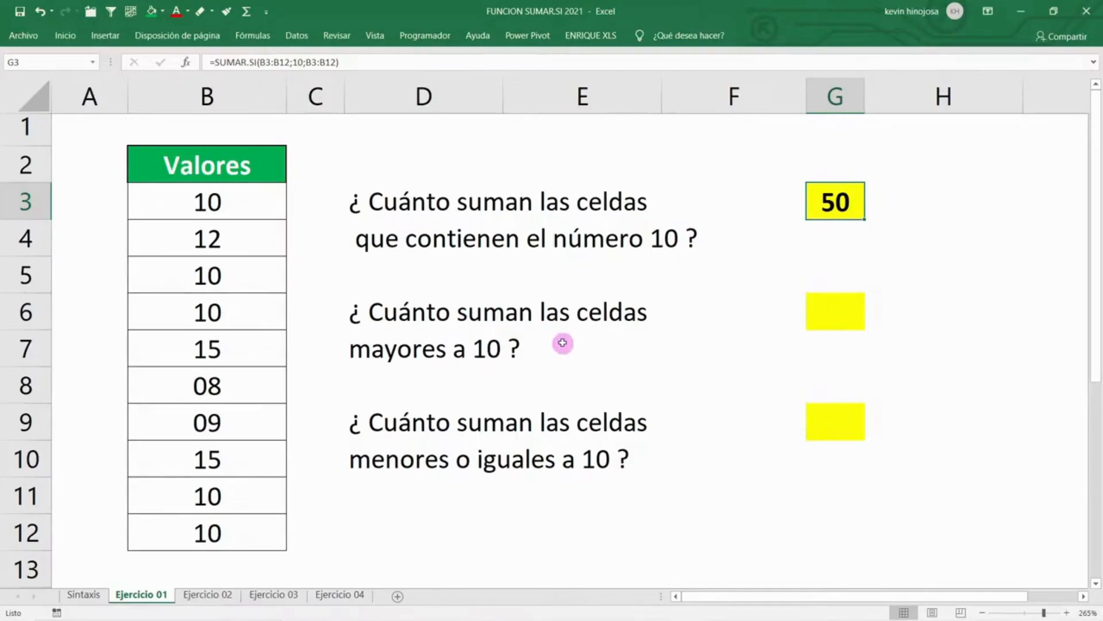
Start a SUMAR.SI formula in G6 with the Valores cells B3:B12 as the criteria range.
click(833, 314)
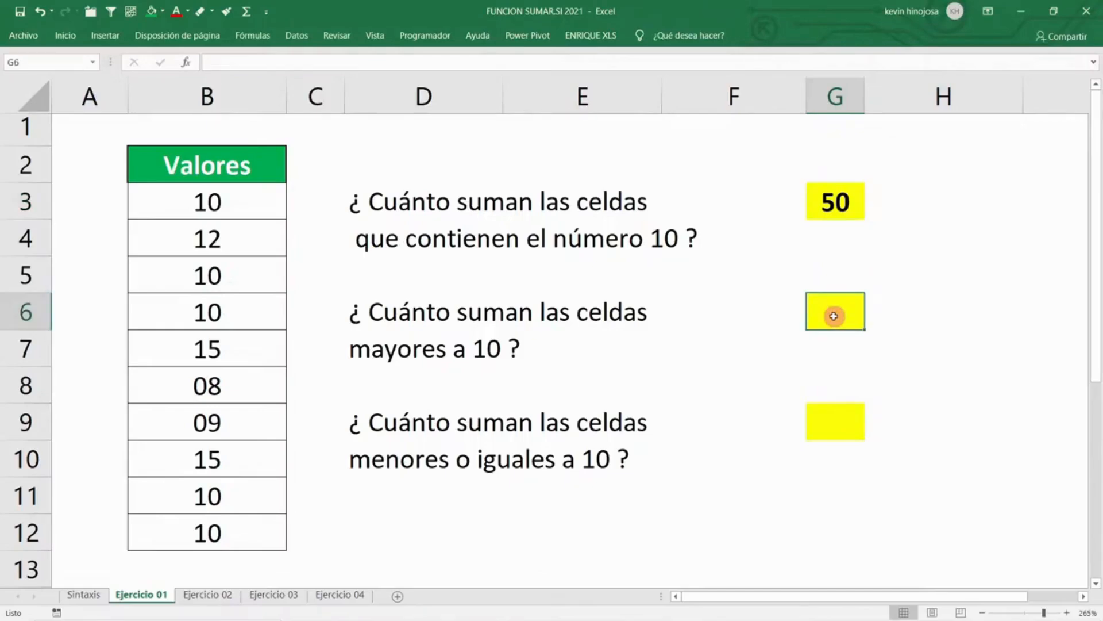
text(=)
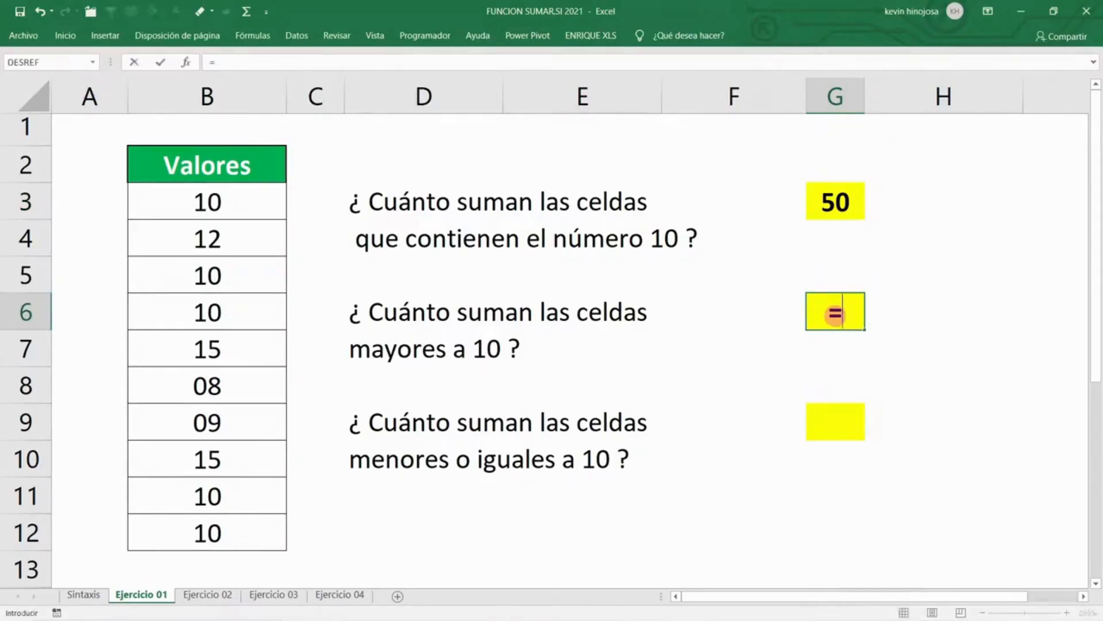
text(SUMA)
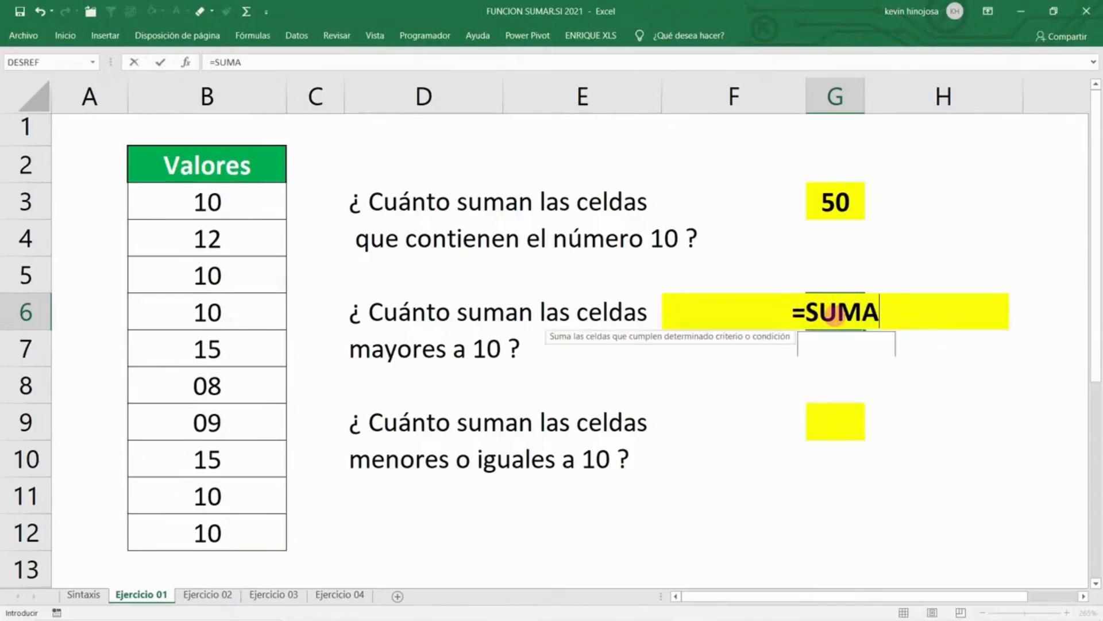
text(R.SI/)
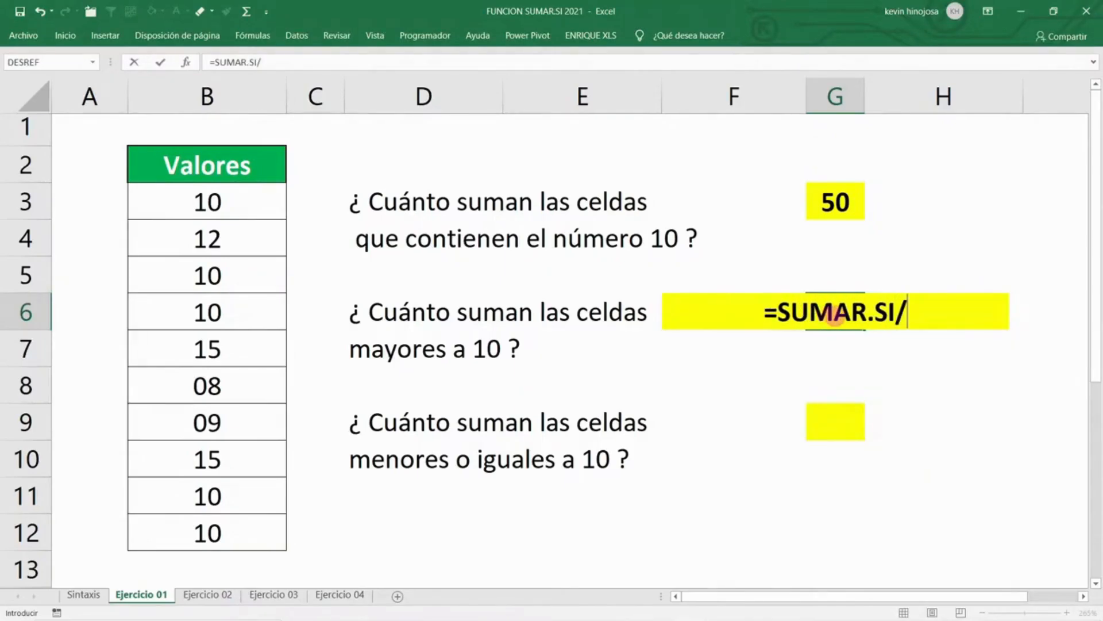
key(BackSpace)
text(()
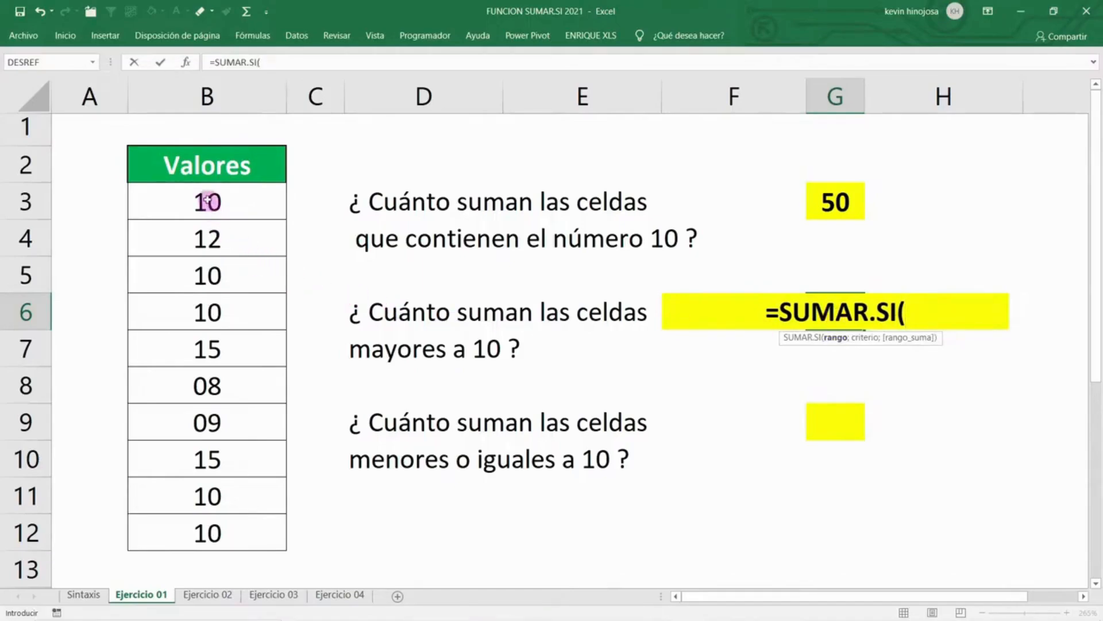
drag(207, 202, 222, 513)
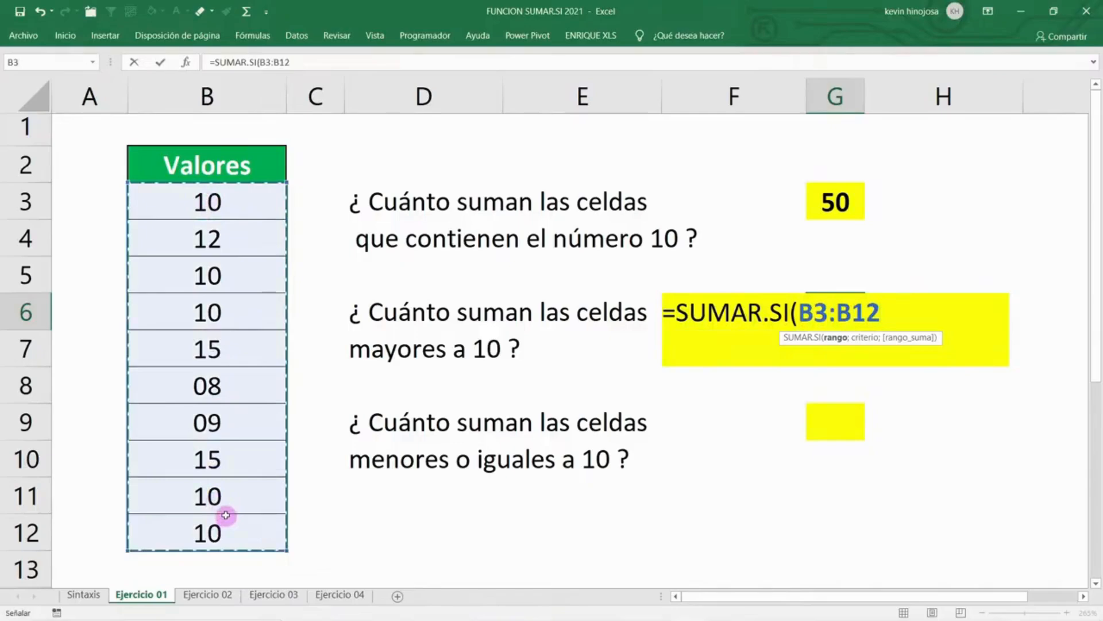
Add the criterion ">10" to the SUMAR.SI formula in G6 and review that argument.
text(;)
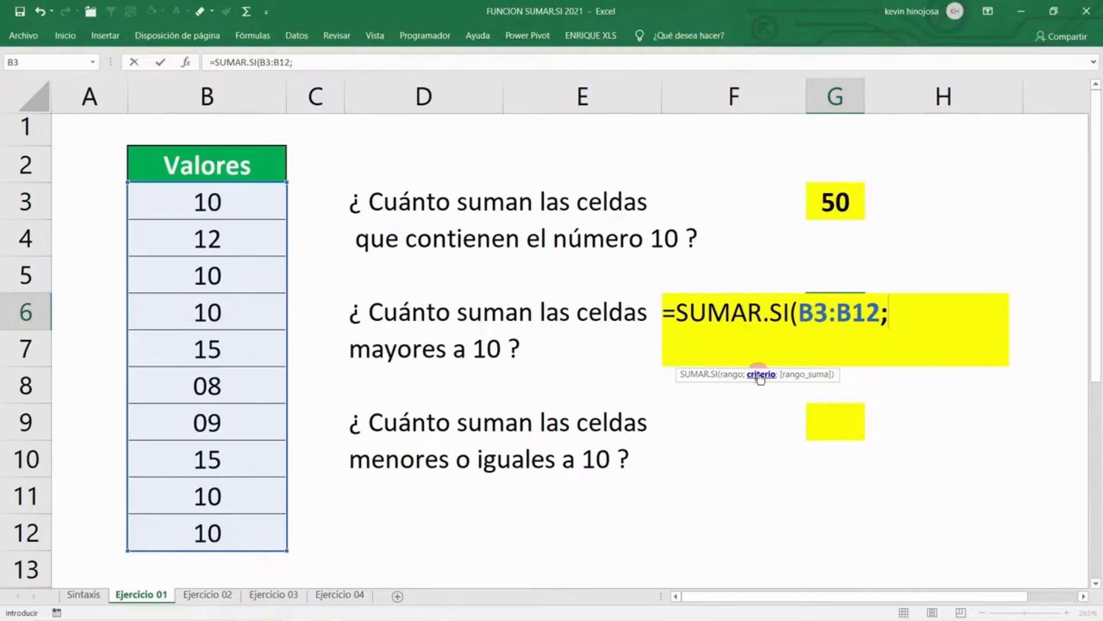
text("<)
key(BackSpace)
text(>10")
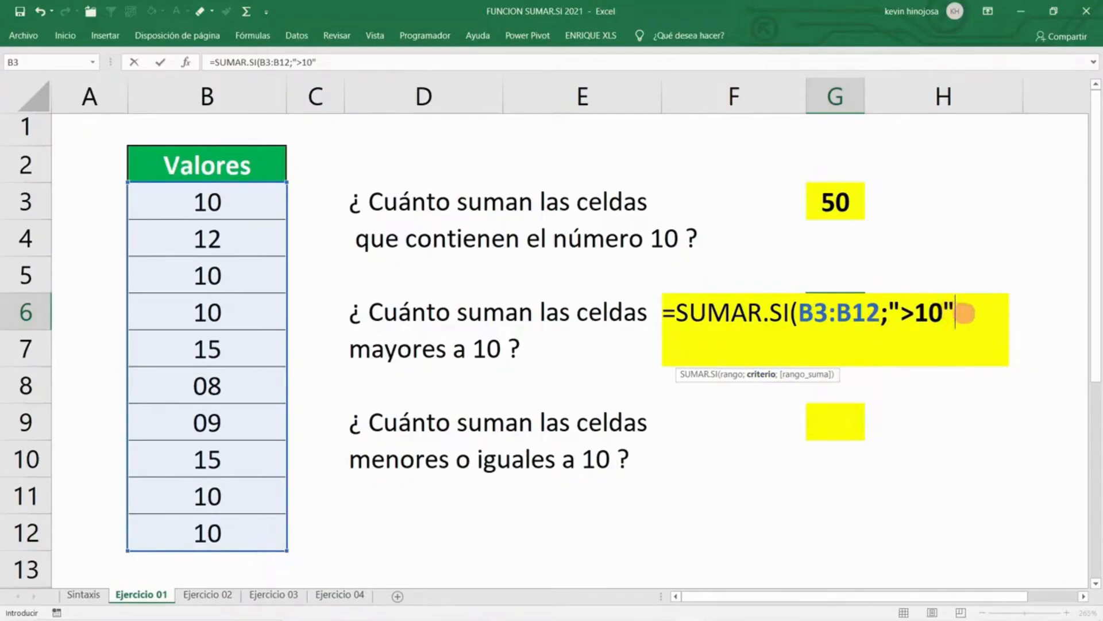
drag(965, 313, 895, 313)
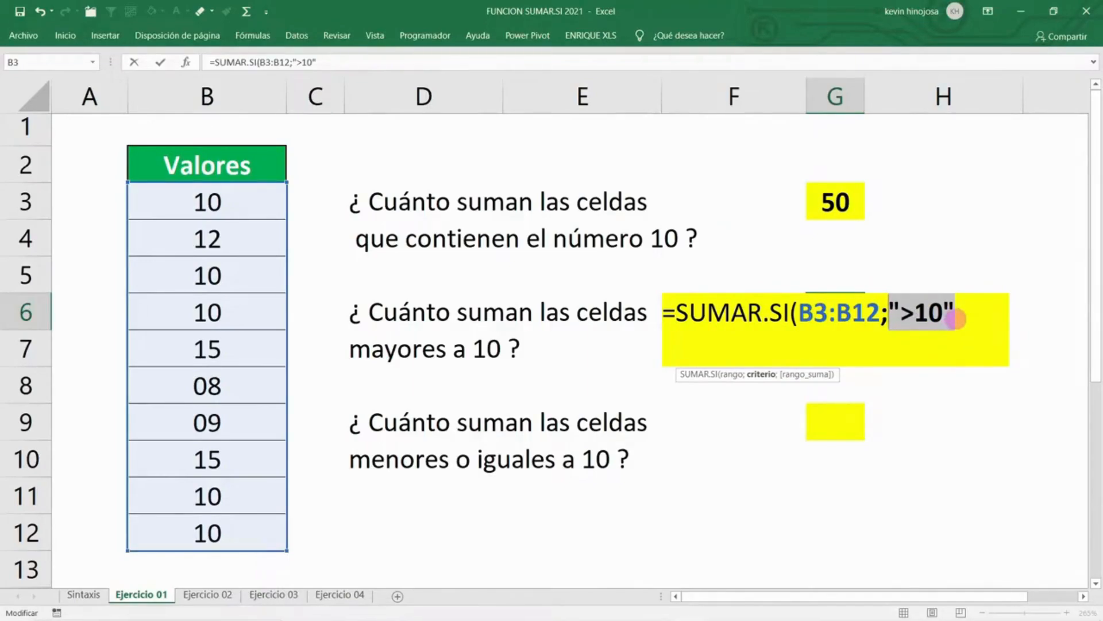
click(956, 318)
Close the G6 formula without a sum range, enter it, and check its result against the values above 10 in B4, B7 and B10.
text(;)
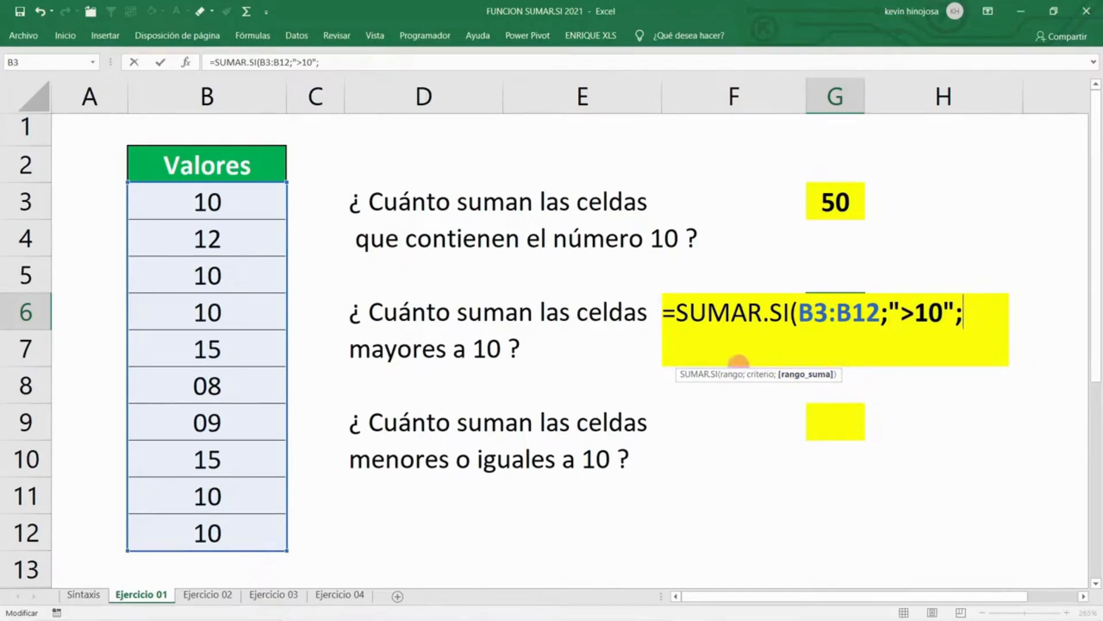
click(730, 376)
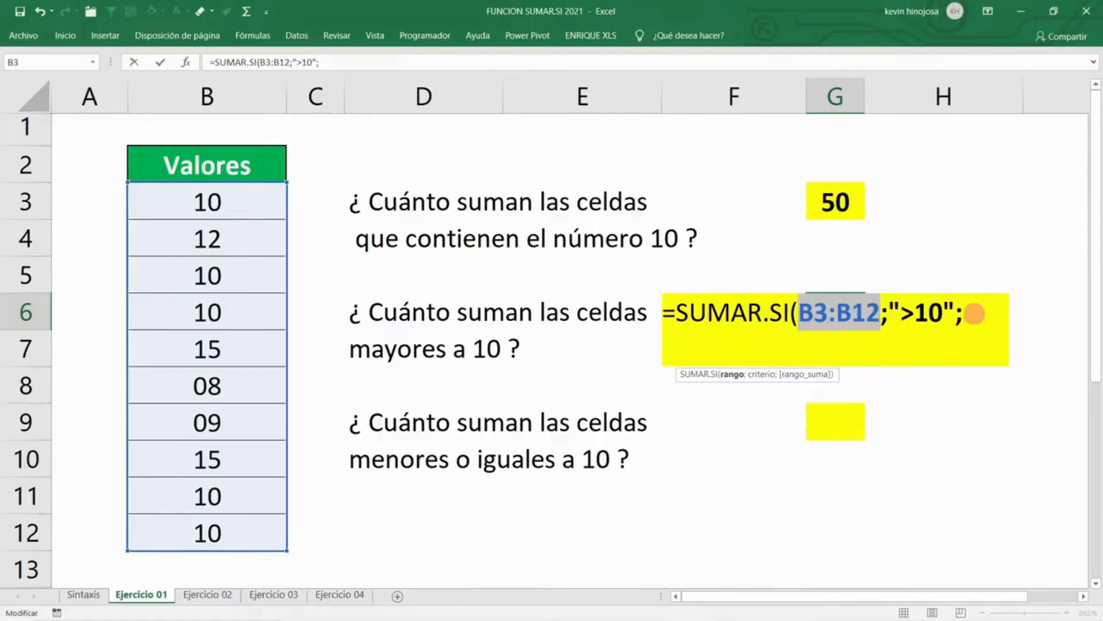
click(975, 313)
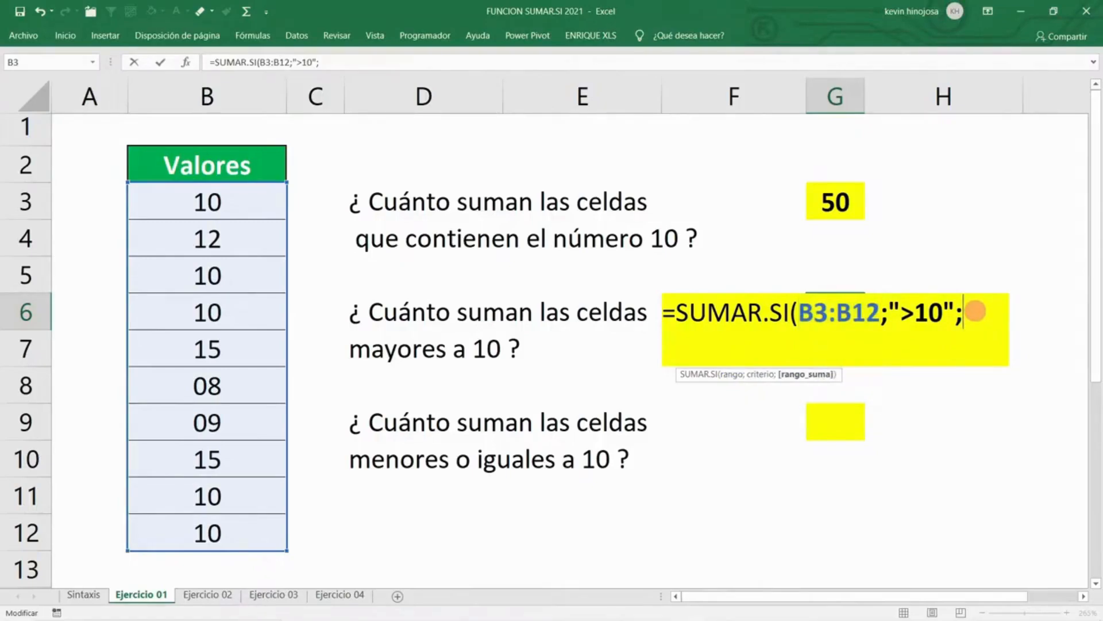
key(BackSpace)
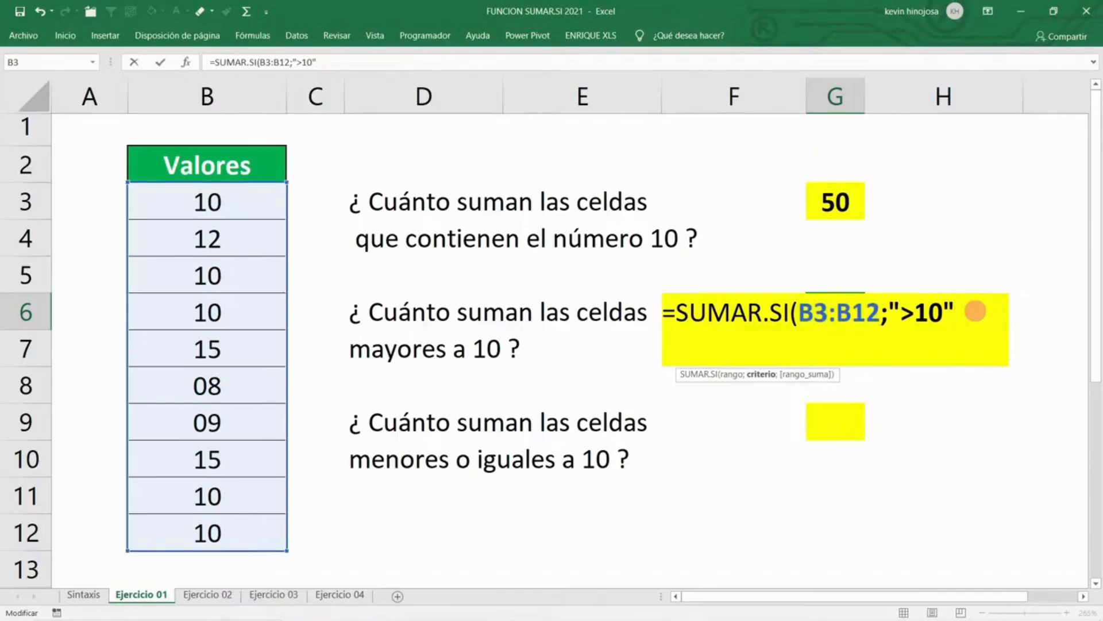
text())
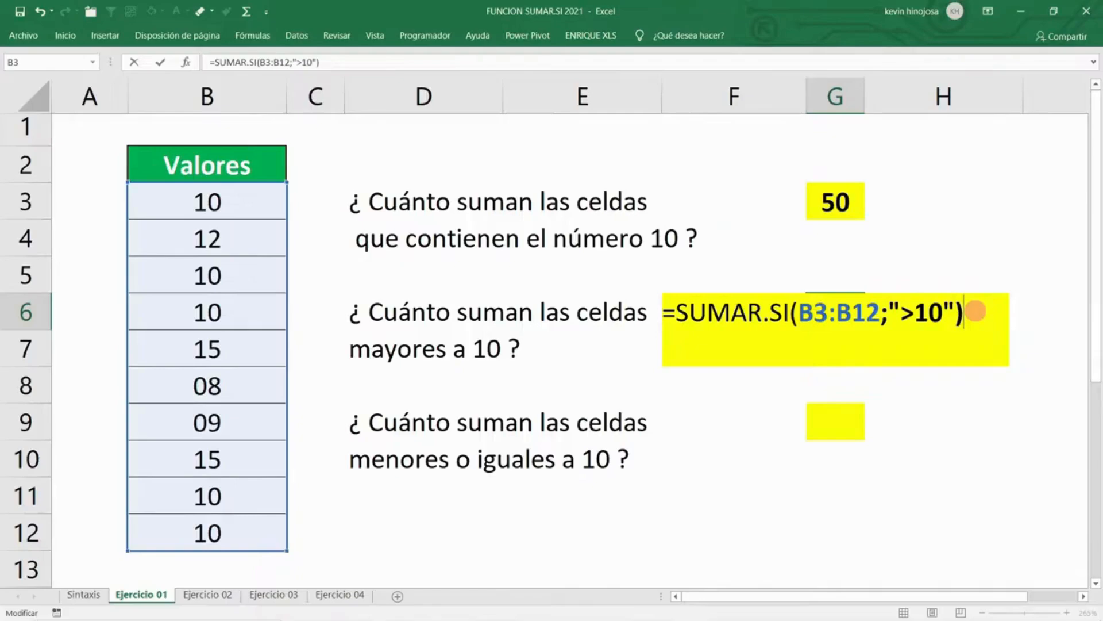
key(Return)
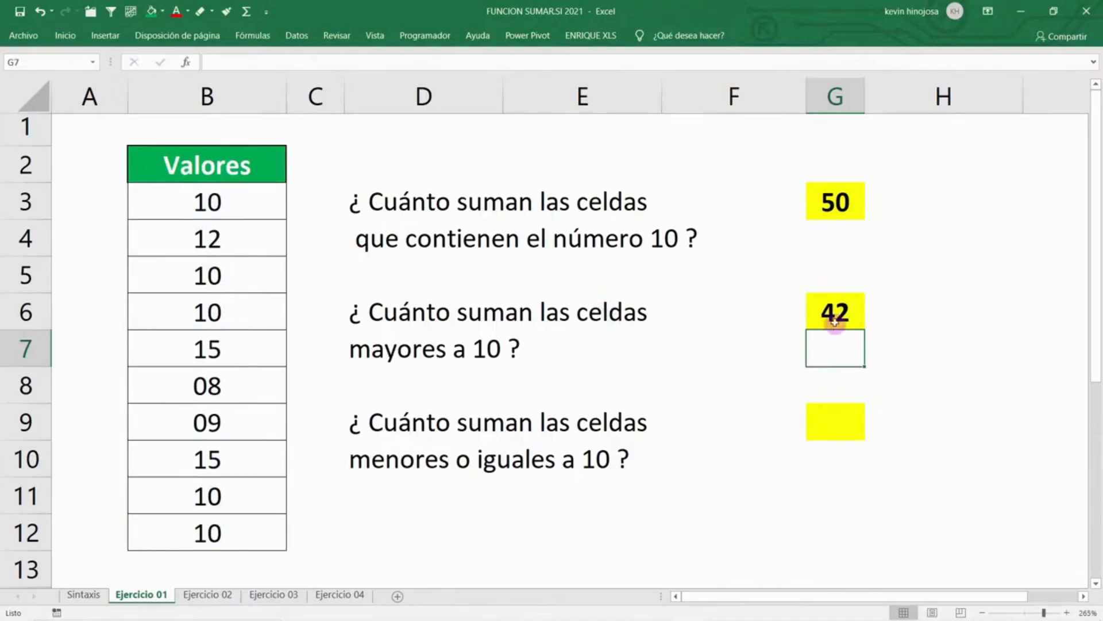
click(851, 308)
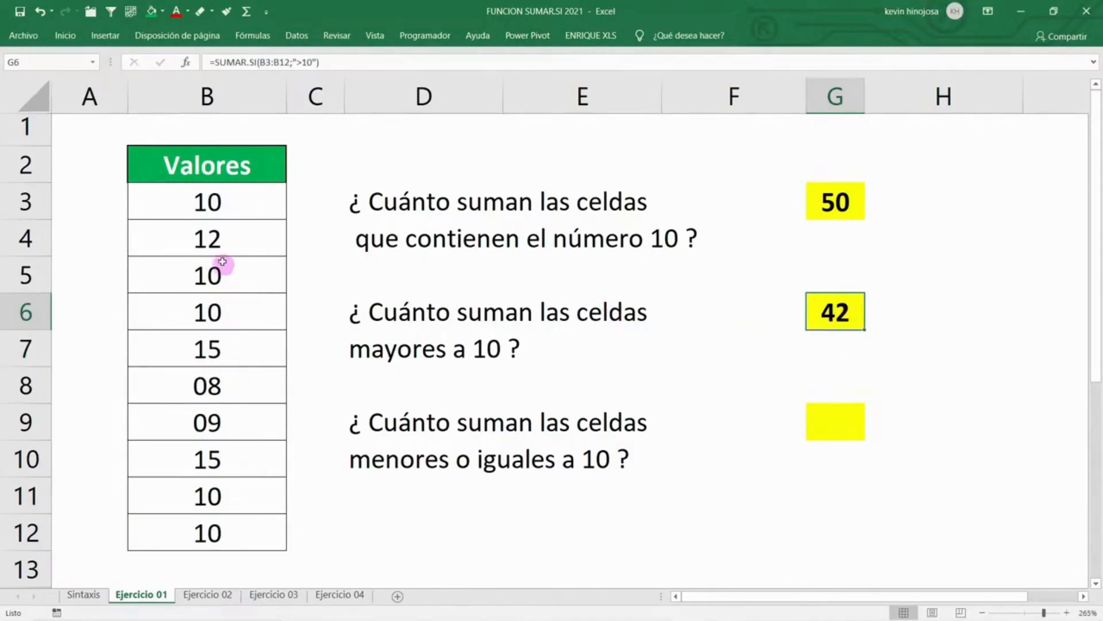
ctrl+click(223, 237)
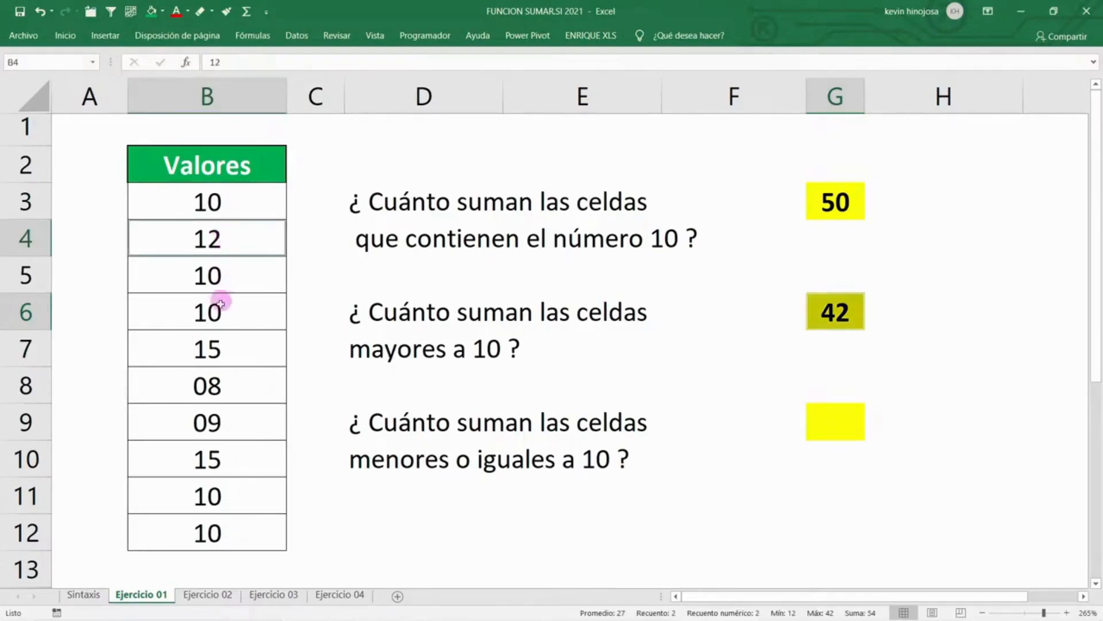
ctrl+click(219, 346)
ctrl+click(223, 458)
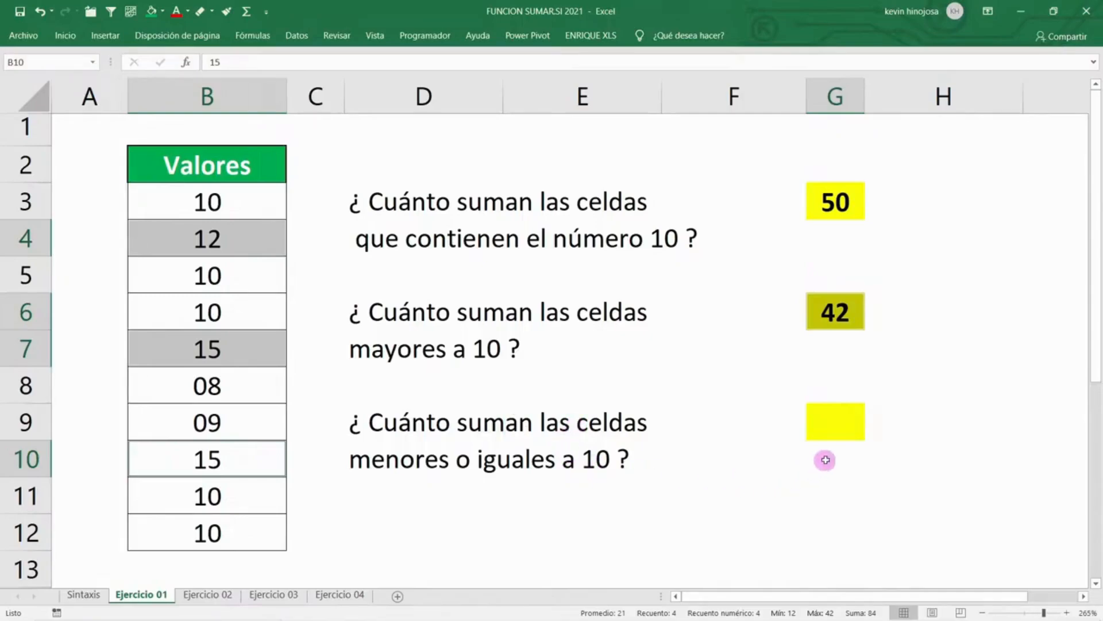
Start a SUMAR.SI formula in G9 with the Valores cells B3:B12 as the criteria range.
click(836, 425)
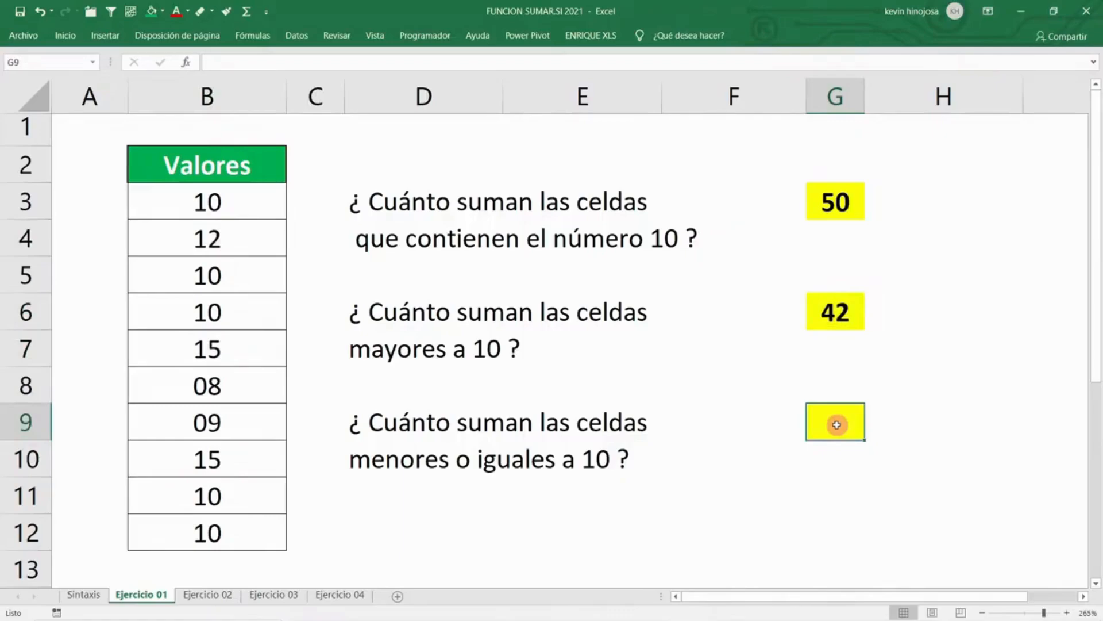
text(=)
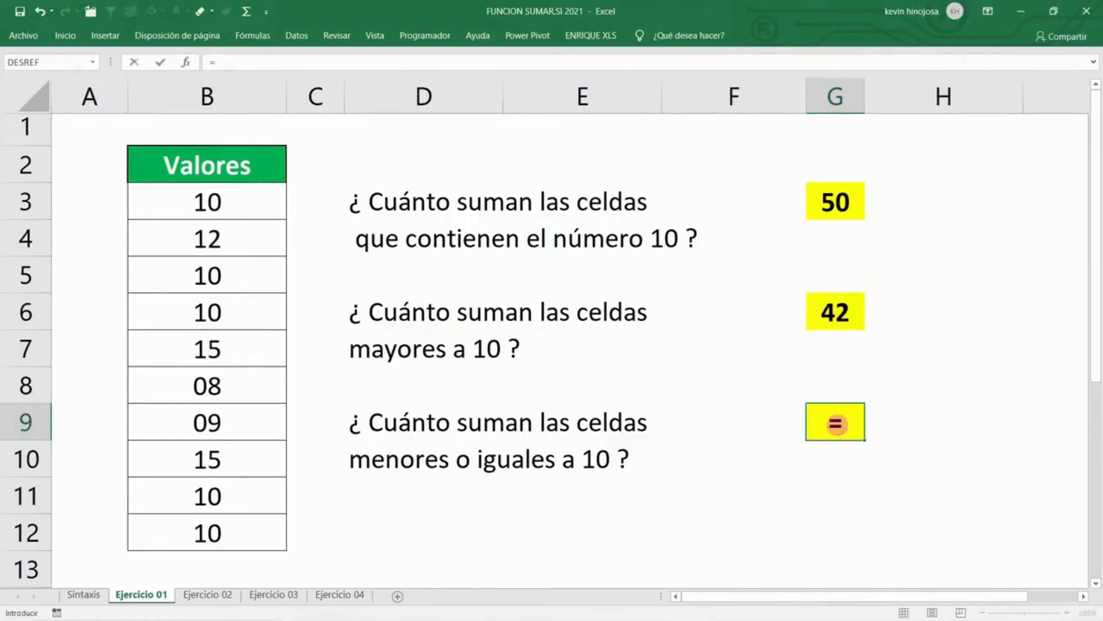
text(SUMAR.SI)
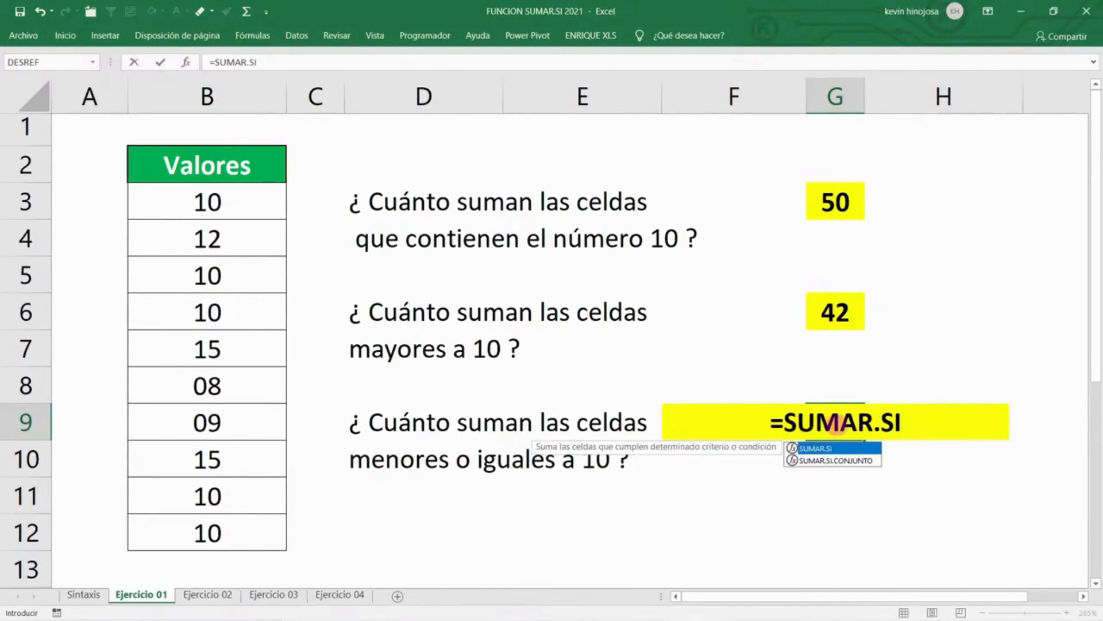
text(()
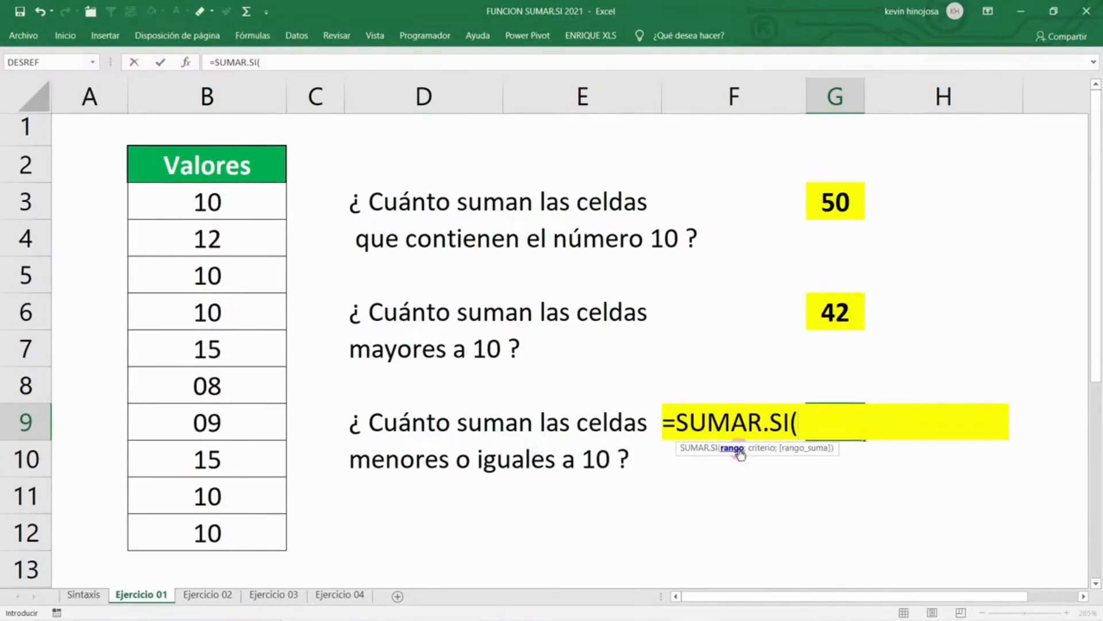
drag(200, 201, 228, 525)
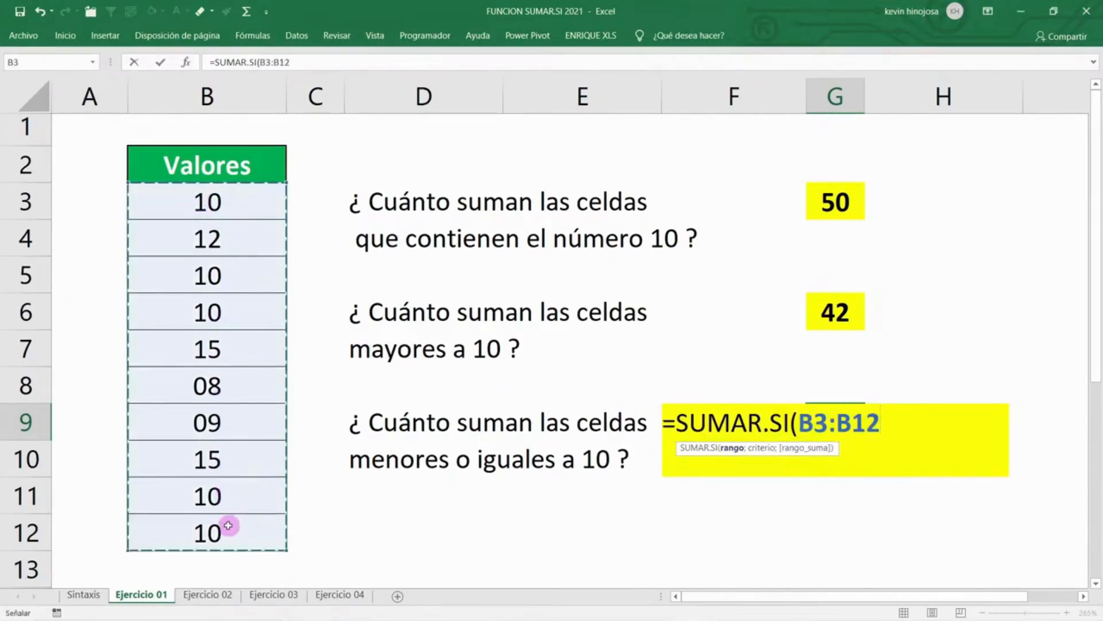
Complete the G9 formula with the criterion "<=10" and no sum range, and enter it.
text(;)
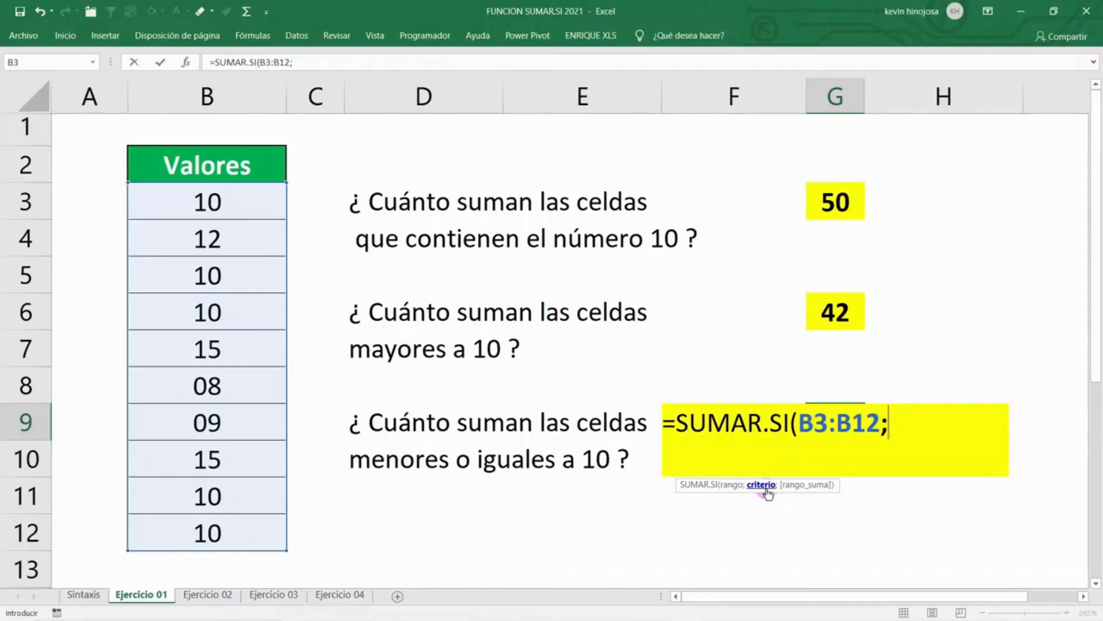
text("<=10)
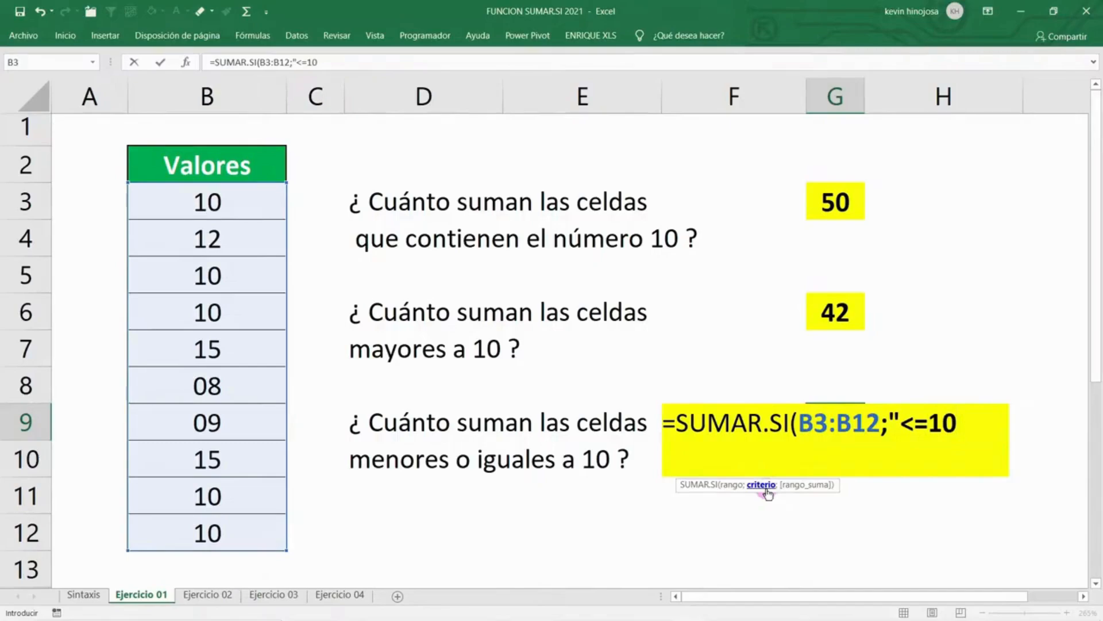
text("))
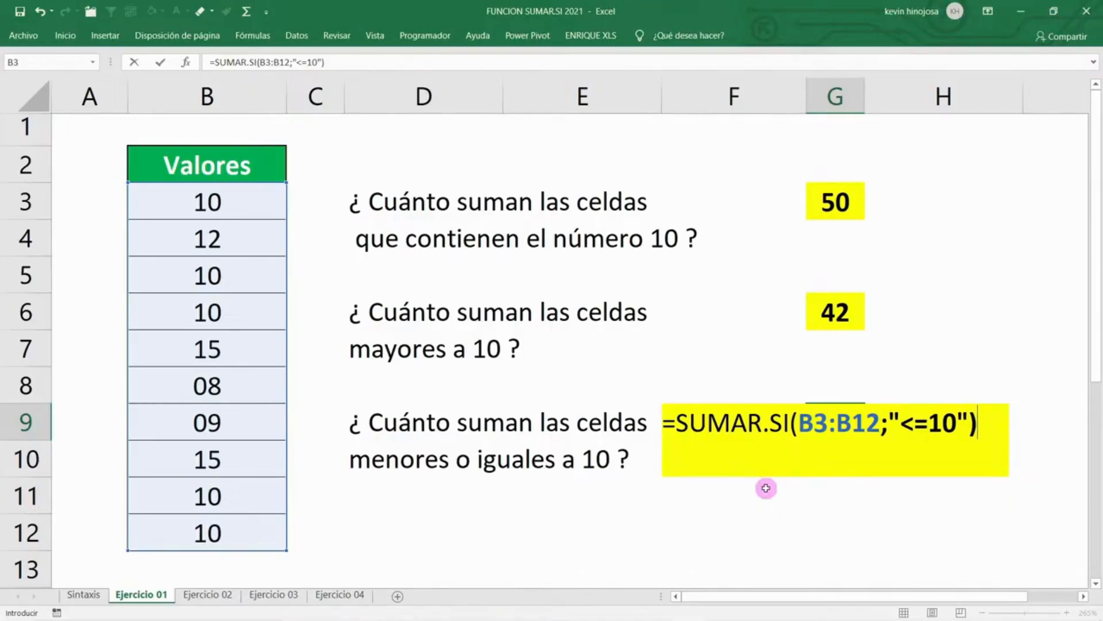
key(Return)
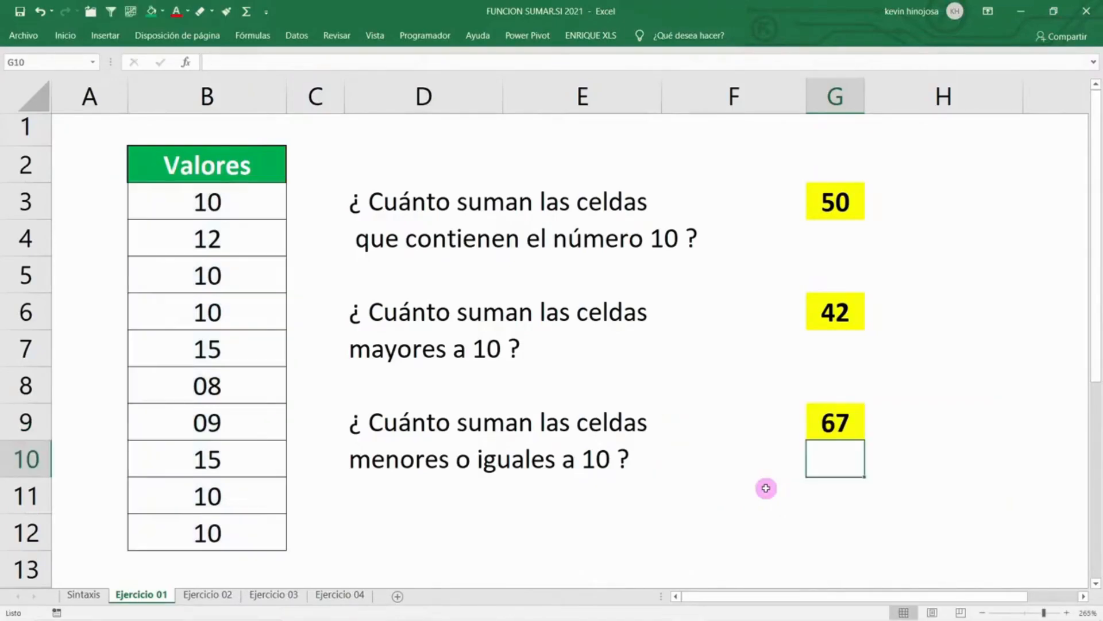
click(834, 419)
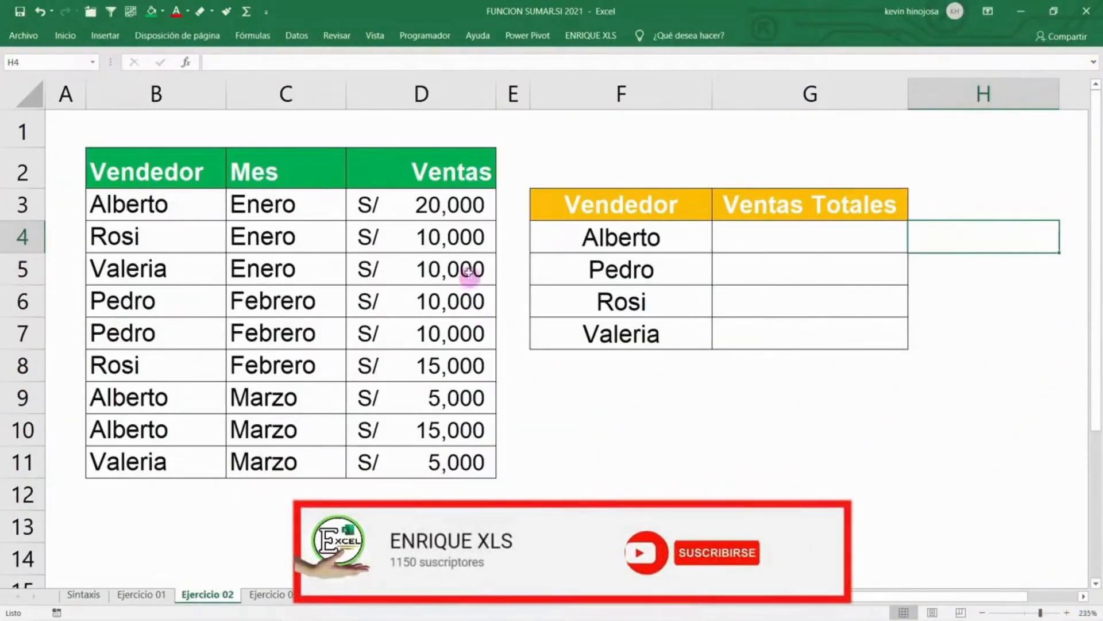
On the Ejercicio 02 sheet, examine the Ventas, Vendedor and Mes columns and the Ventas Totales cells G4:G7.
drag(450, 168, 439, 451)
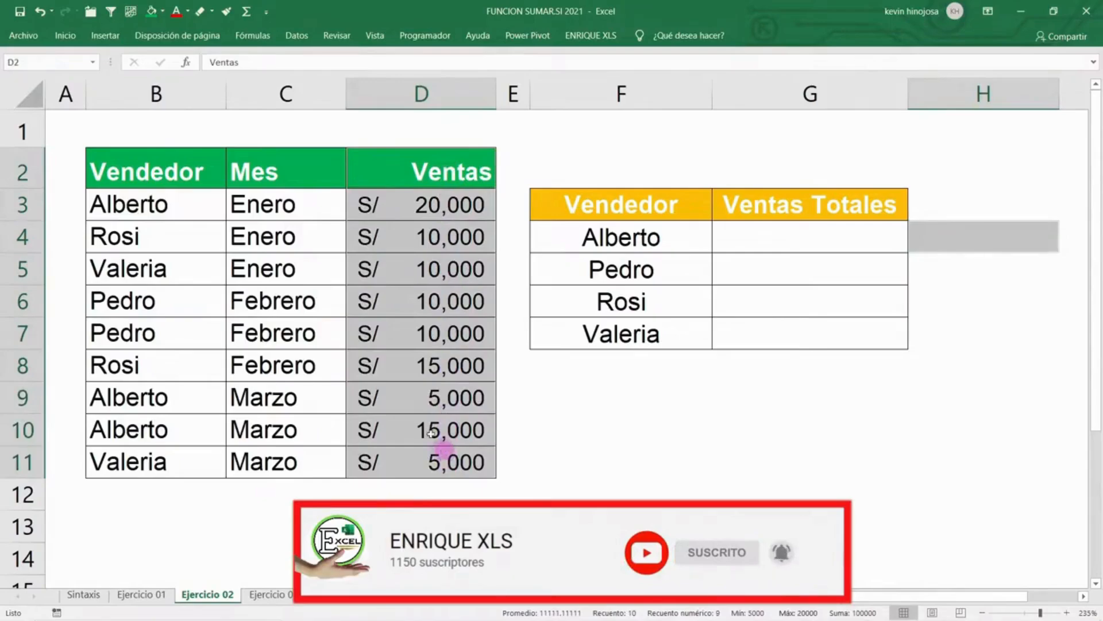
ctrl+click(178, 169)
drag(178, 169, 163, 456)
drag(288, 170, 306, 472)
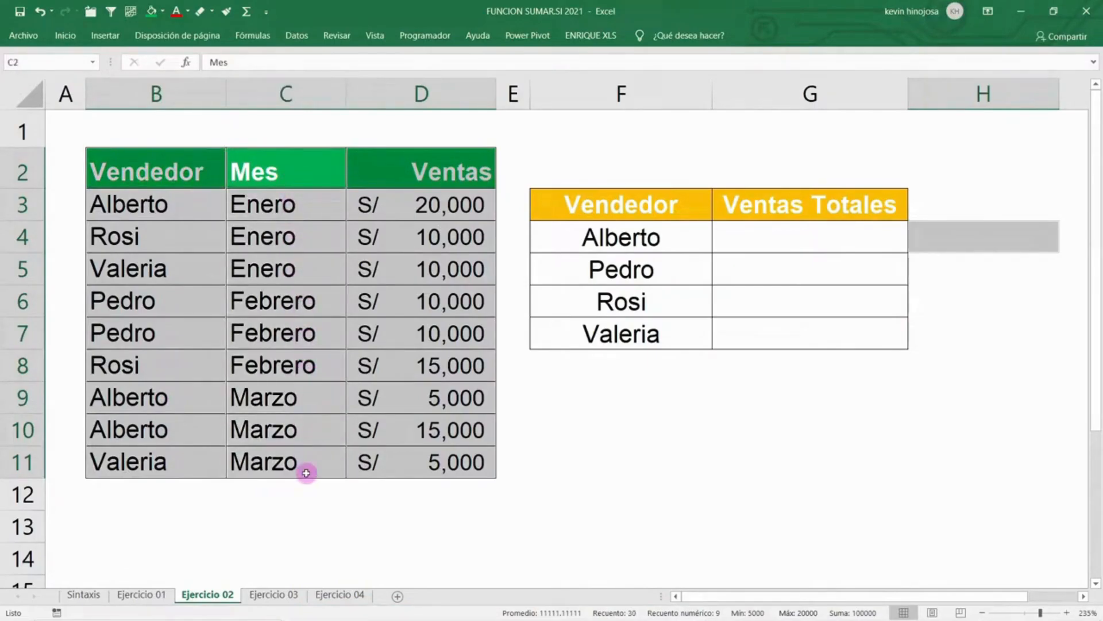
click(764, 364)
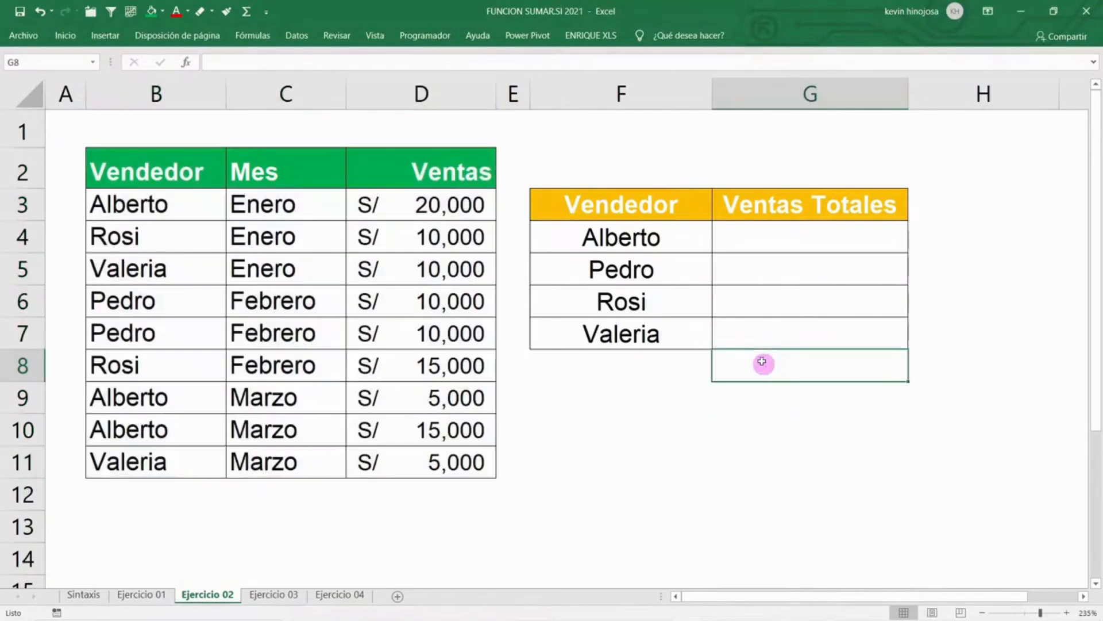
click(772, 235)
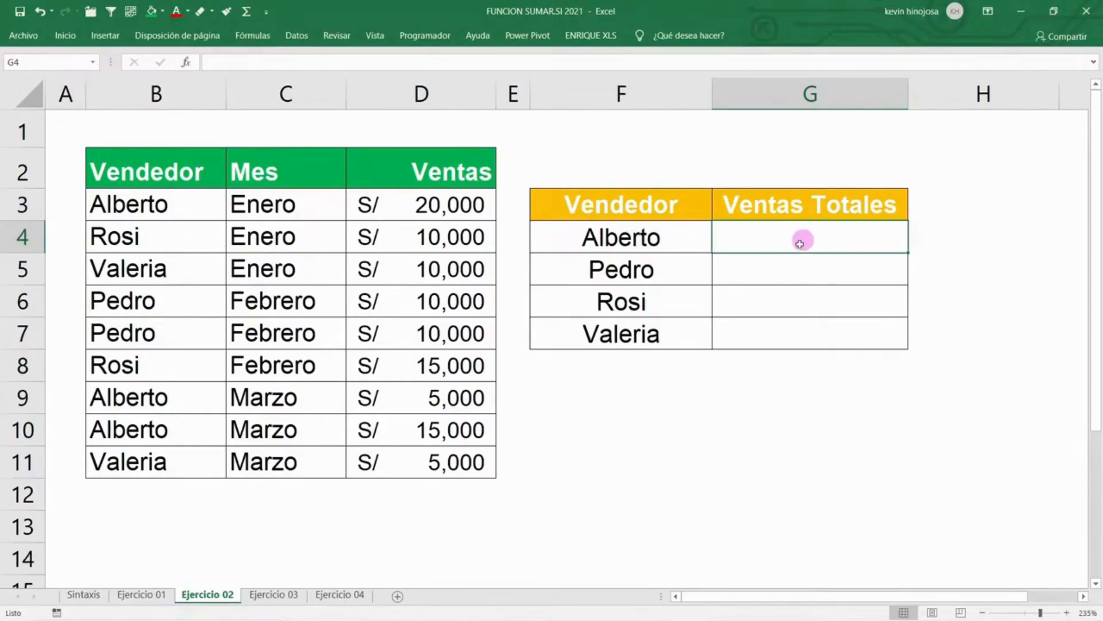
click(811, 272)
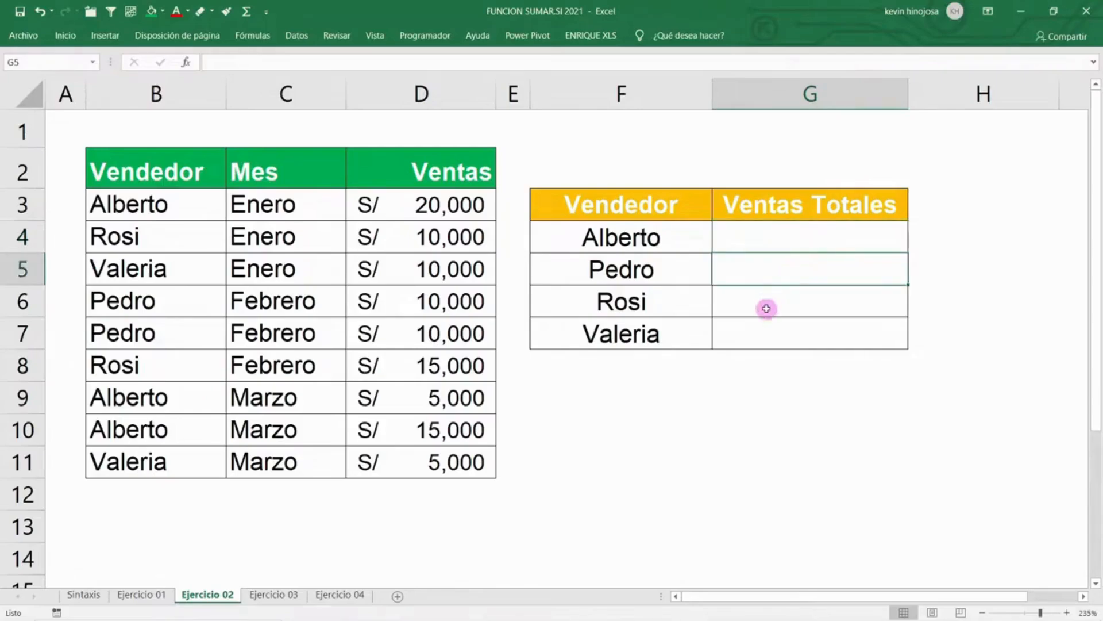
click(788, 300)
click(807, 332)
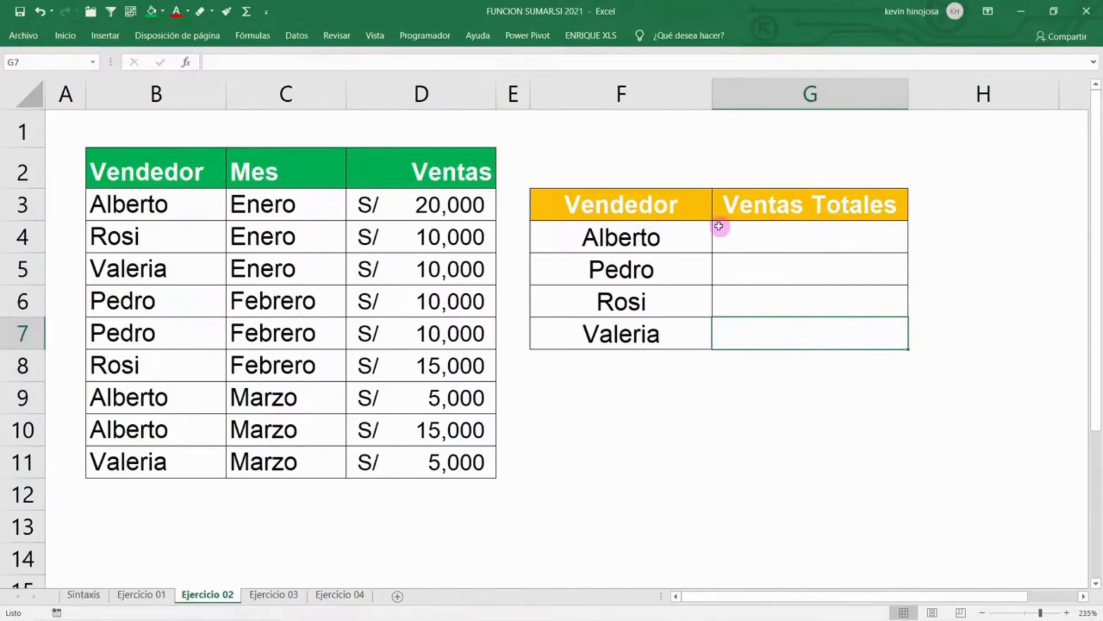
Start a SUMAR.SI formula in G4 with the Vendedor cells B3:B11 as the criteria range and F4 as the criterion.
click(784, 238)
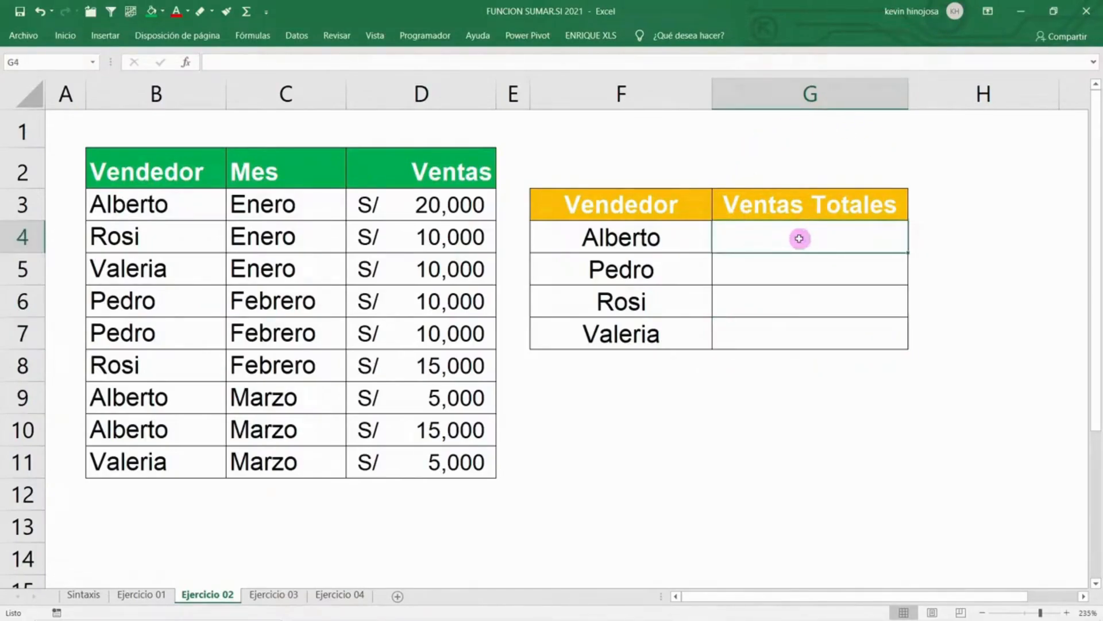
text(=)
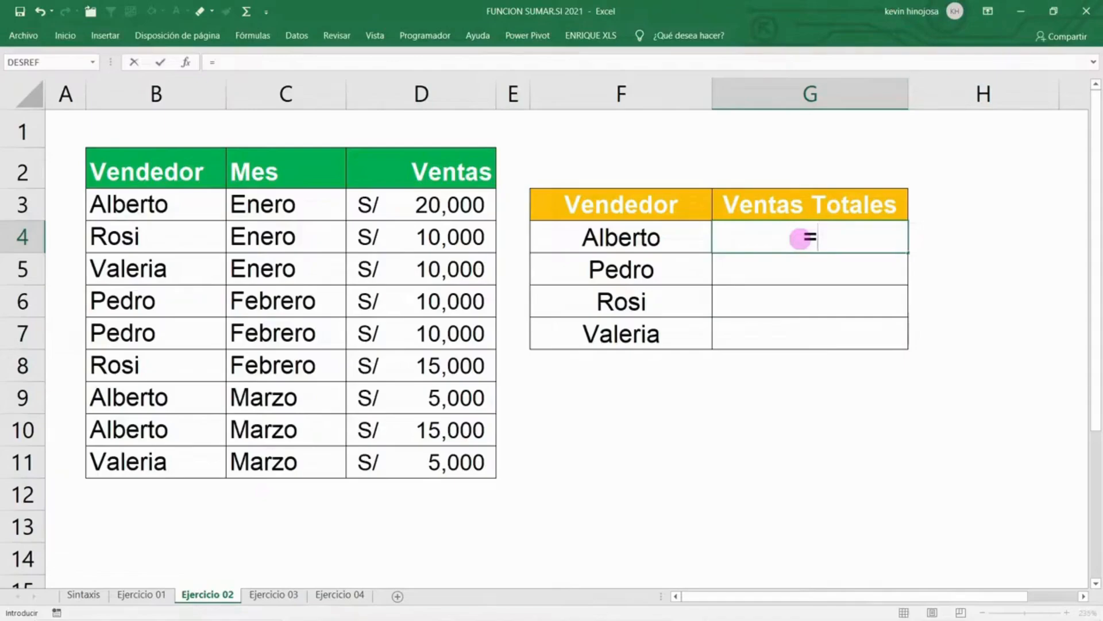
text(suma)
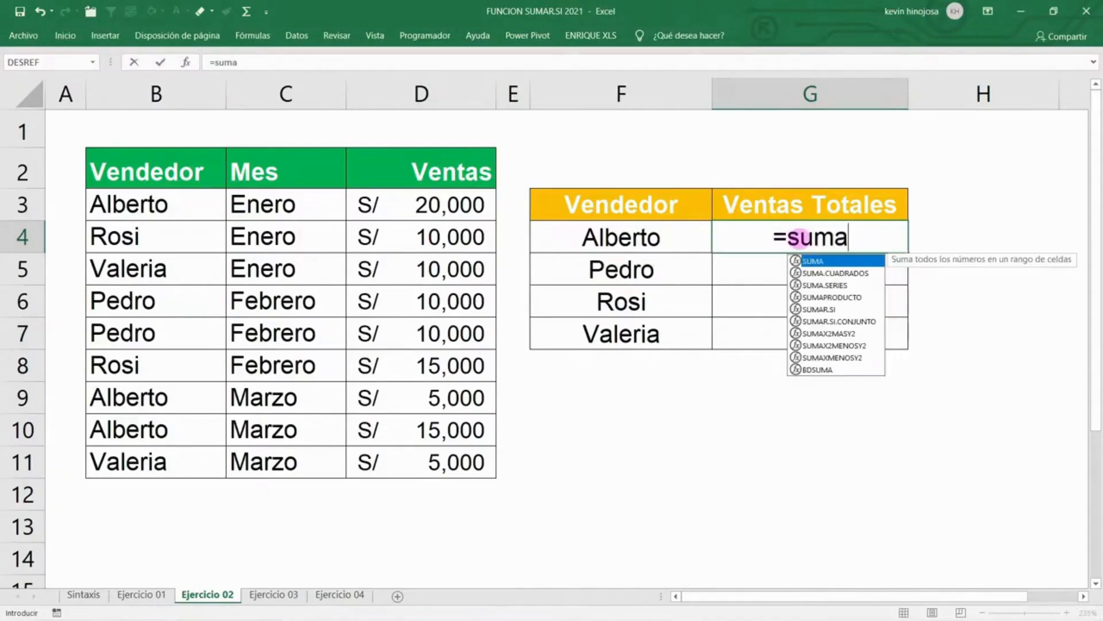
text(r.si()
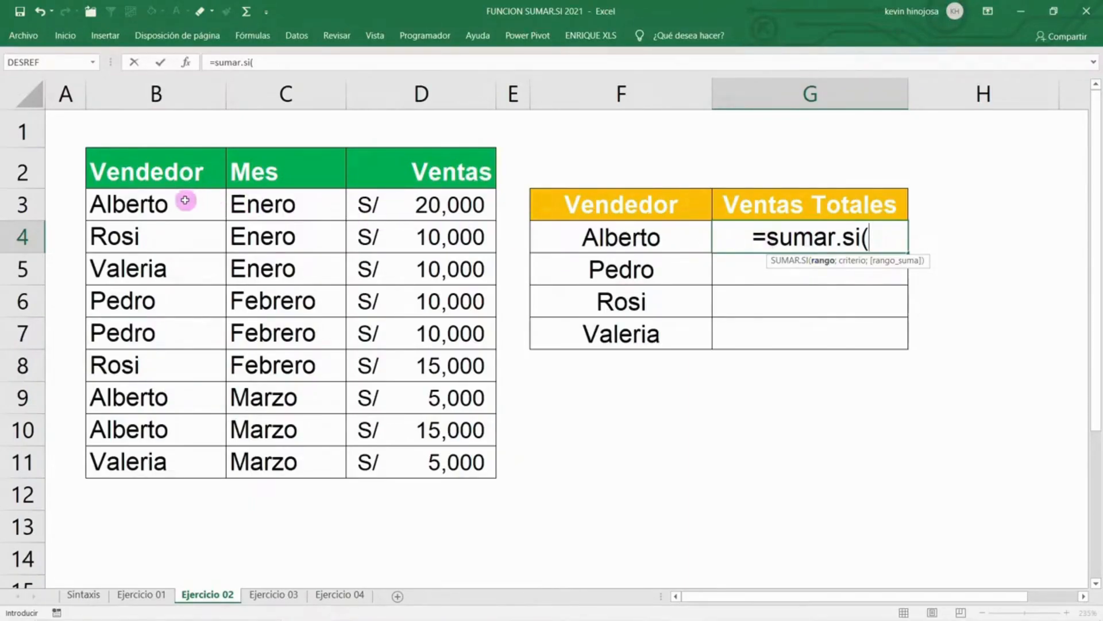
drag(180, 206, 140, 457)
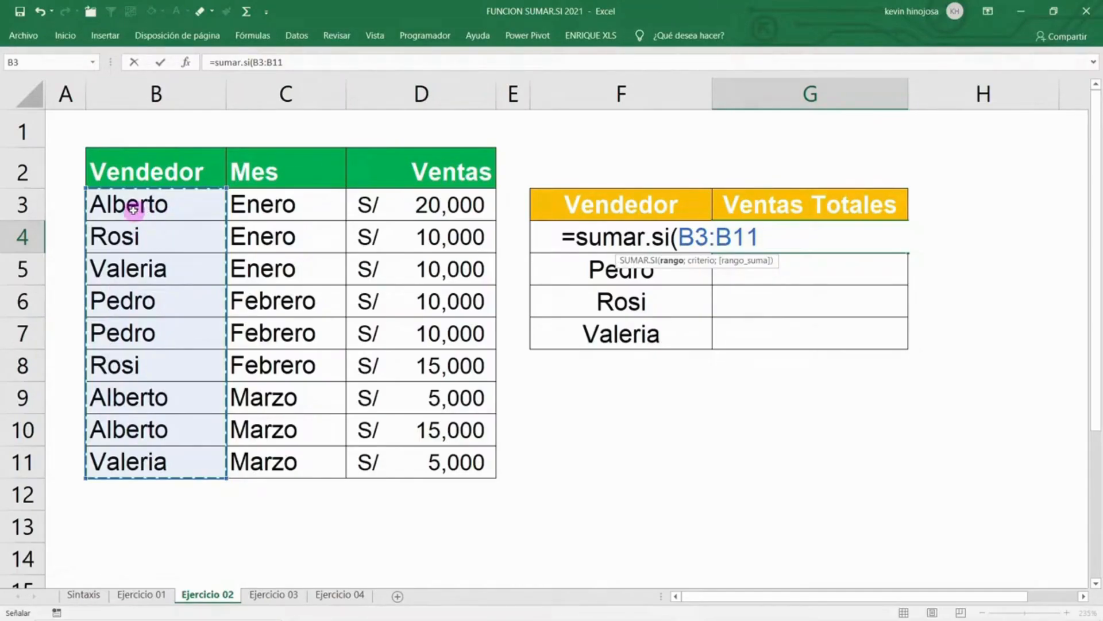
text(;)
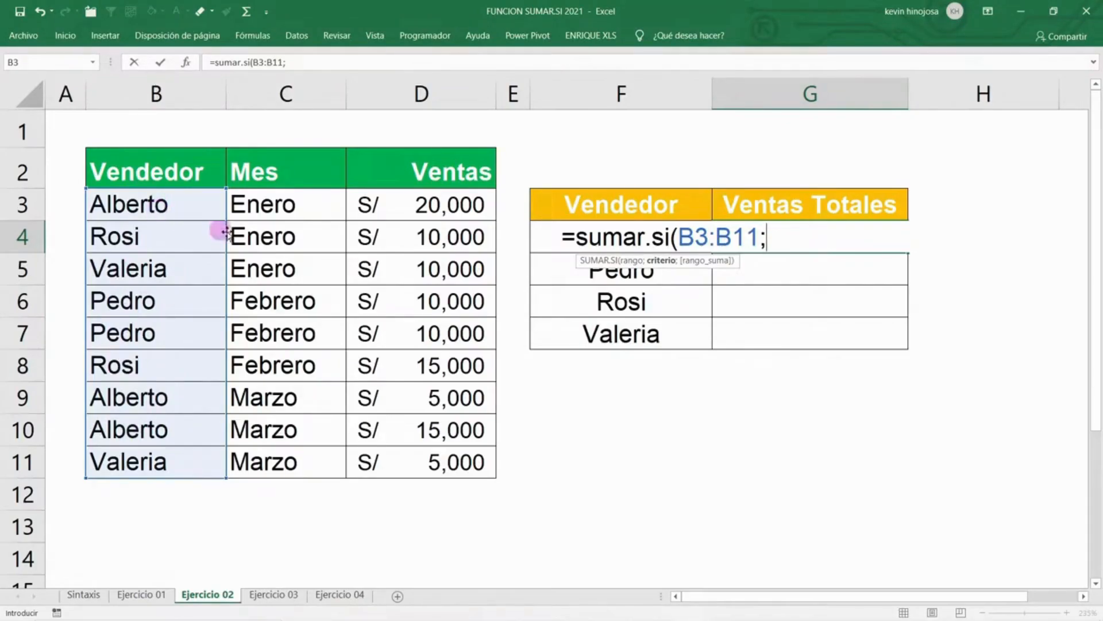
click(539, 236)
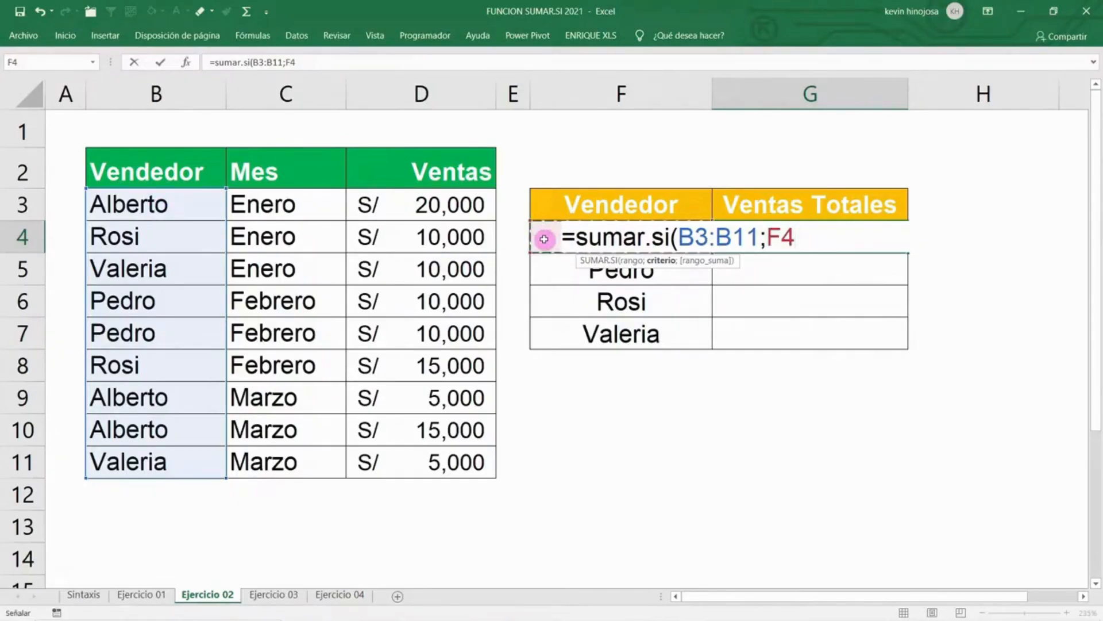
Complete the G4 formula with the Ventas cells D3:D11 as the sum range and enter it.
text(;)
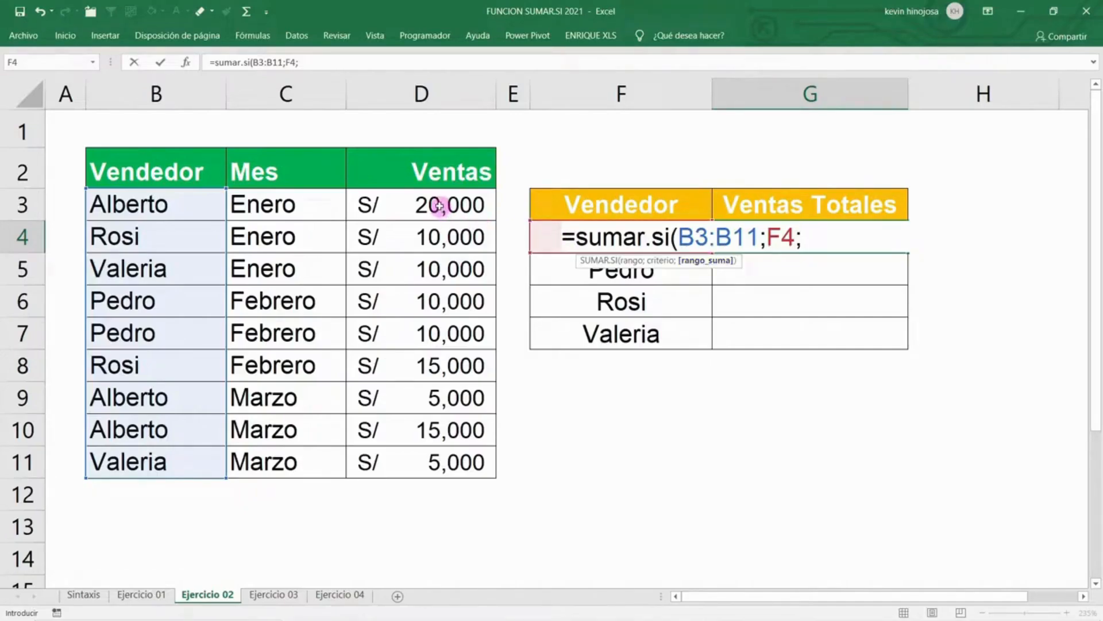
drag(439, 205, 453, 461)
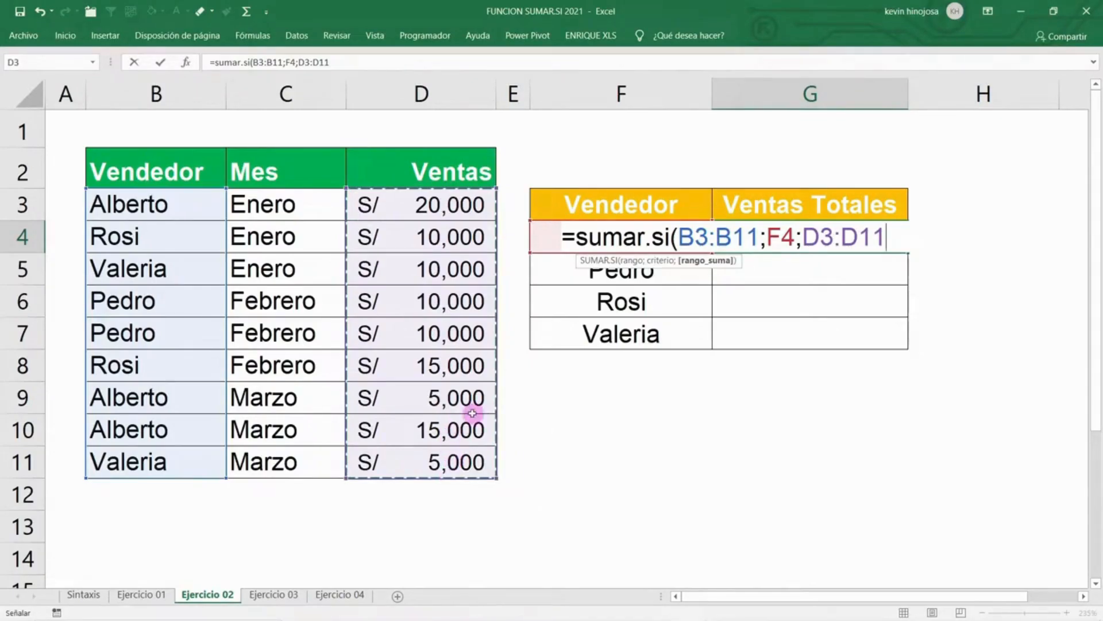
text())
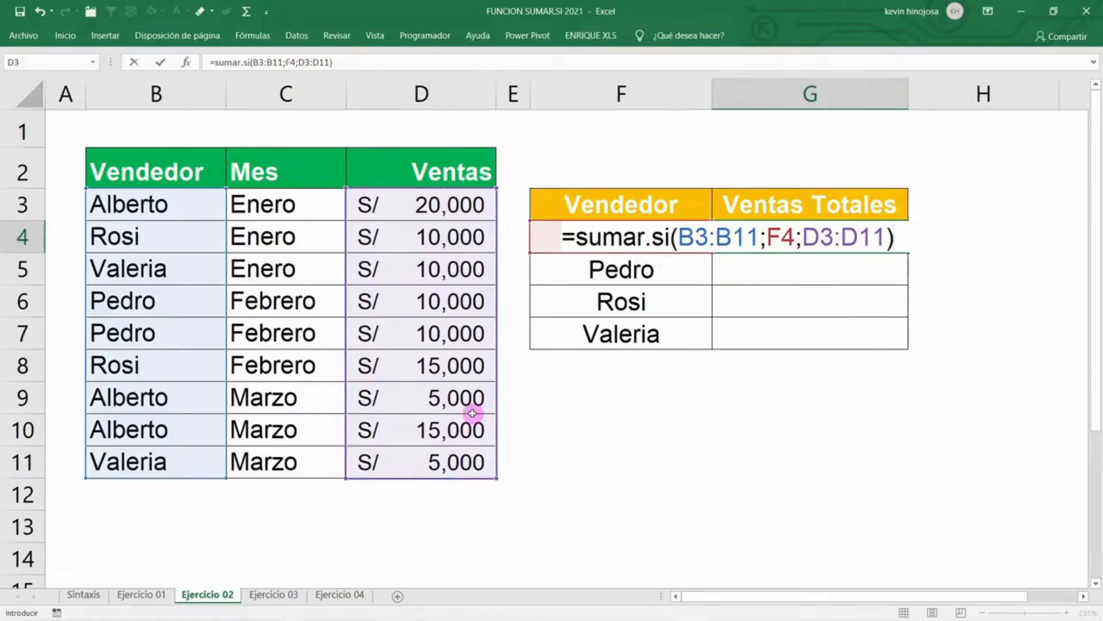
key(Return)
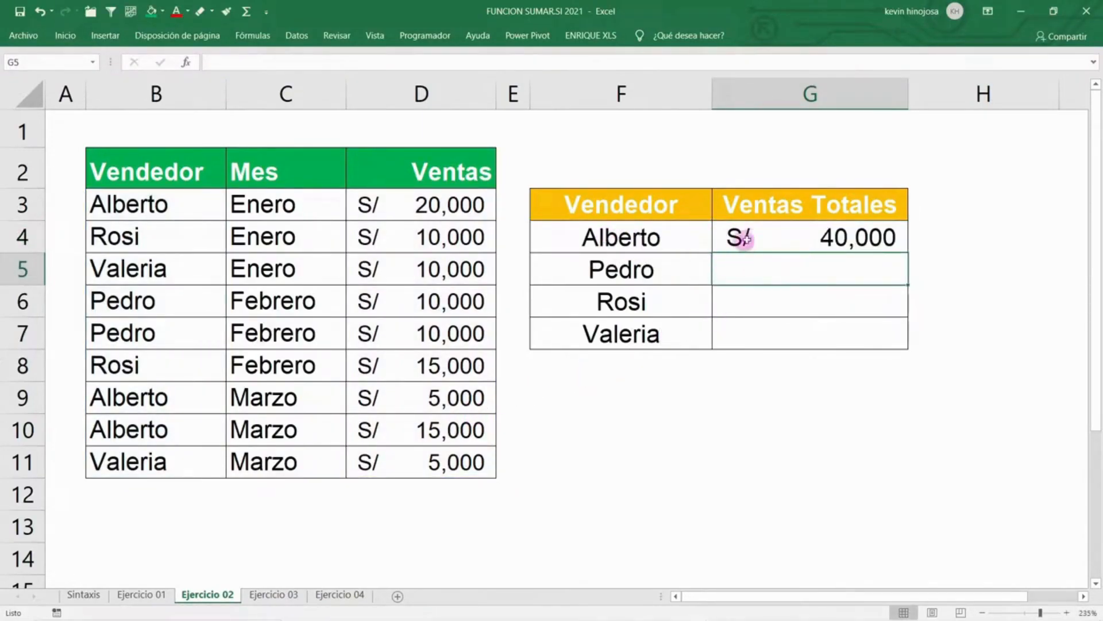
Try copying the G4 formula with relative ranges down to G7, and check the G7 references against the Vendedor and Ventas cells.
click(777, 234)
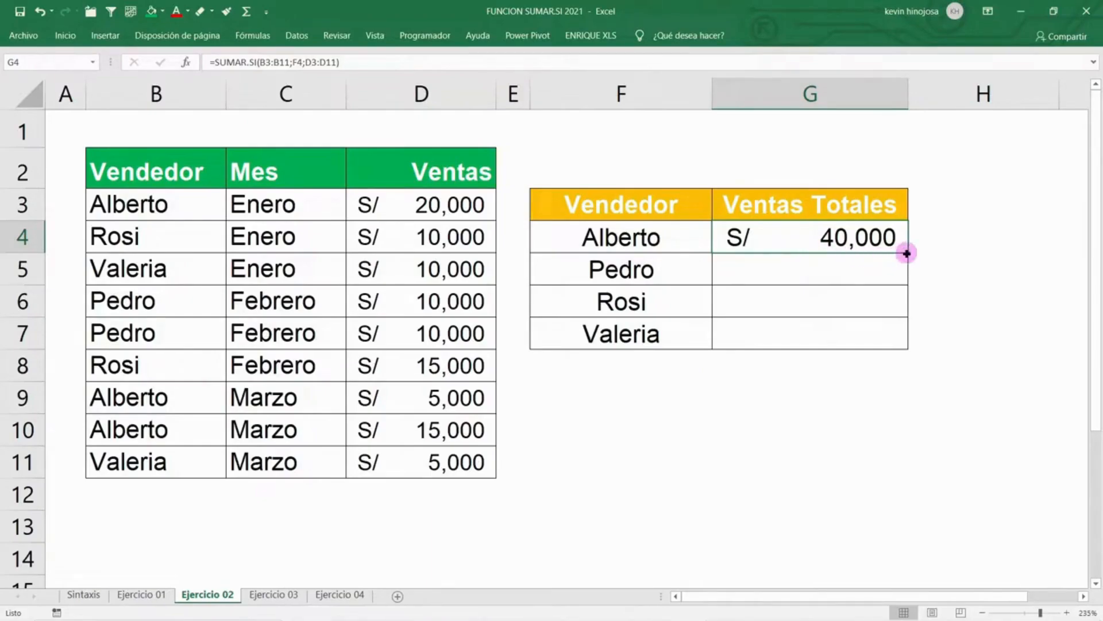
drag(907, 253, 903, 336)
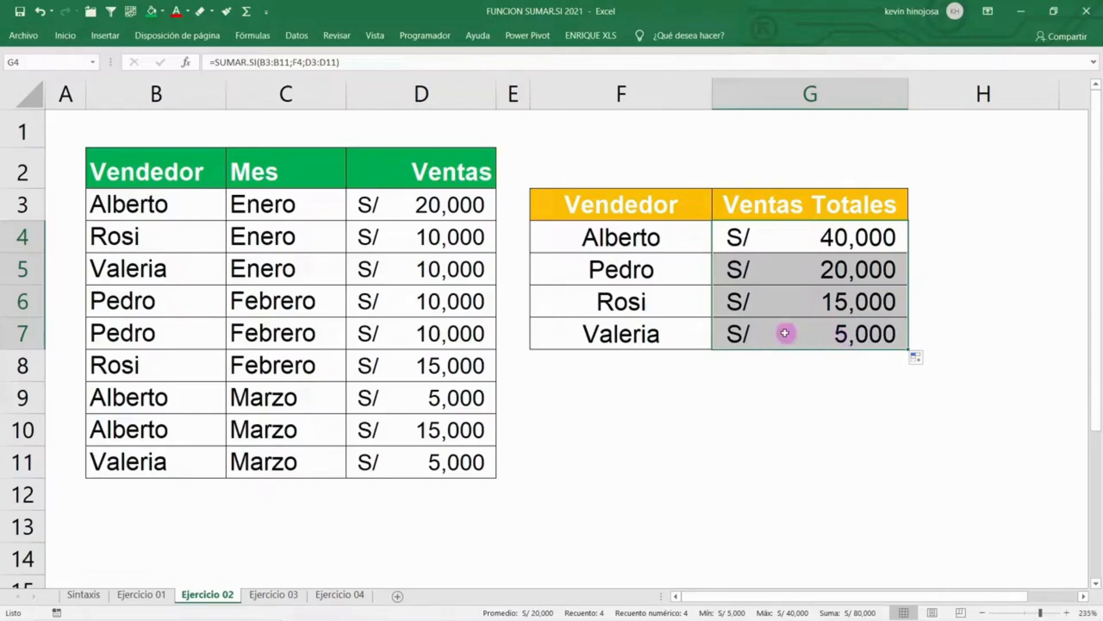
double_click(803, 333)
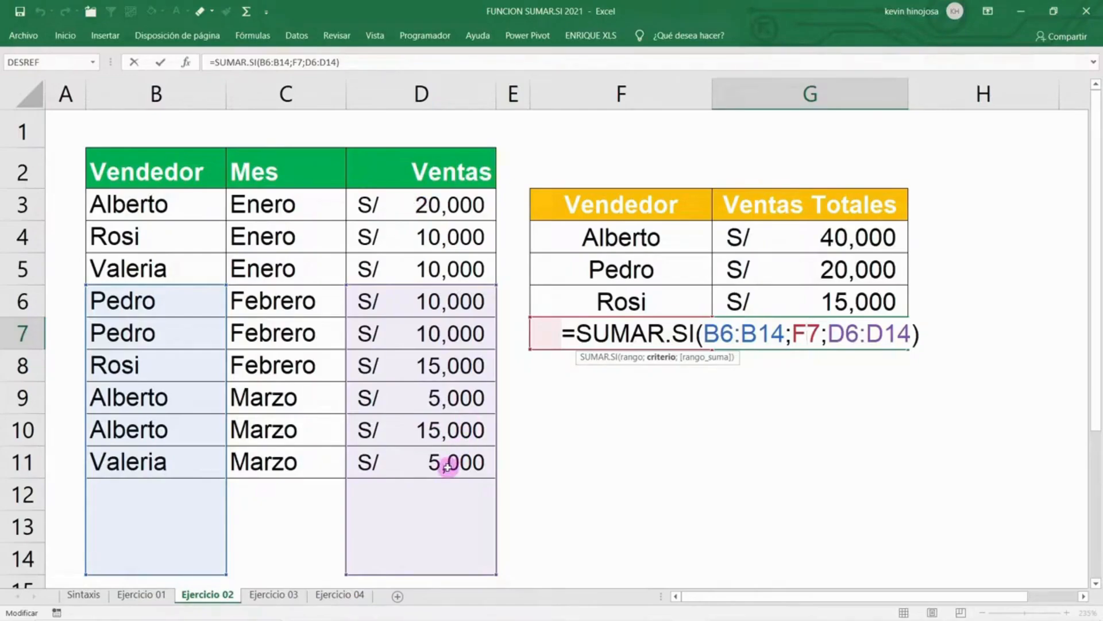
key(ctrl+Return)
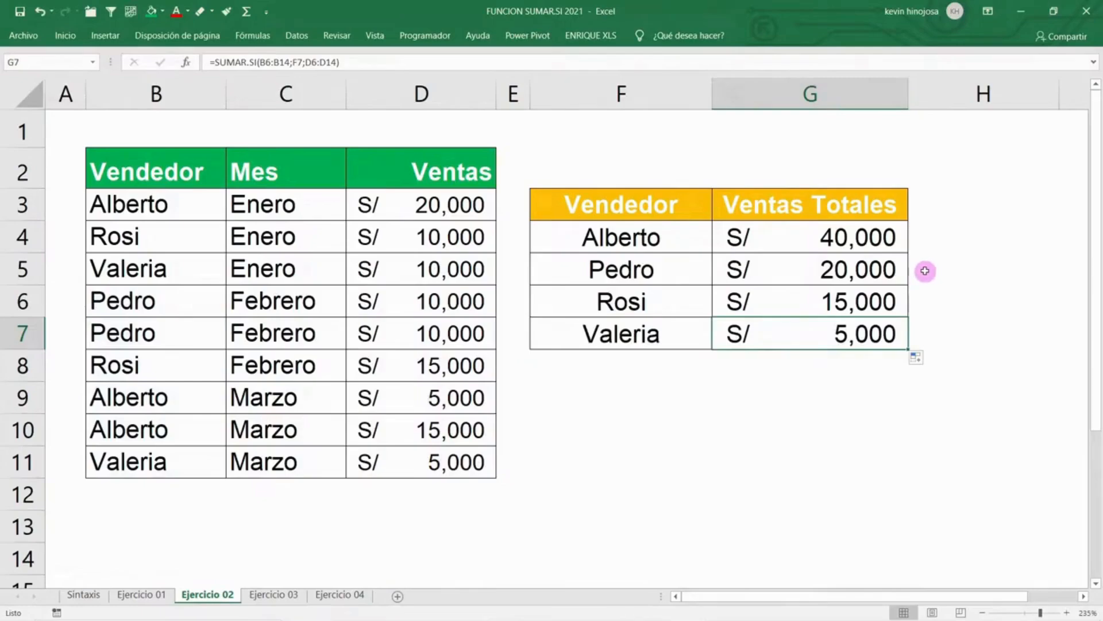
drag(159, 199, 190, 461)
drag(399, 207, 431, 450)
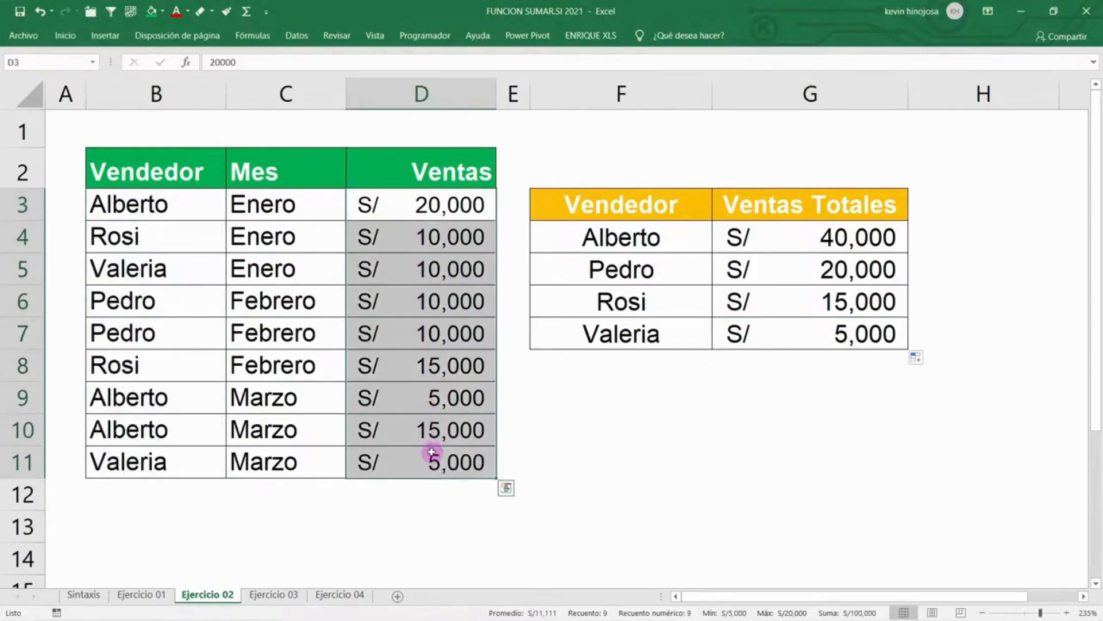
Make both ranges in the G4 formula absolute, as $B$3:$B$11 and $D$3:$D$11, keeping F4 relative.
click(808, 236)
double_click(809, 236)
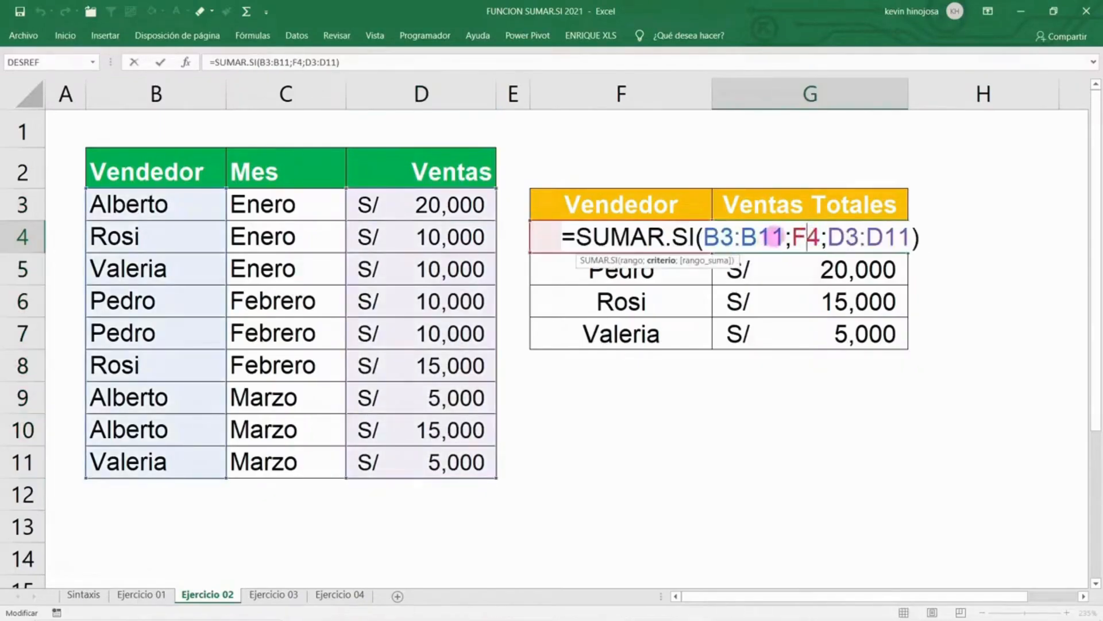
drag(784, 237, 705, 237)
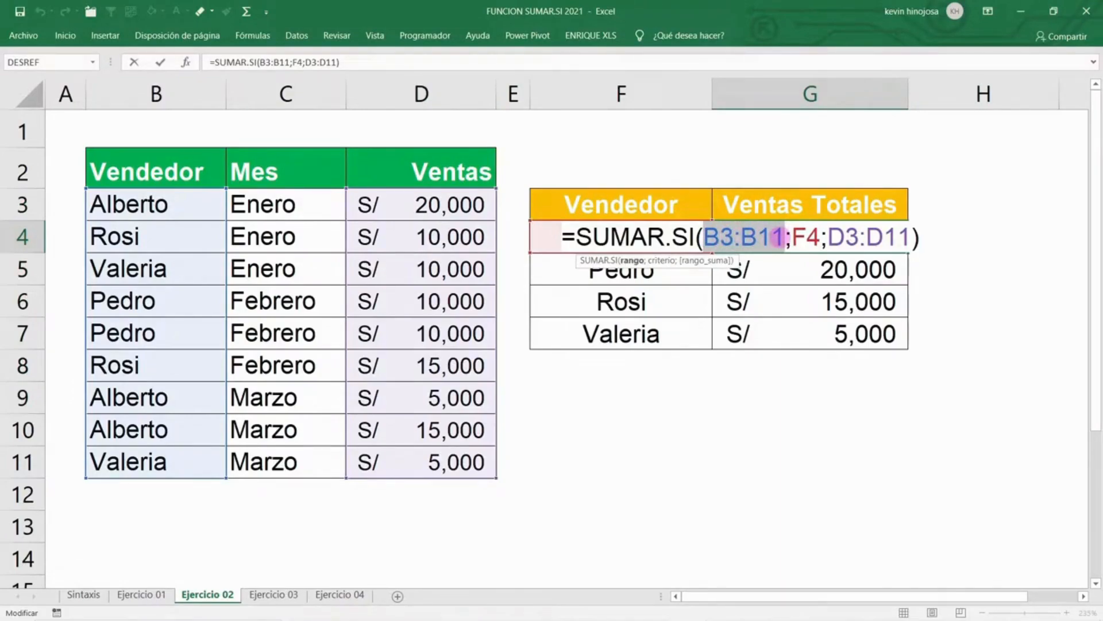
key(F4)
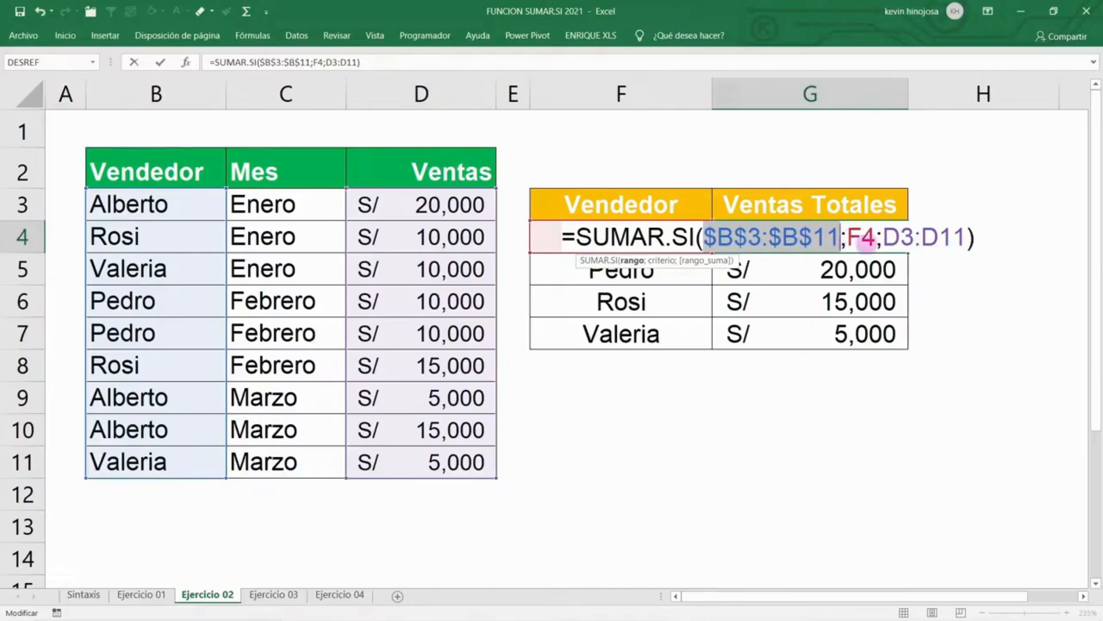
drag(964, 236, 891, 238)
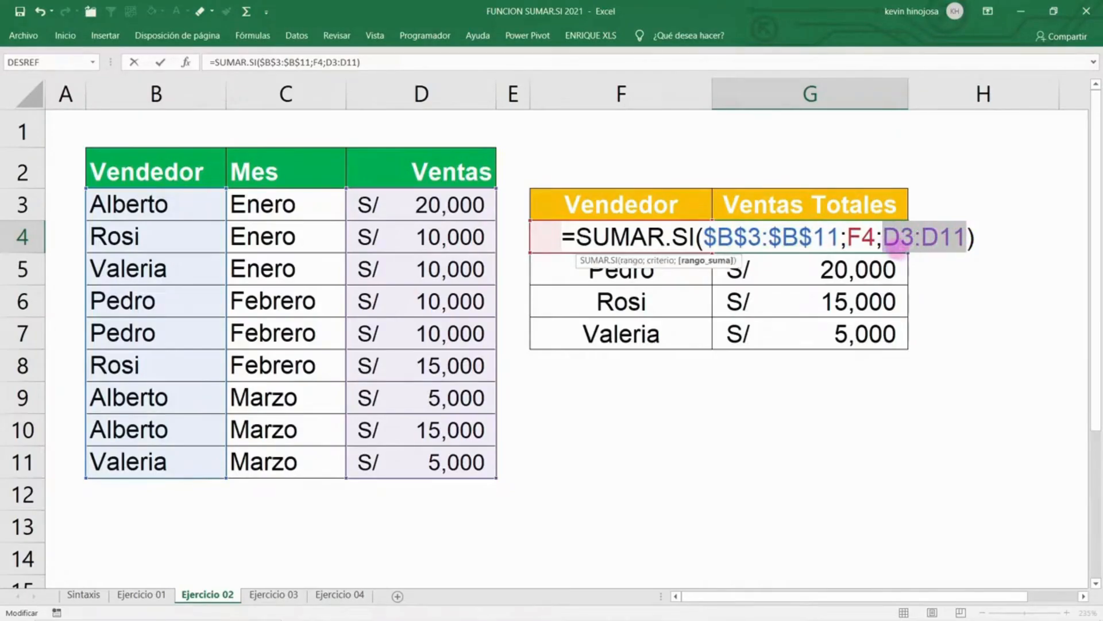
key(F4)
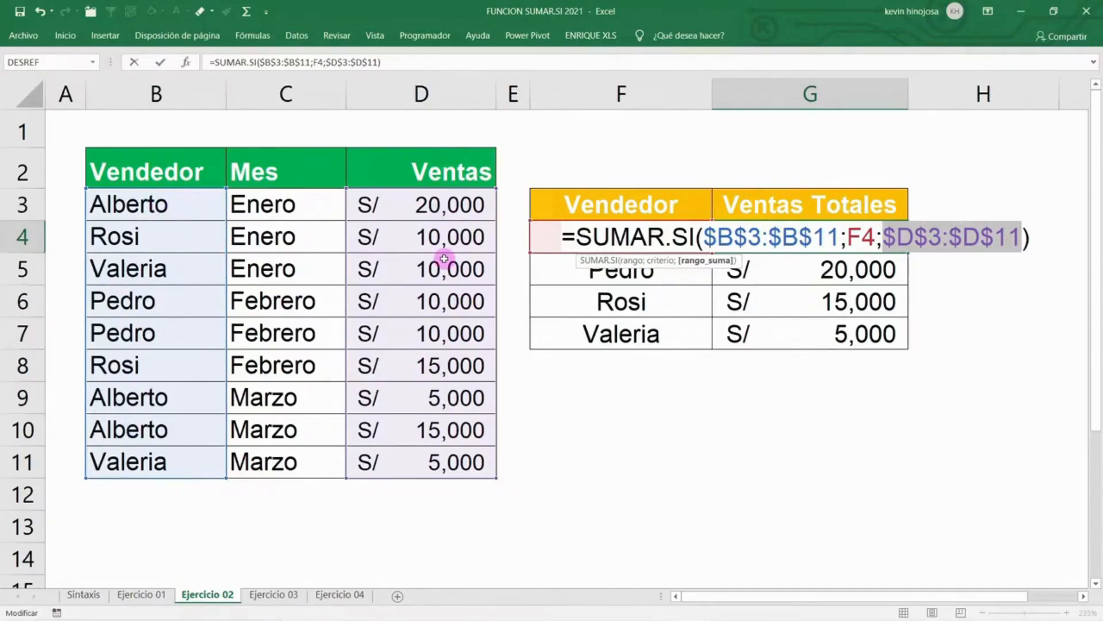
key(Return)
Fill the G4 formula down to G7 and check the last seller's total against the matching sales in rows 5 and 11.
click(815, 237)
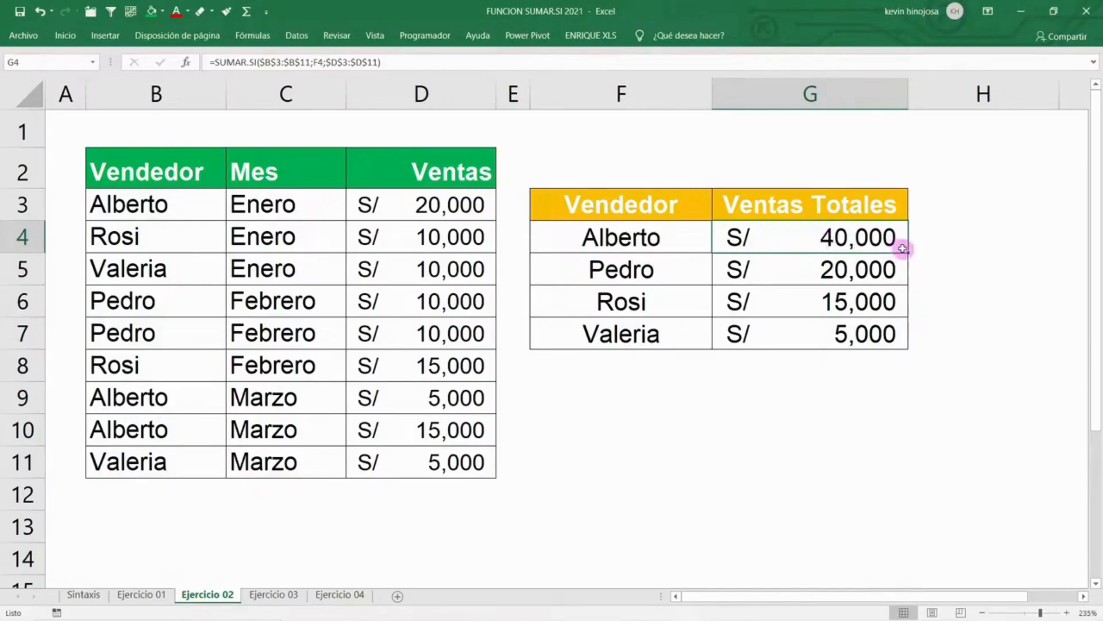
drag(909, 252, 909, 346)
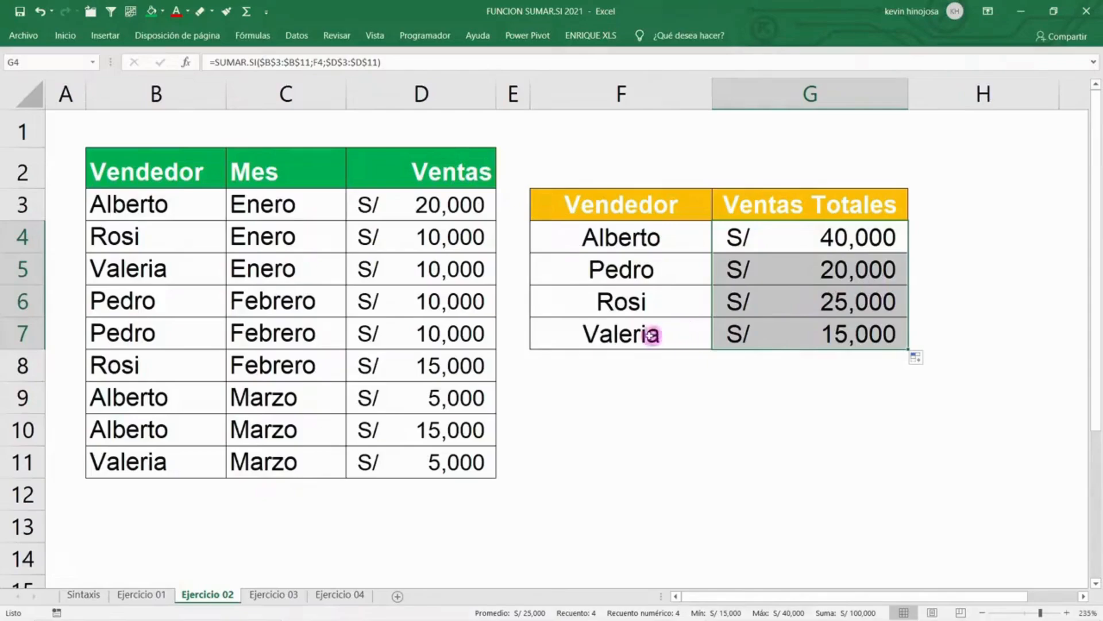
drag(648, 338, 778, 330)
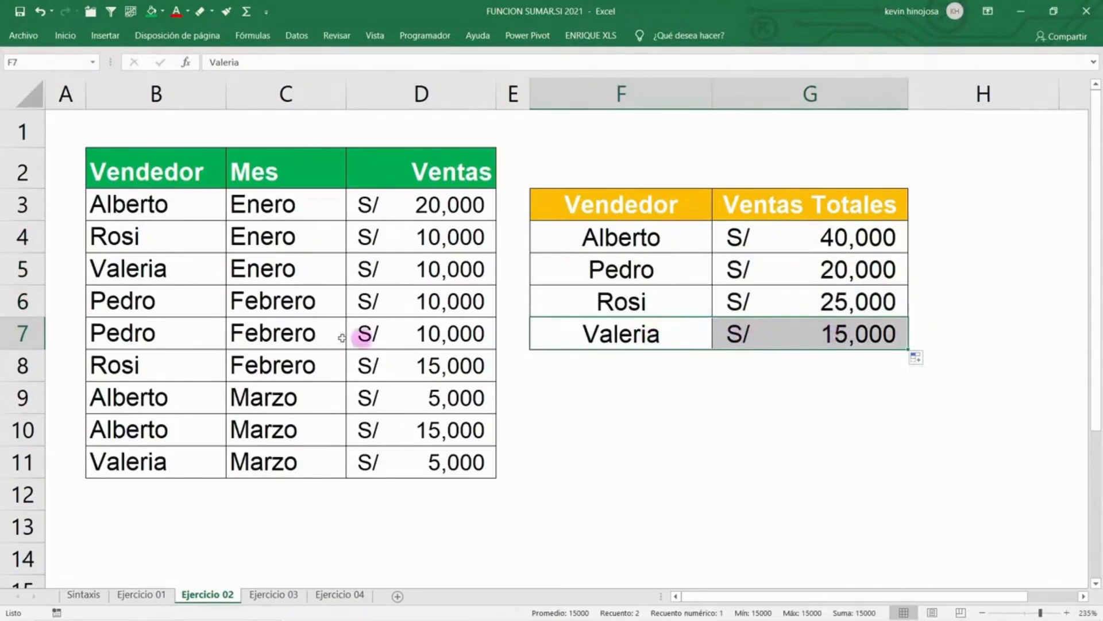
drag(146, 268, 438, 273)
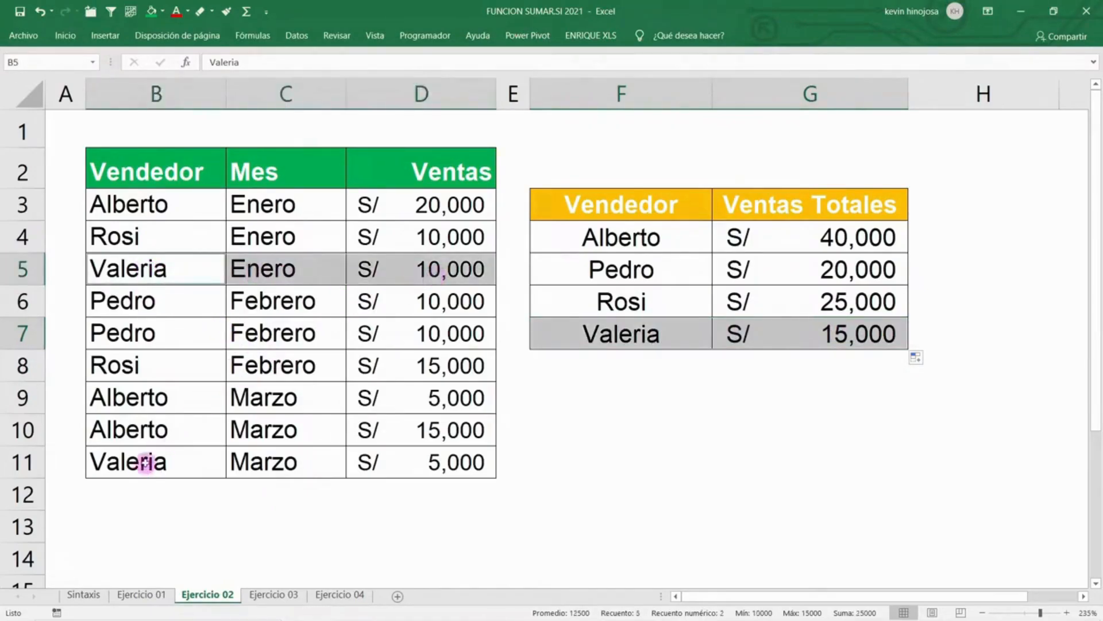
drag(146, 461, 456, 461)
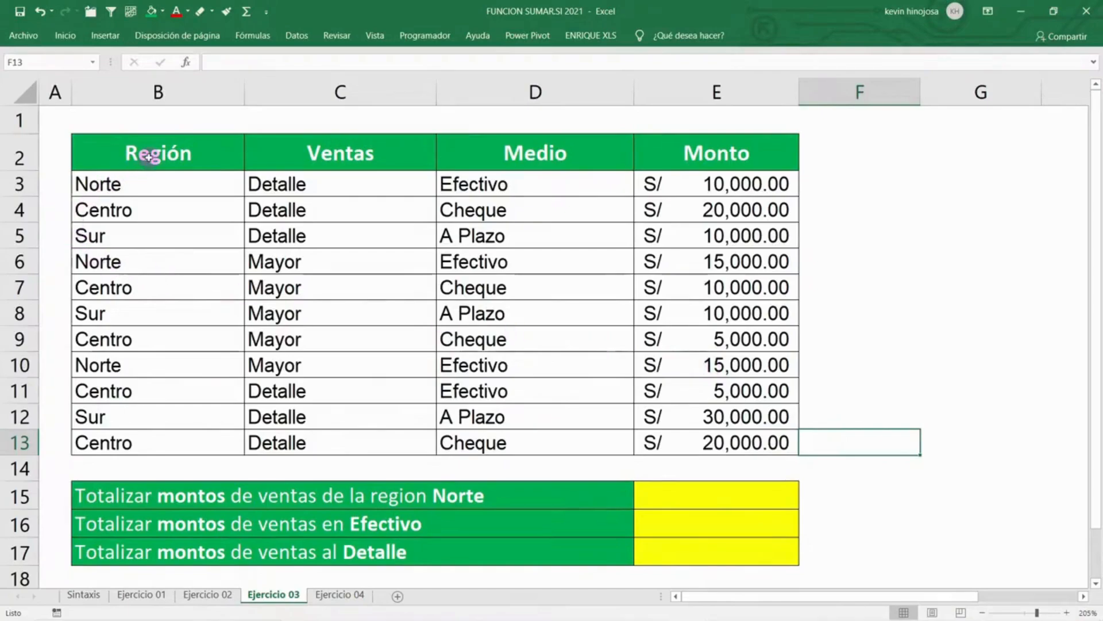
On the Ejercicio 03 sheet, examine the sales table, the requested totals in rows 15 to 17, and the Región and Monto columns.
drag(150, 158, 661, 443)
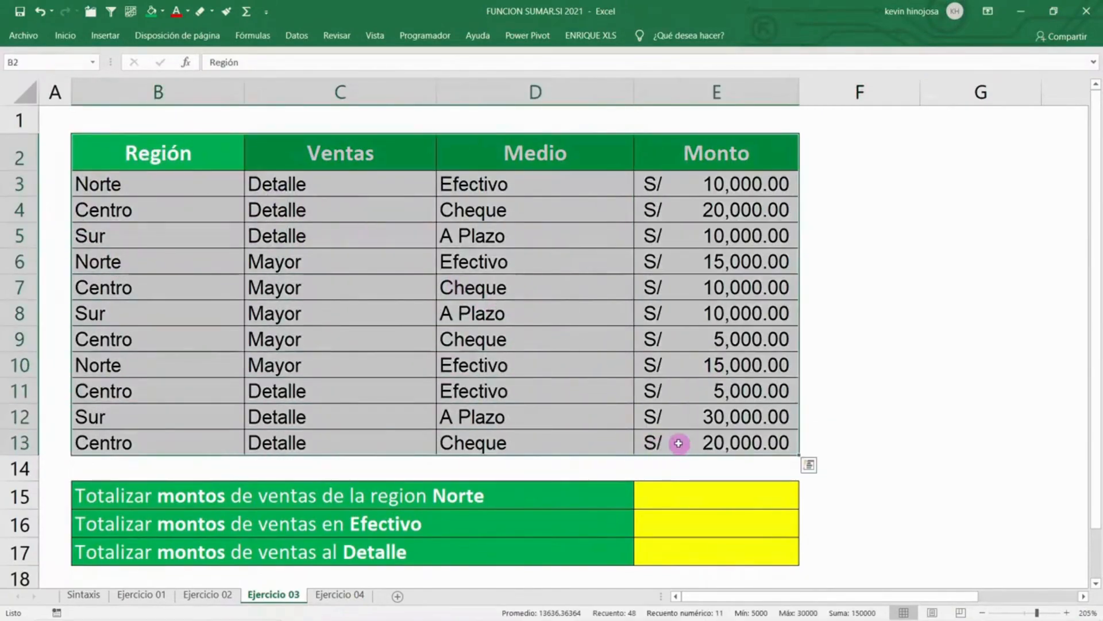
drag(4, 497, 3, 550)
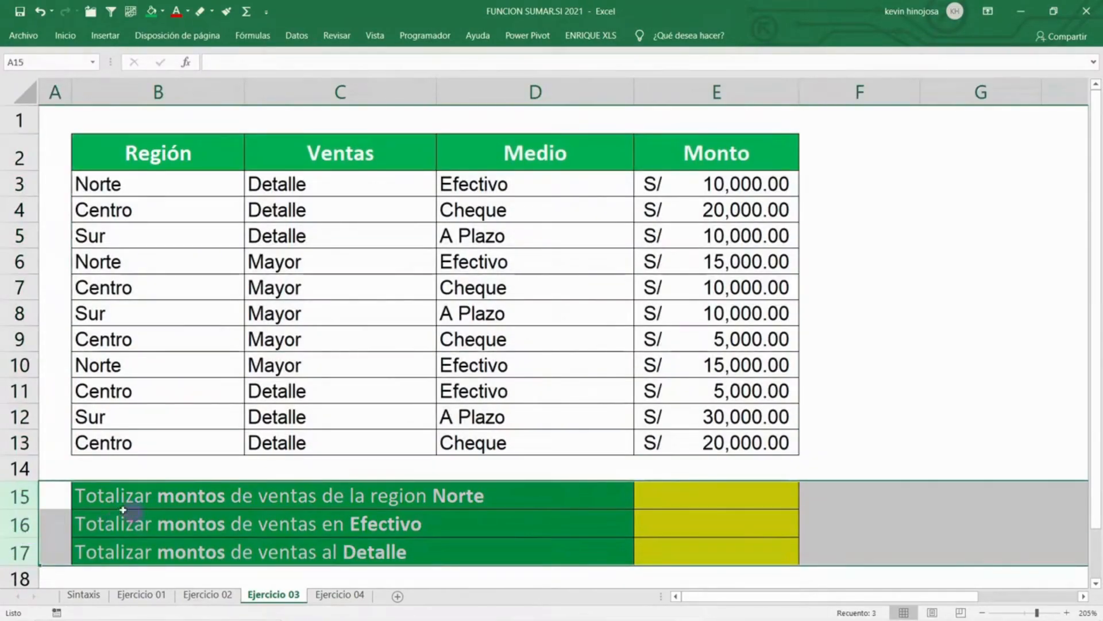
click(16, 496)
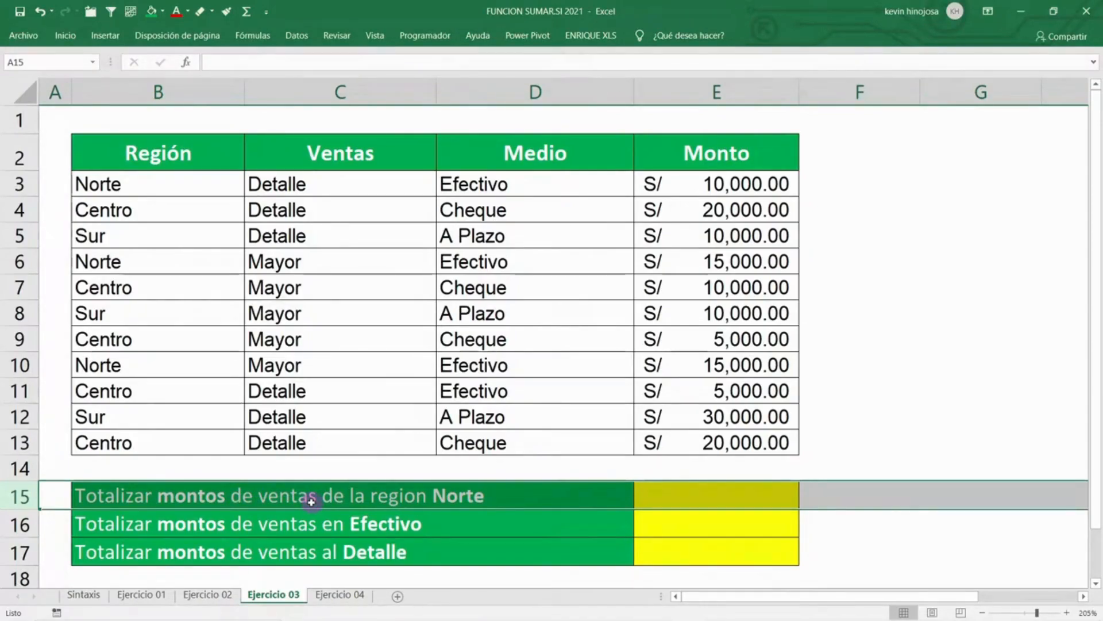
click(163, 91)
drag(157, 185, 177, 439)
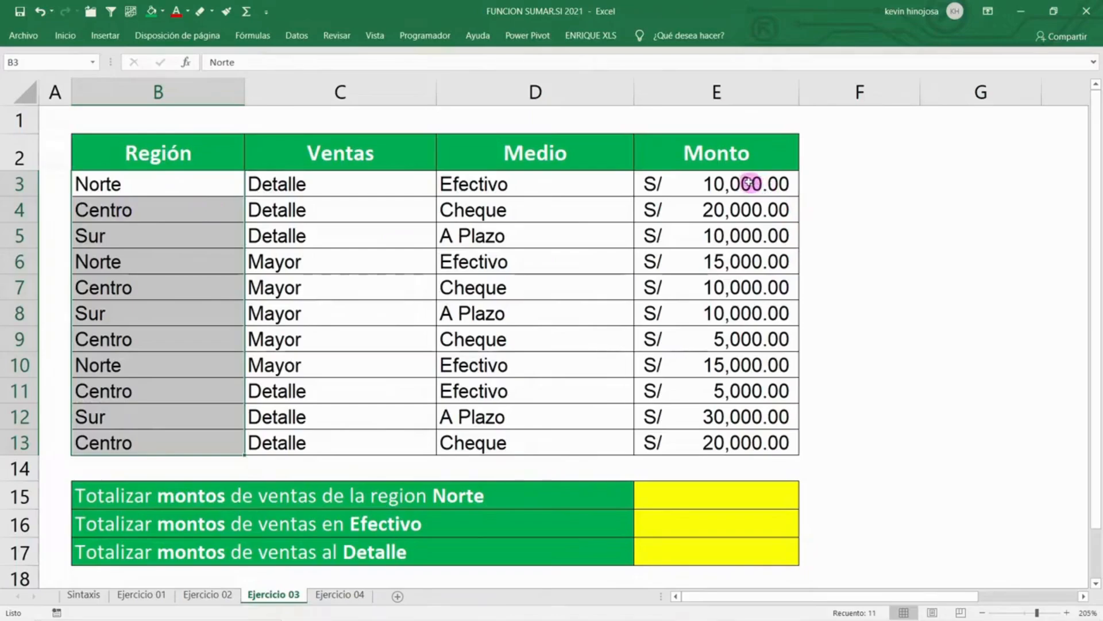
ctrl+drag(747, 182, 744, 430)
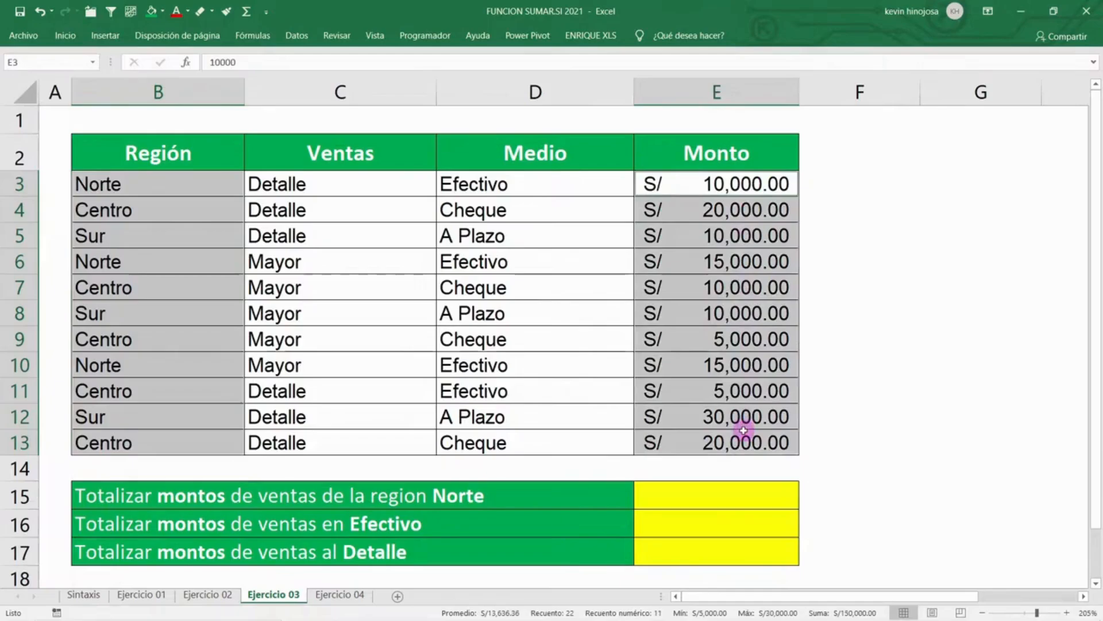
Start a SUMAR.SI formula in E15 with the Región cells B3:B13 as the criteria range.
click(722, 496)
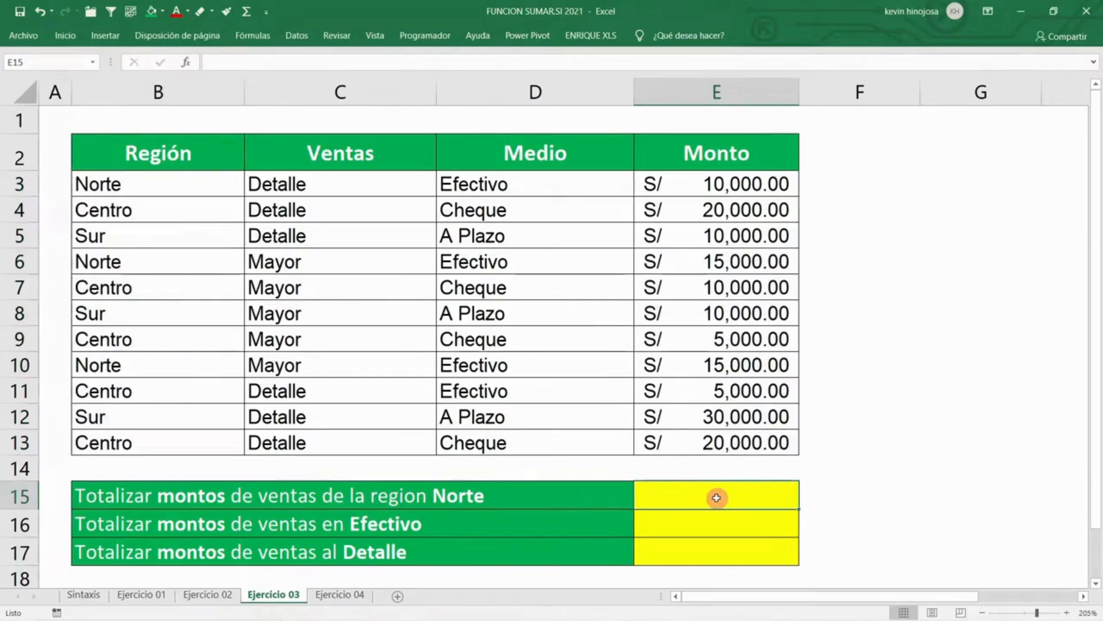
text(=su)
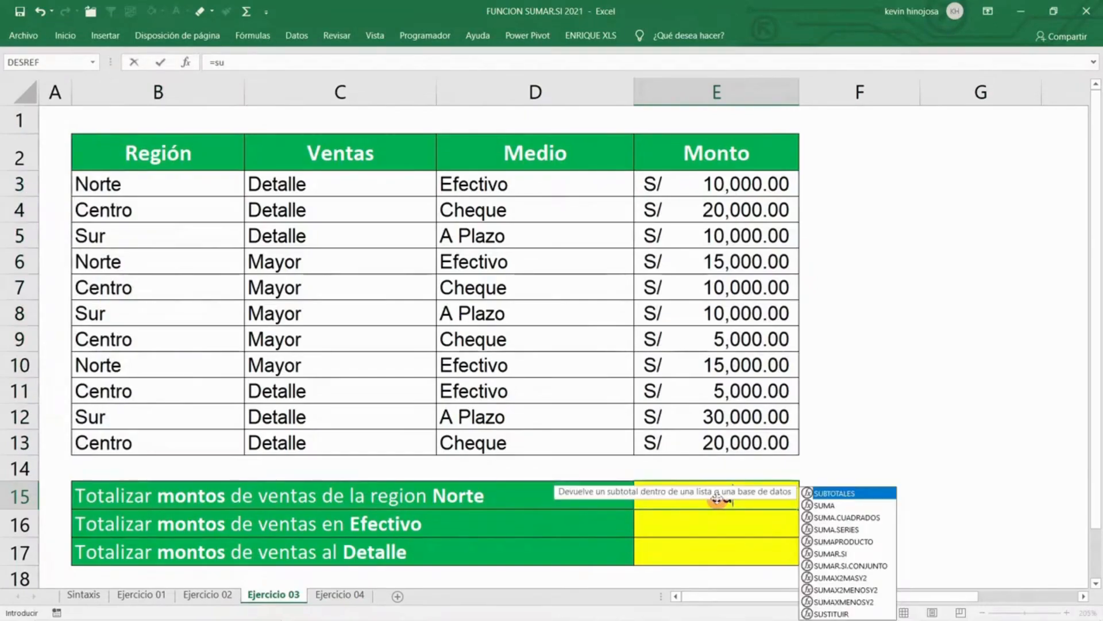
text(mar.si)
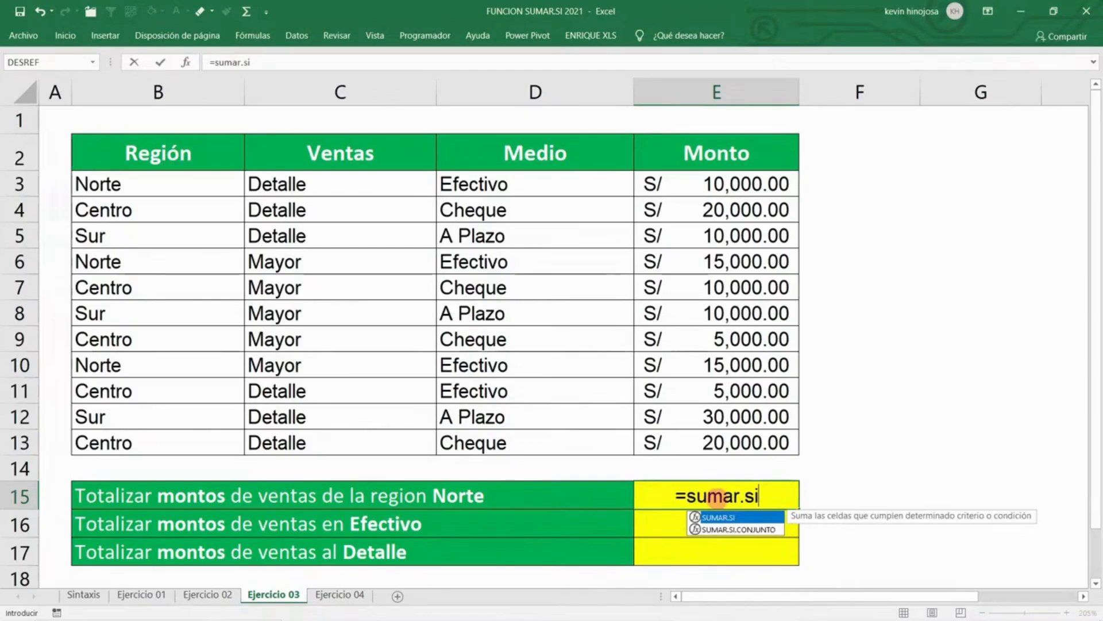
key(Tab)
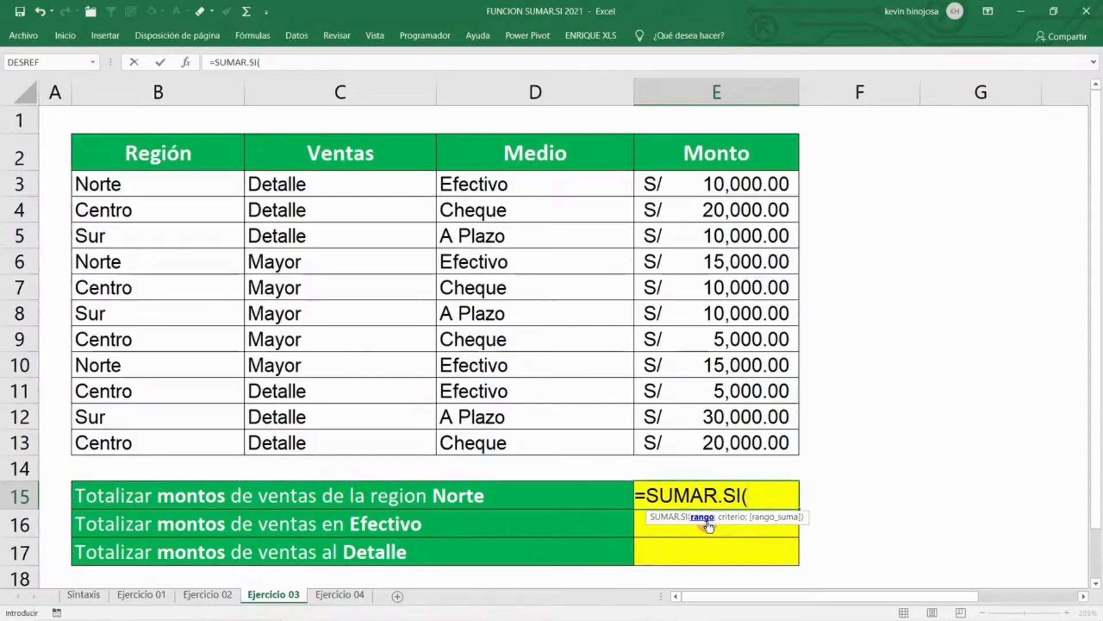
click(162, 182)
drag(161, 183, 180, 447)
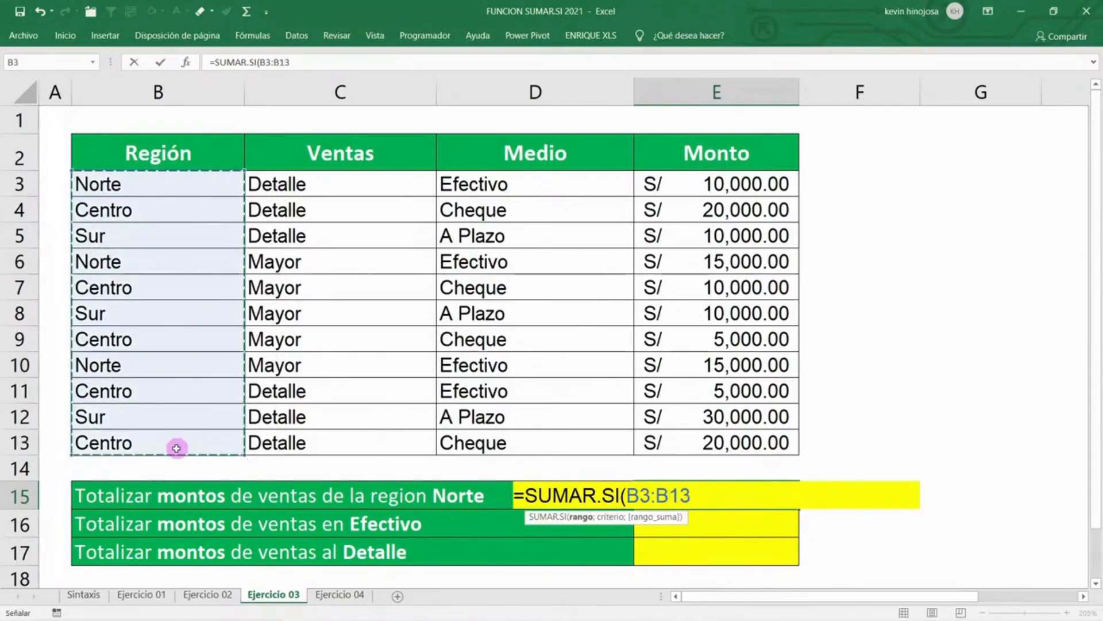
Add "Norte" as the criterion of the SUMAR.SI formula in E15.
text(;)
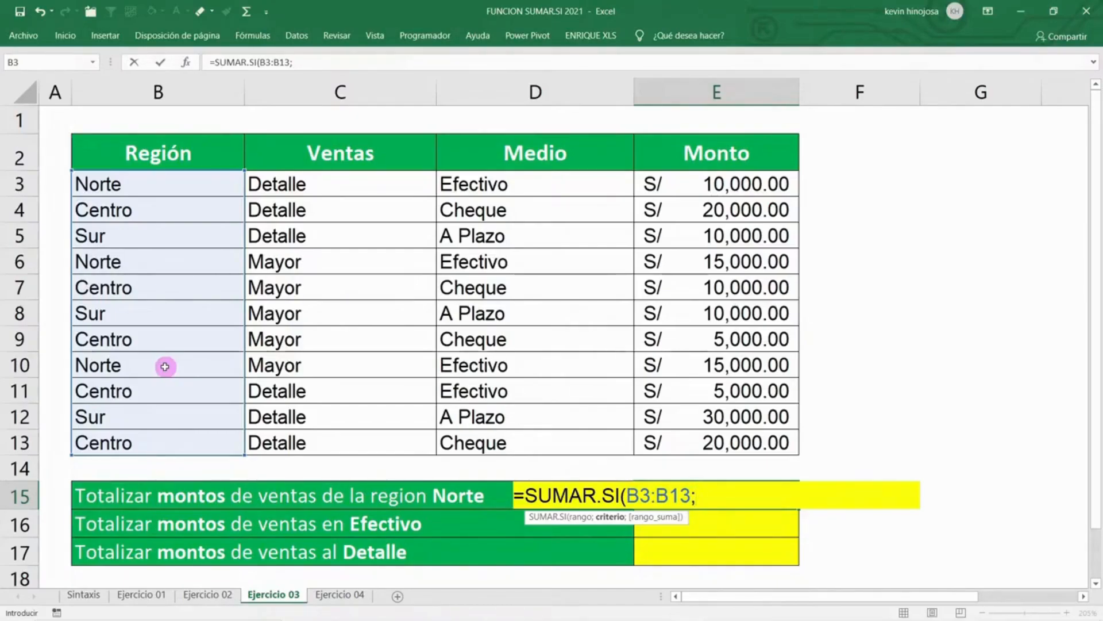
text(")
key(Caps_Lock)
text(Nort)
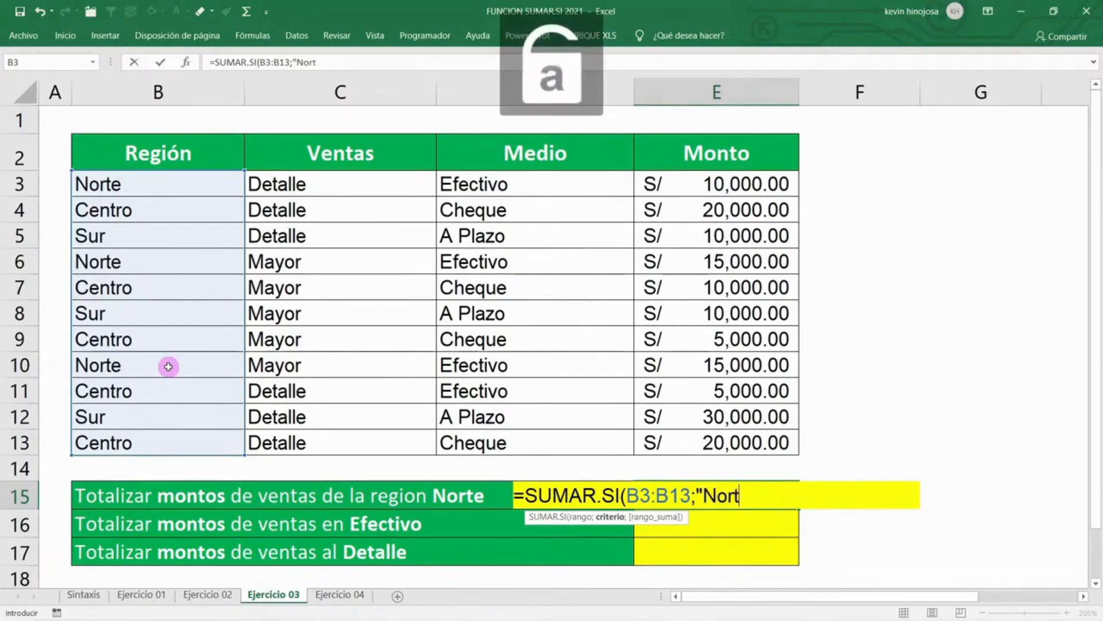
text(e")
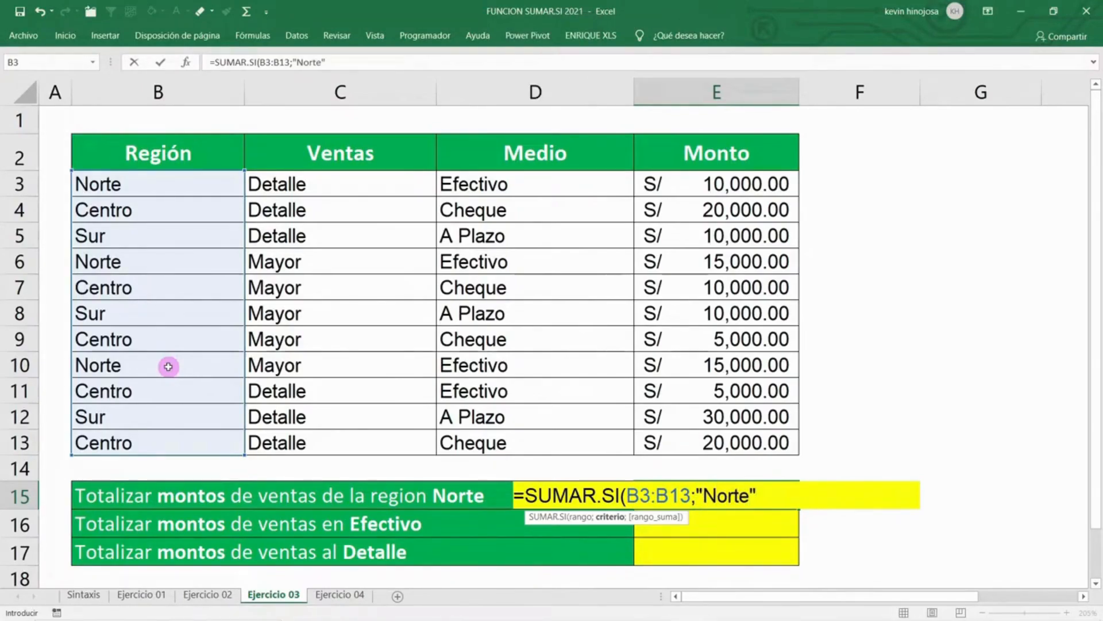
Use the Monto cells E3:E13 as the sum range of the E15 formula and enter the completed formula.
text(;)
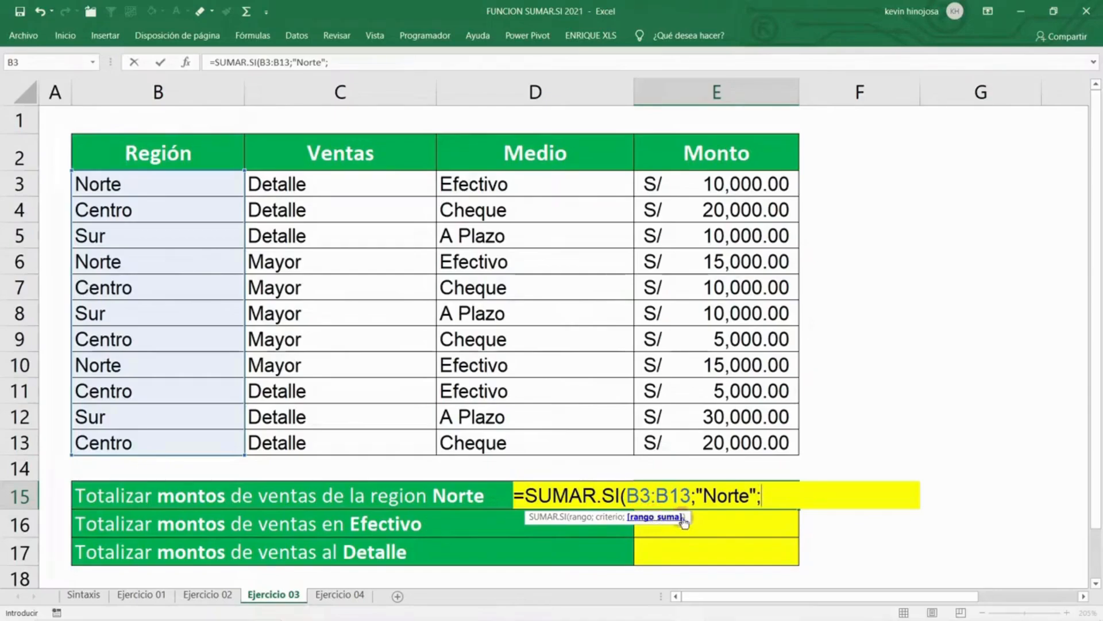
click(758, 183)
drag(759, 184, 758, 442)
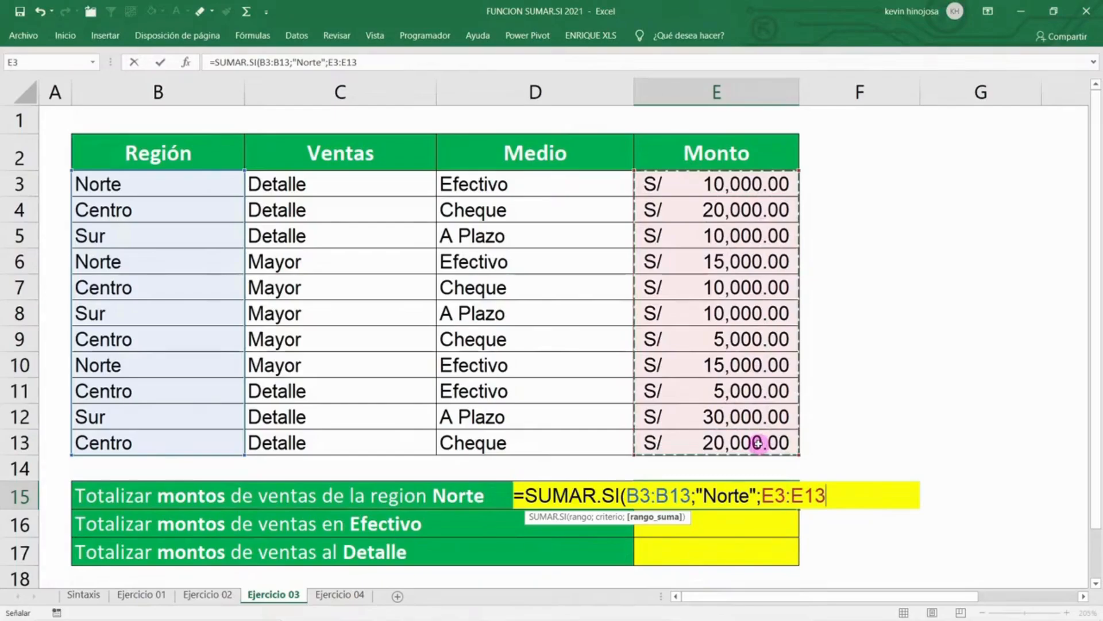
text())
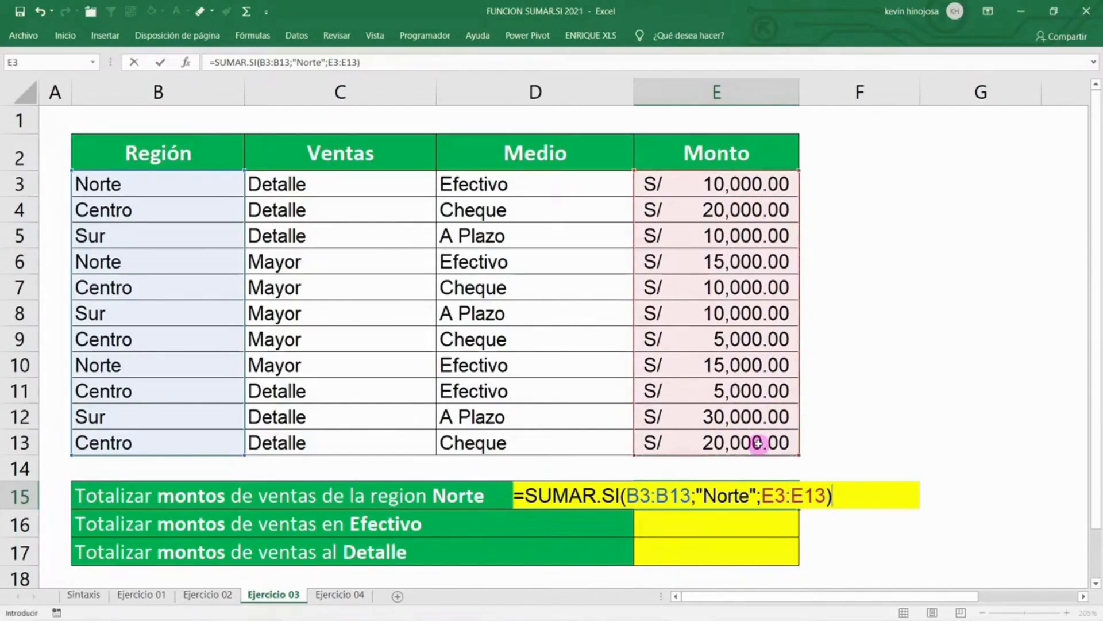
key(Return)
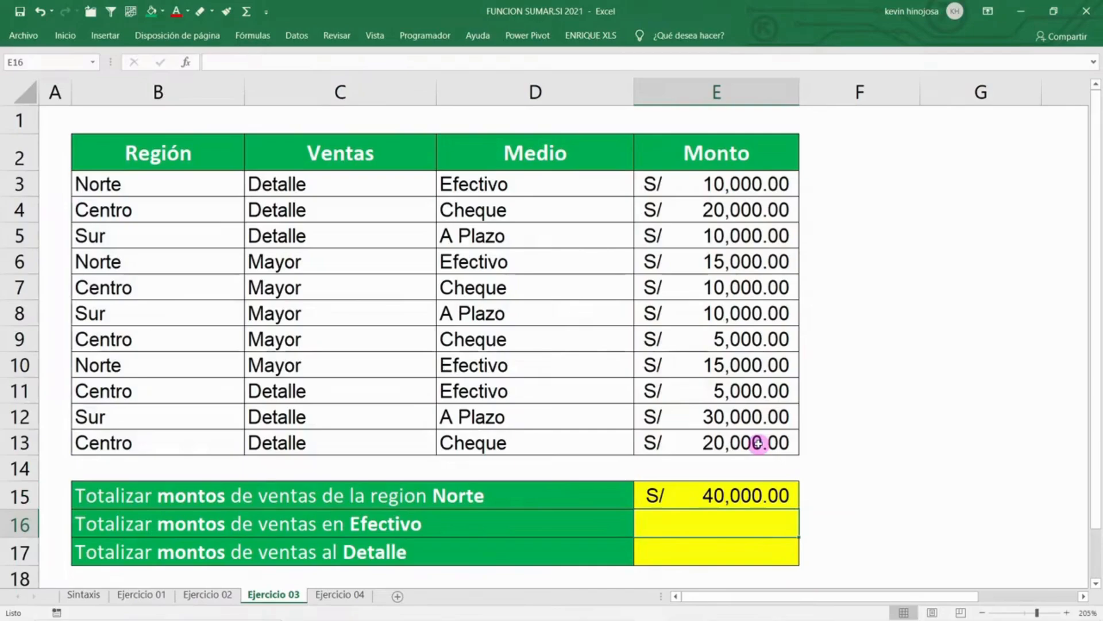
click(710, 495)
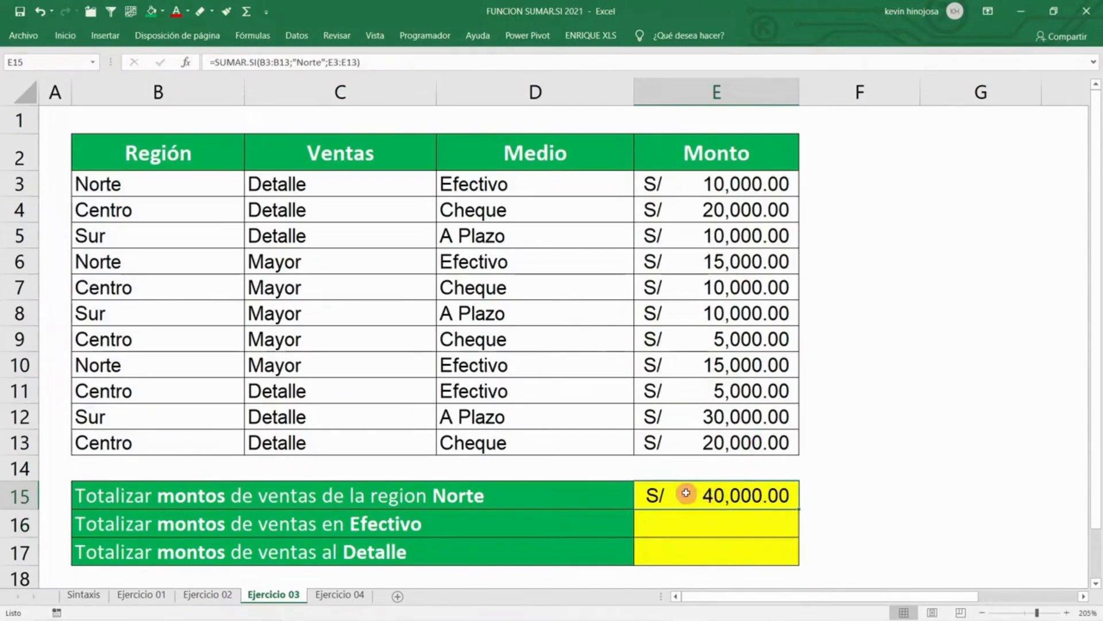
Start a SUMAR.SI formula in E16 for the Efectivo total, with the Medio cells D3:D13 as the criteria range.
click(19, 523)
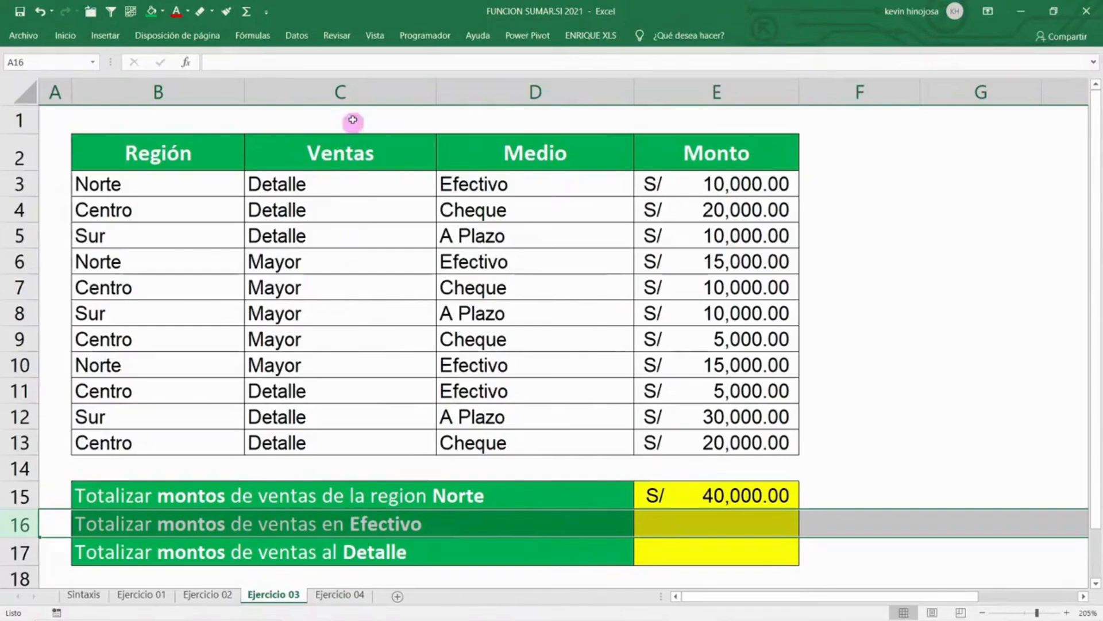
click(526, 82)
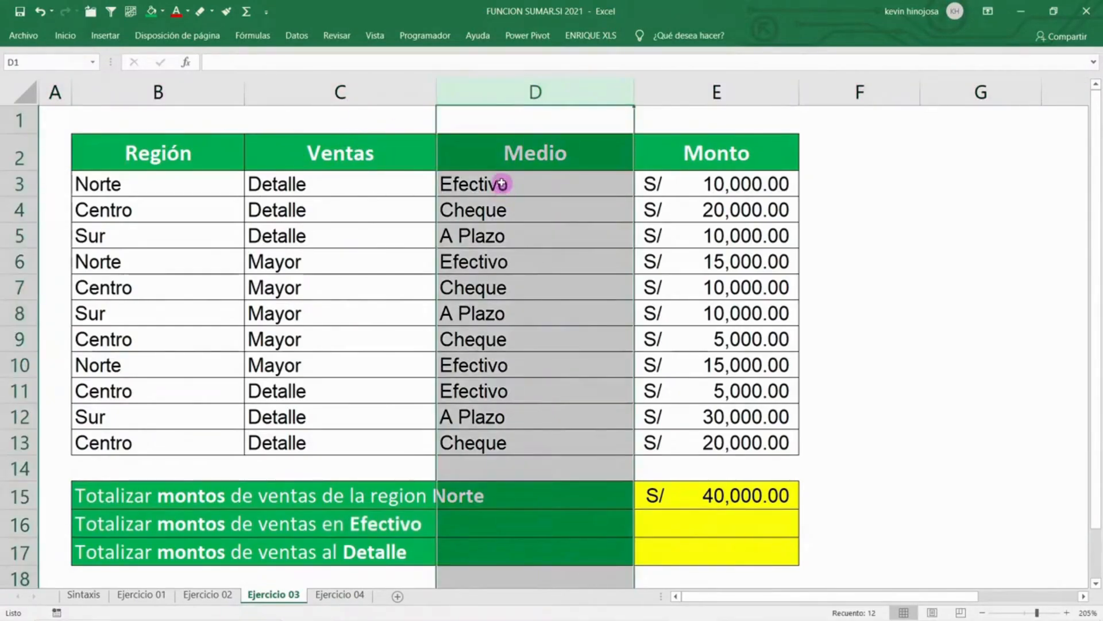
drag(501, 184, 521, 441)
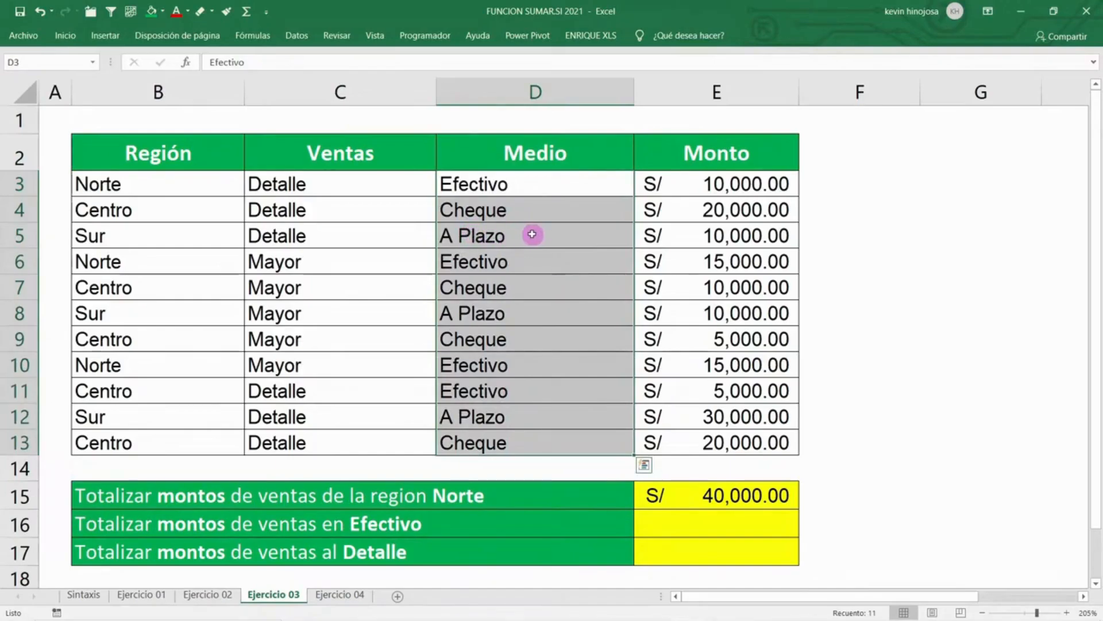
click(683, 527)
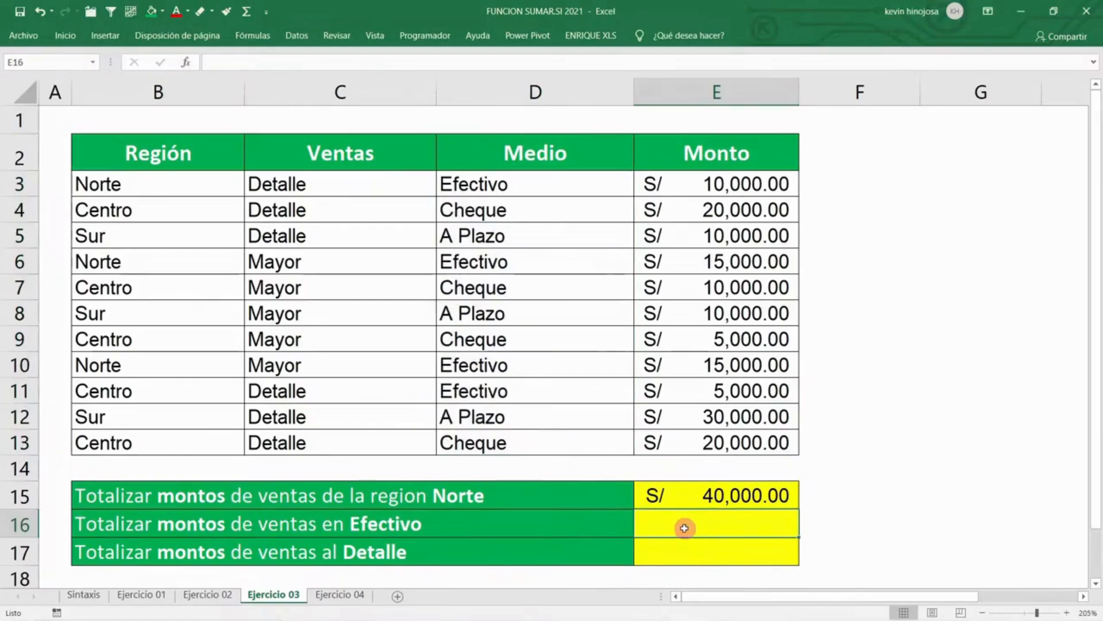
text(=)
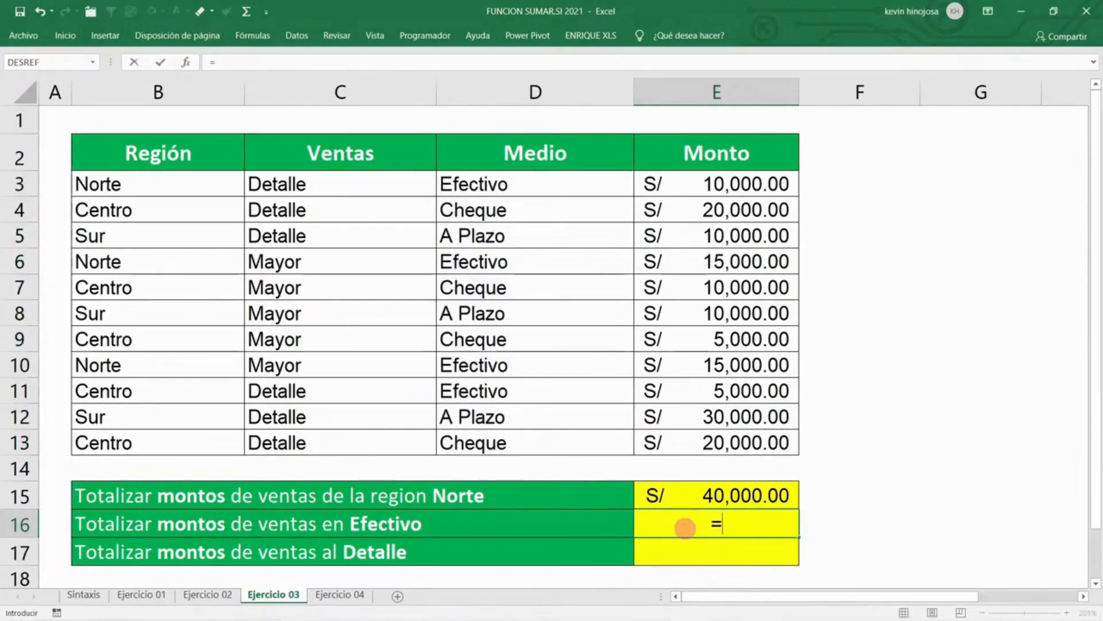
text(sumar)
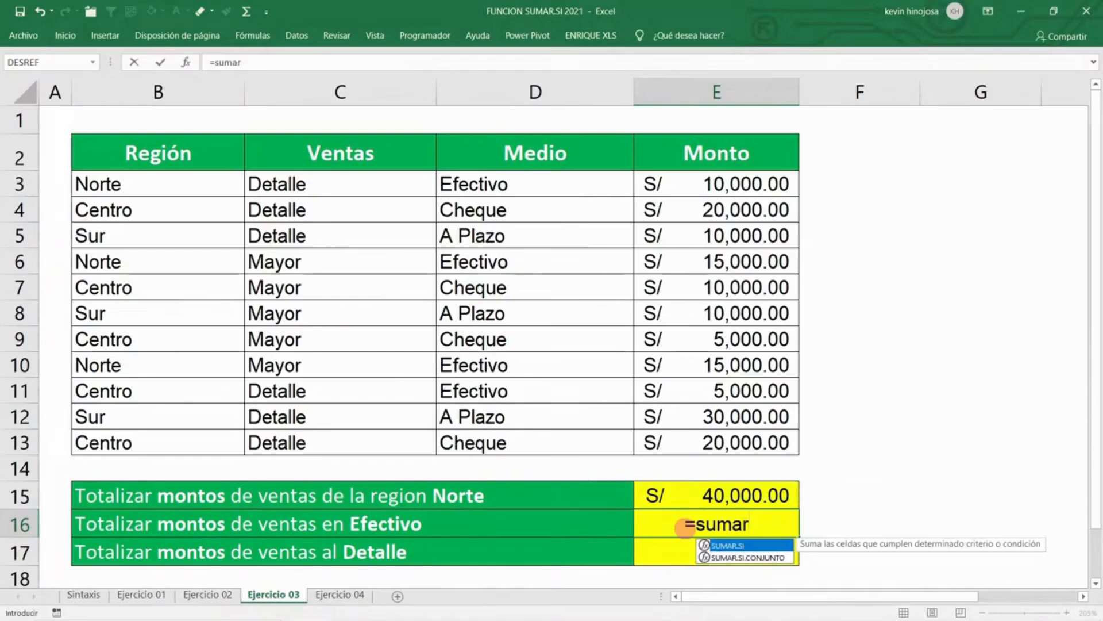
text(.si()
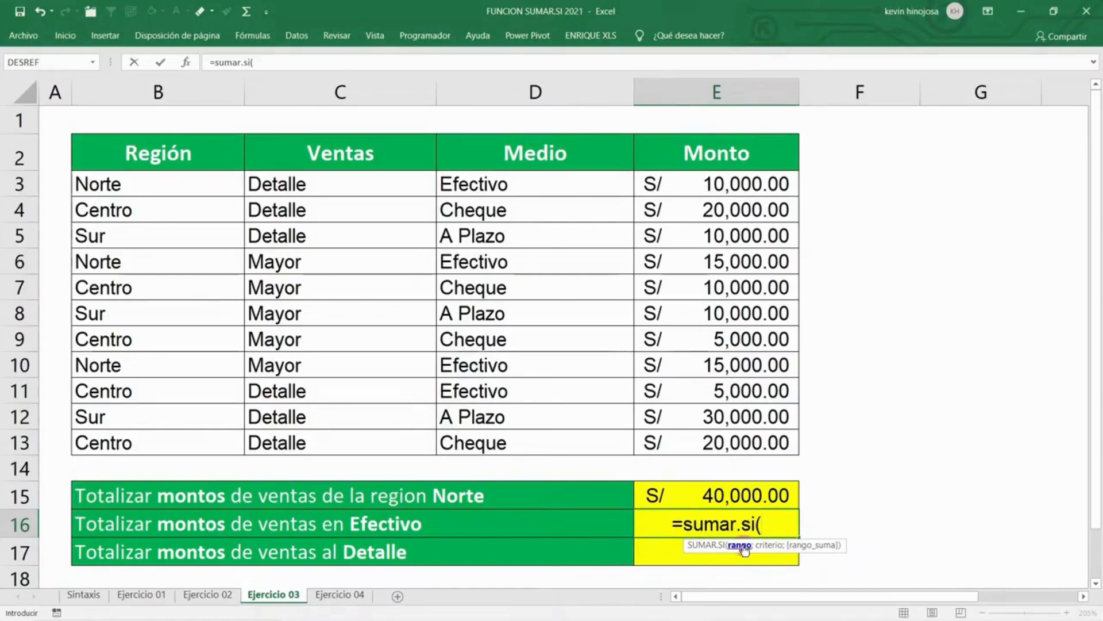
drag(550, 181, 539, 440)
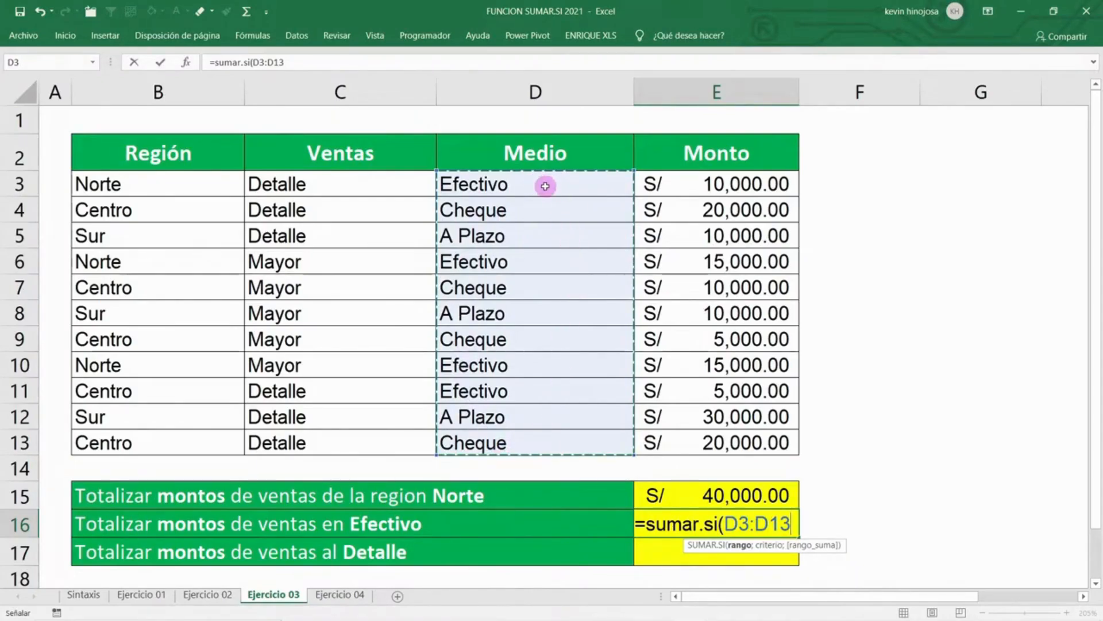
text(;)
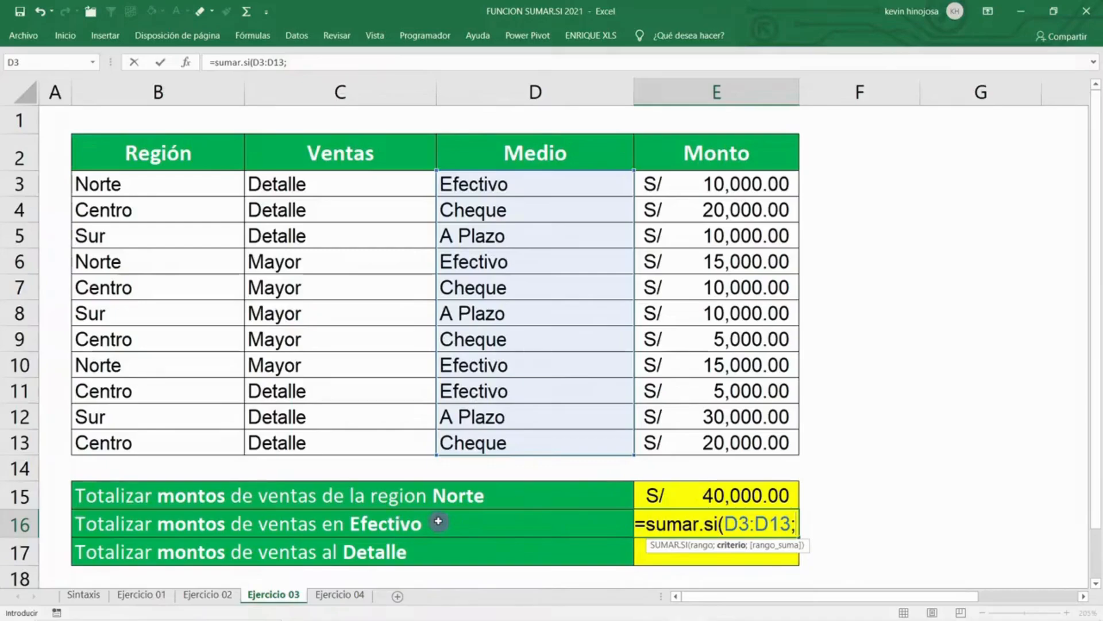
text(")
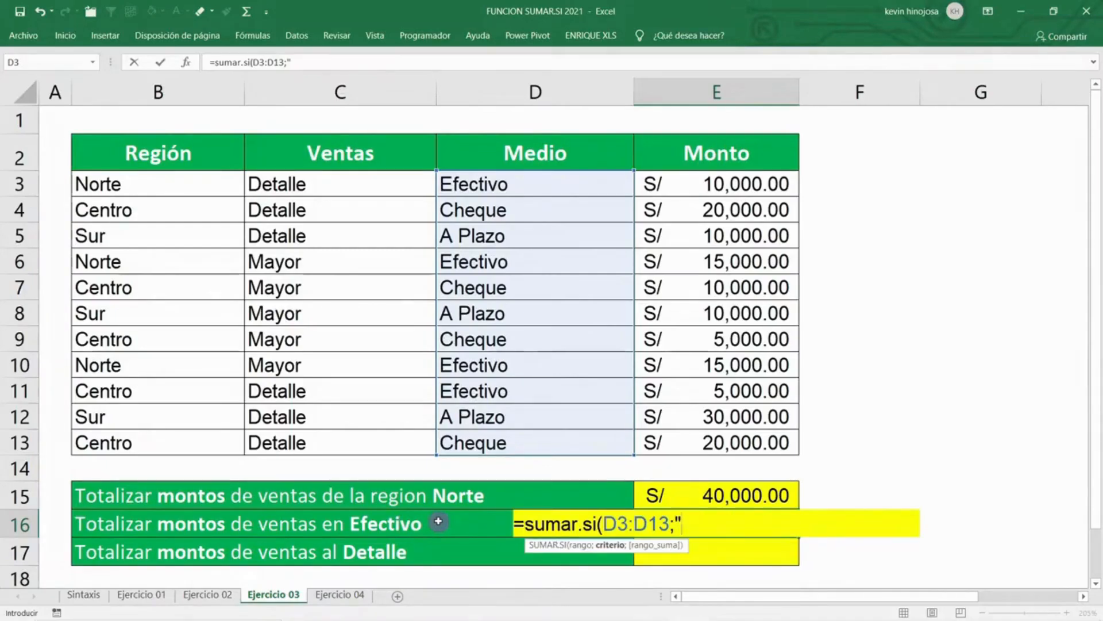
key(Caps_Lock)
text(E)
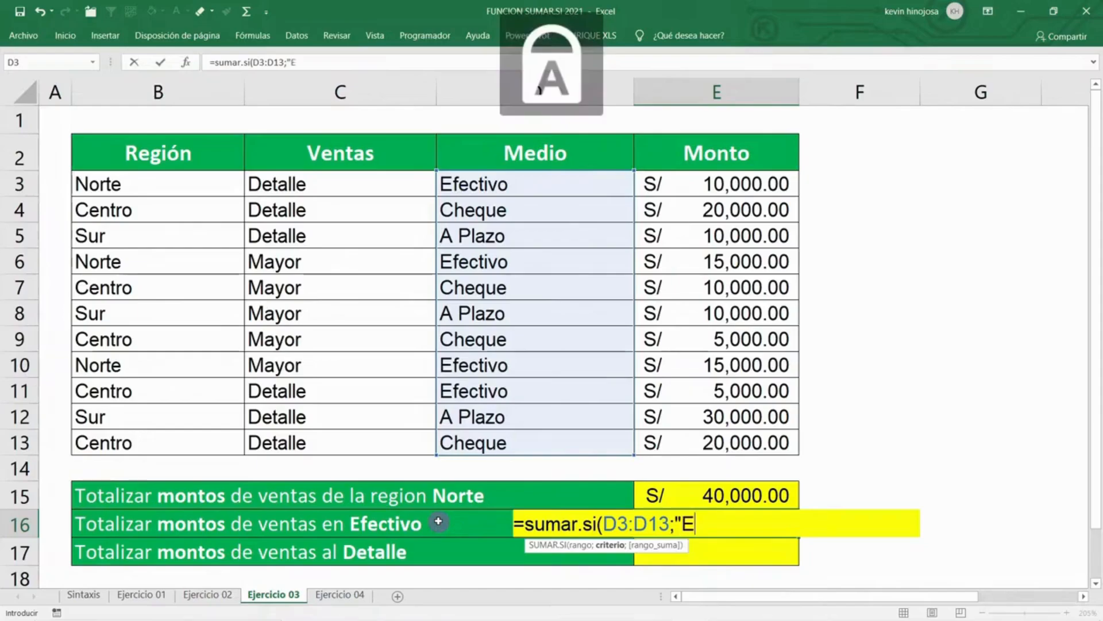
key(Caps_Lock)
text(fect)
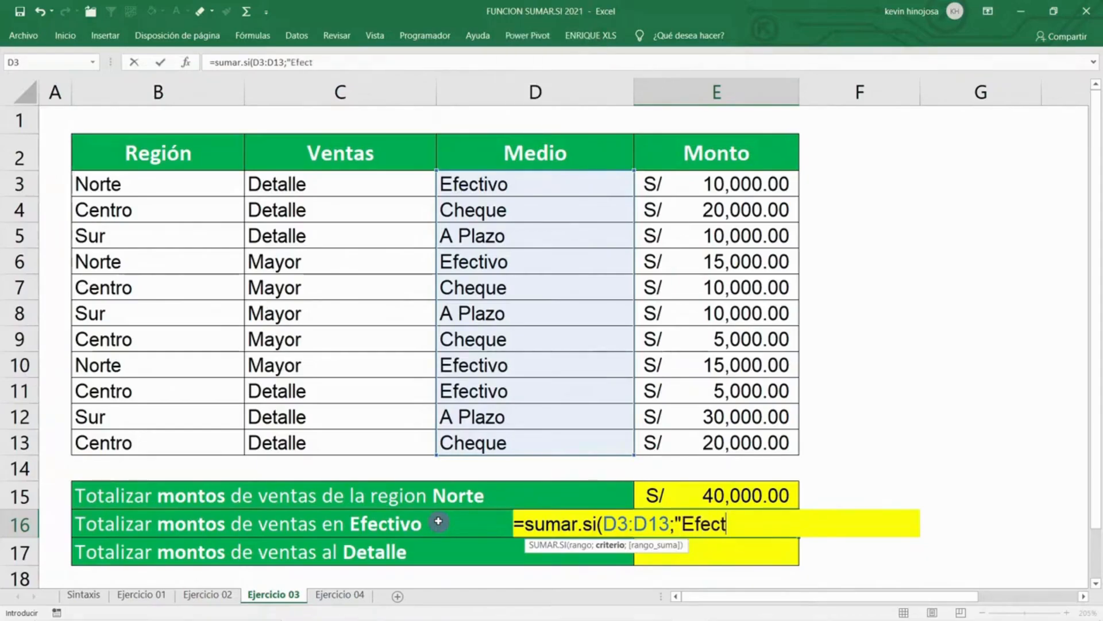
text(ivo")
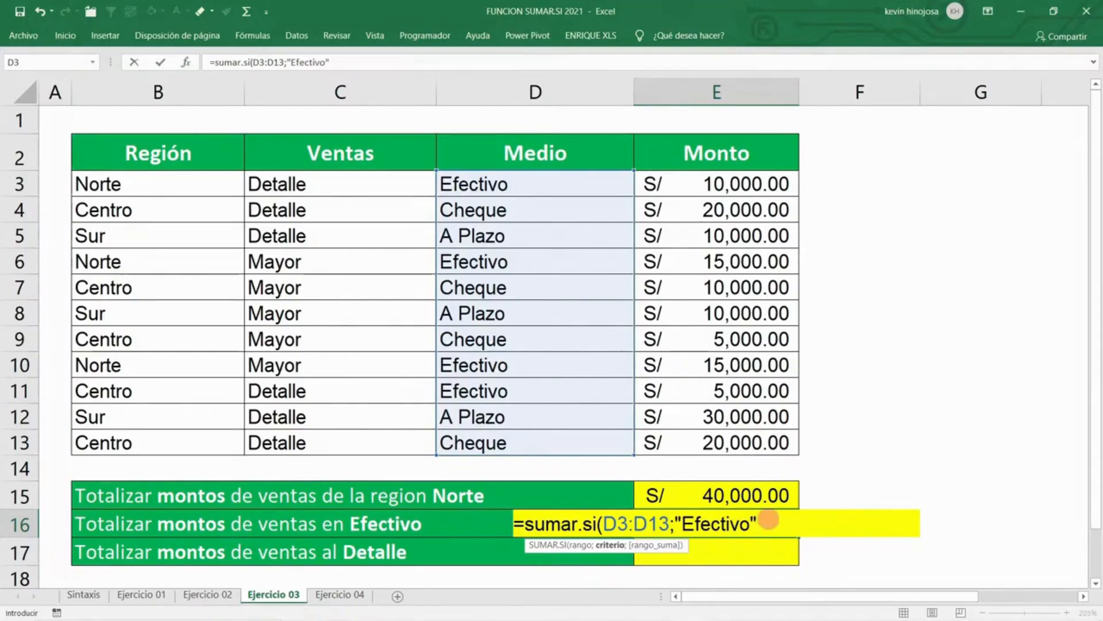
drag(760, 523, 667, 553)
key(Delete)
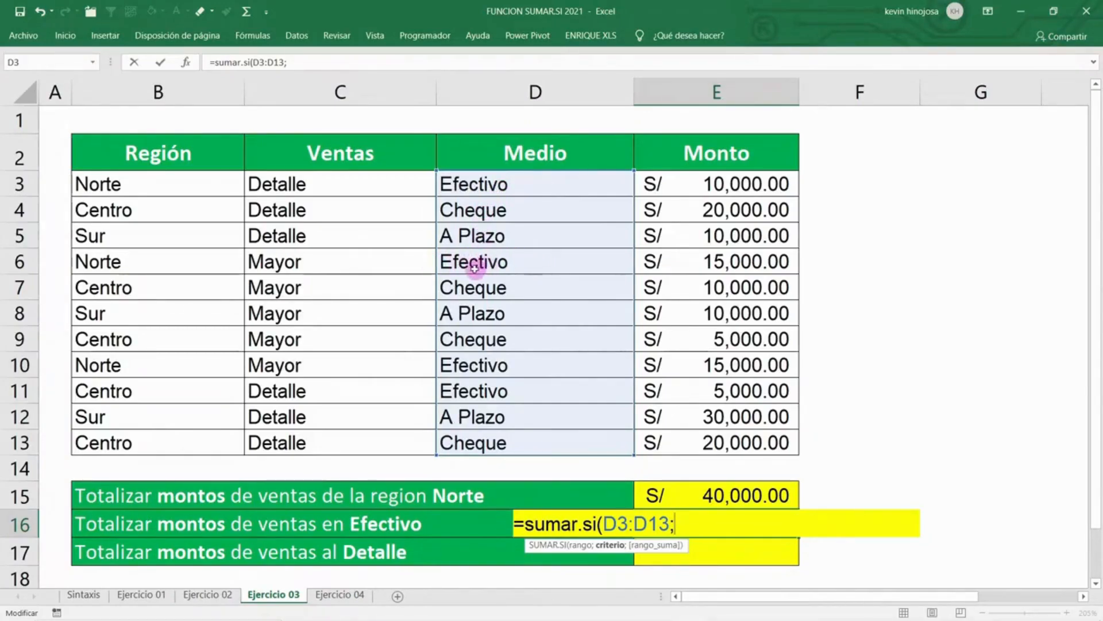
Complete the E16 formula with cell D6 as the criterion and the Monto cells E3:E13 as the sum range.
click(492, 261)
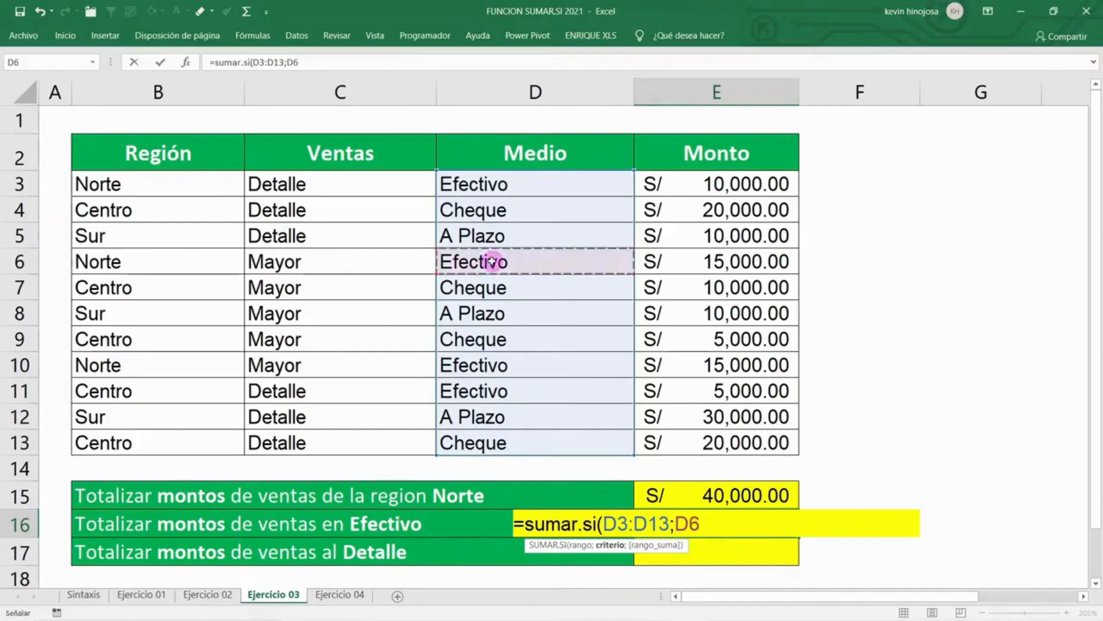
text(;)
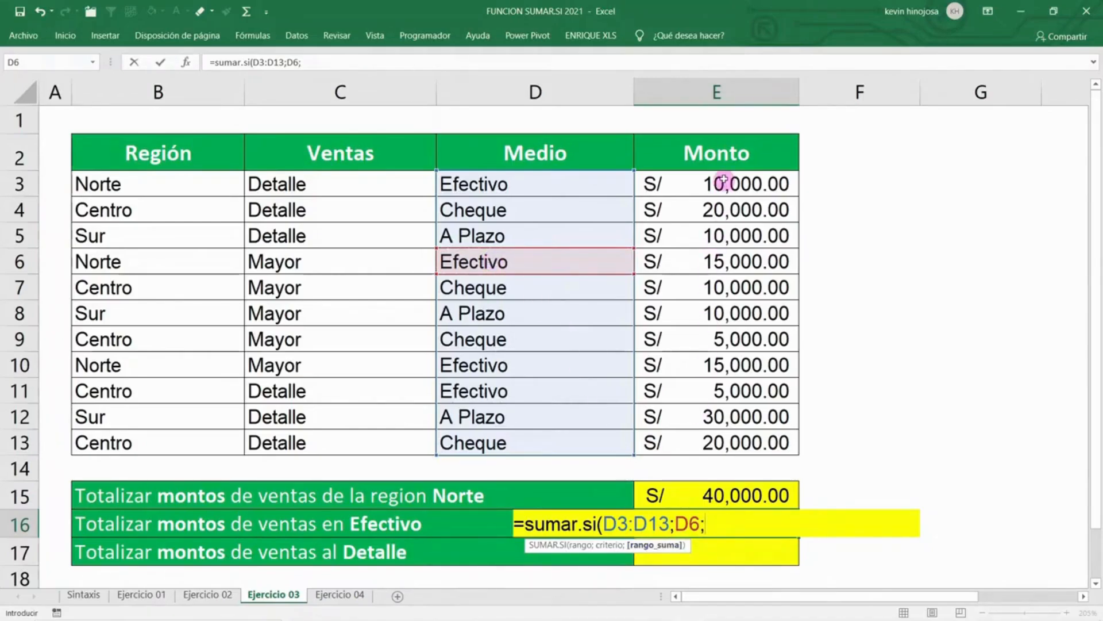
drag(723, 183, 742, 443)
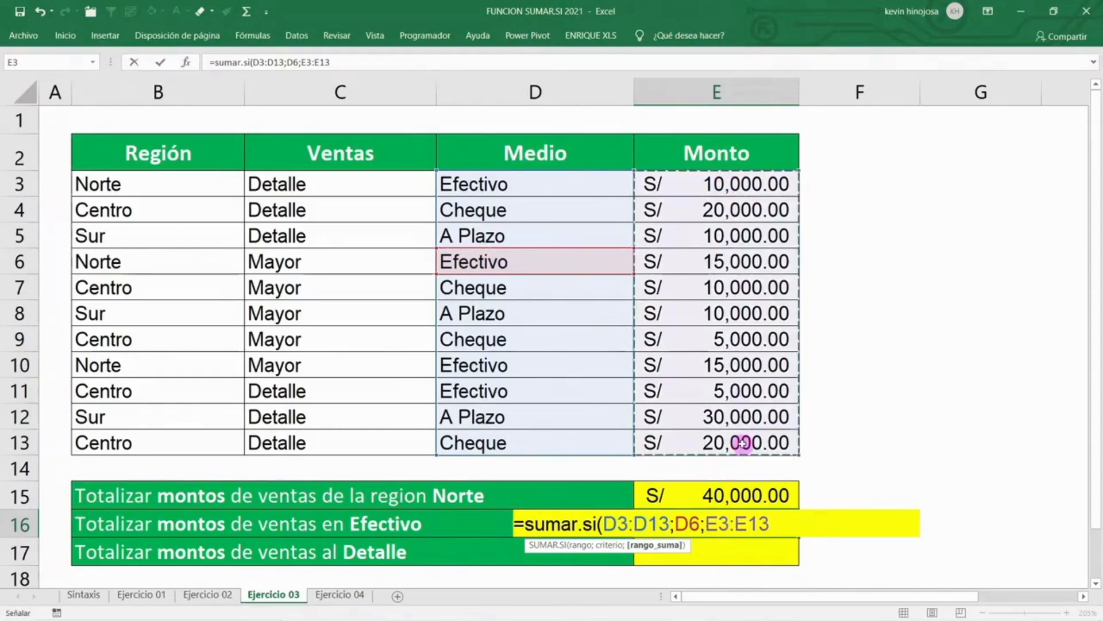
text())
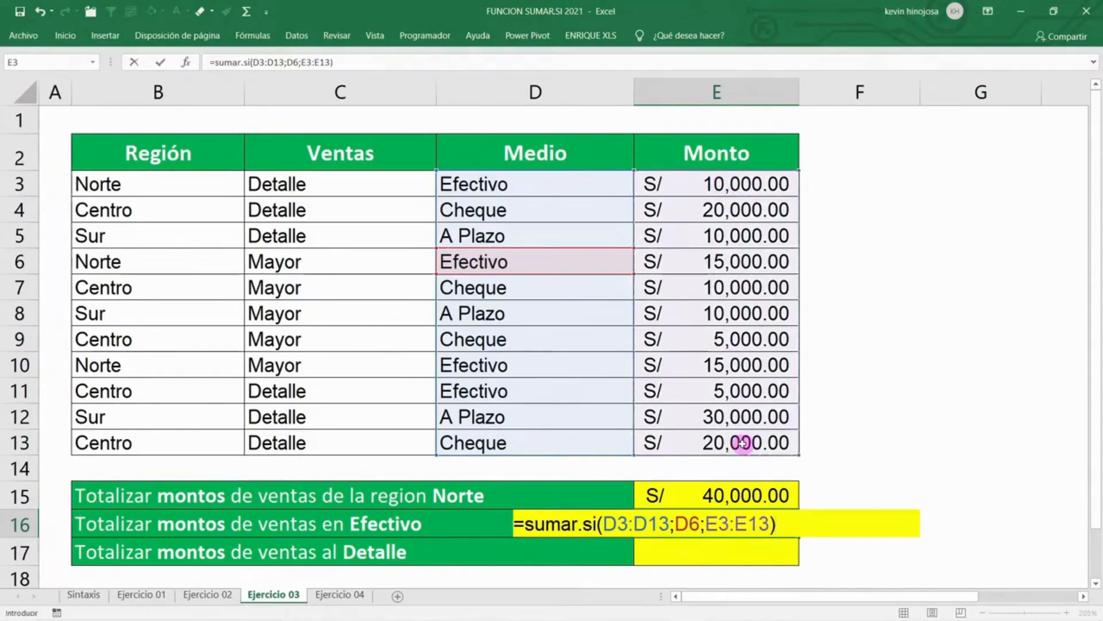
key(Return)
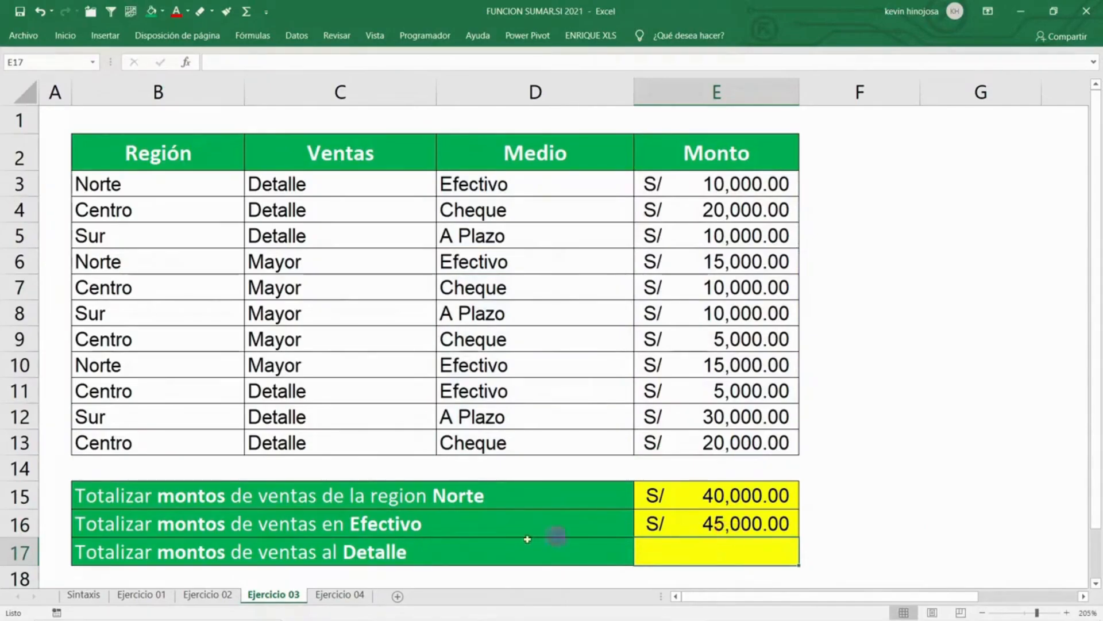
Start a SUMAR.SI formula in E17 for the Detalle total, with the Ventas cells C3:C13 as the criteria range.
click(19, 555)
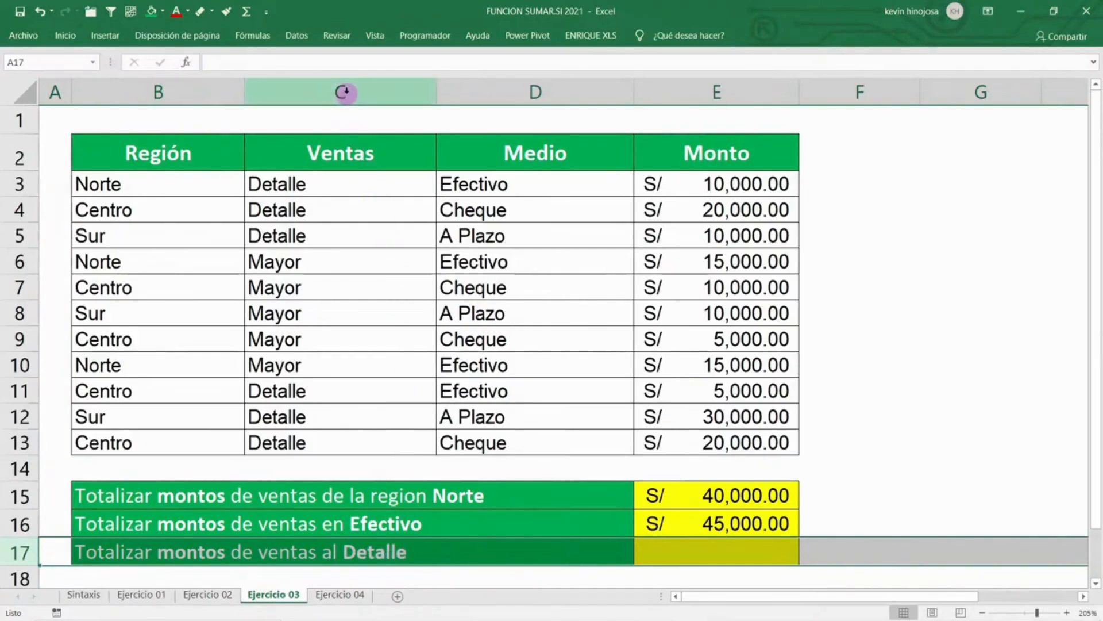
click(344, 92)
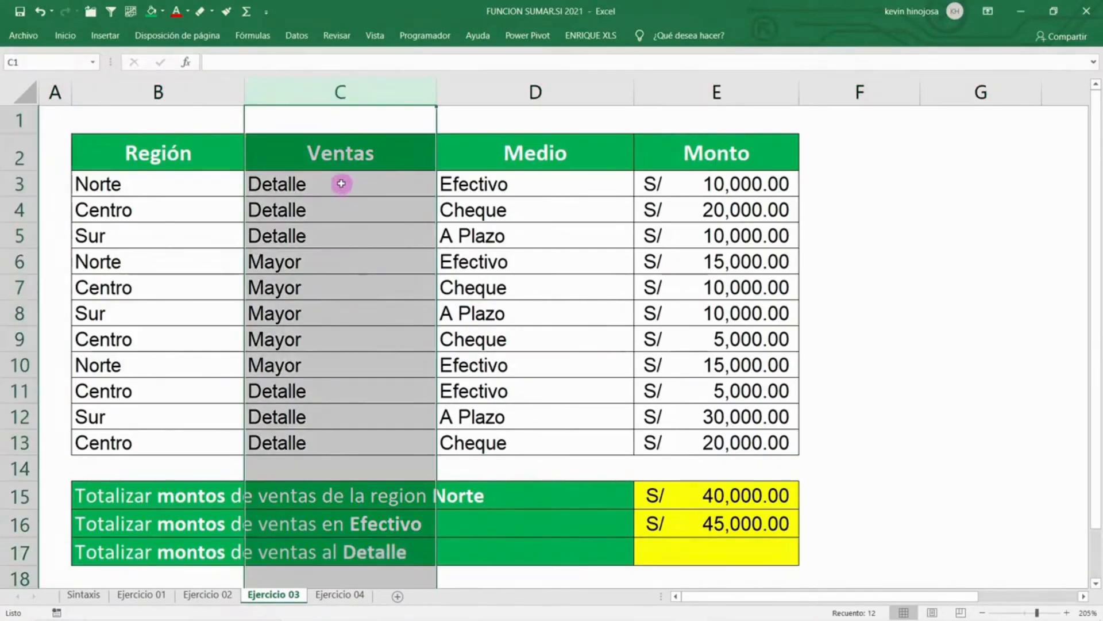
drag(341, 183, 352, 443)
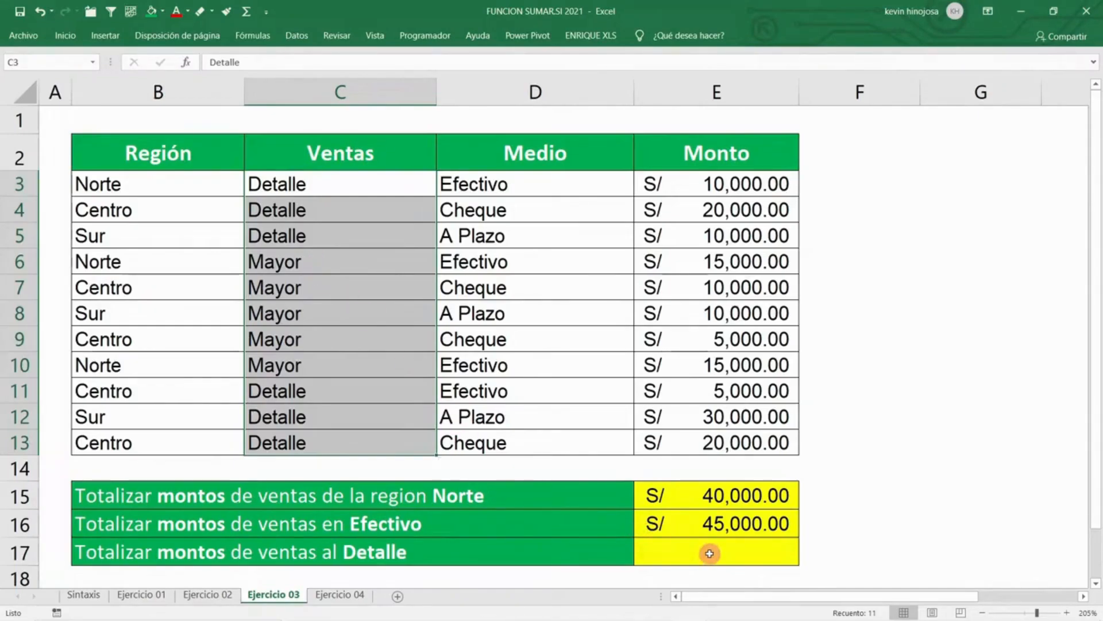
click(710, 554)
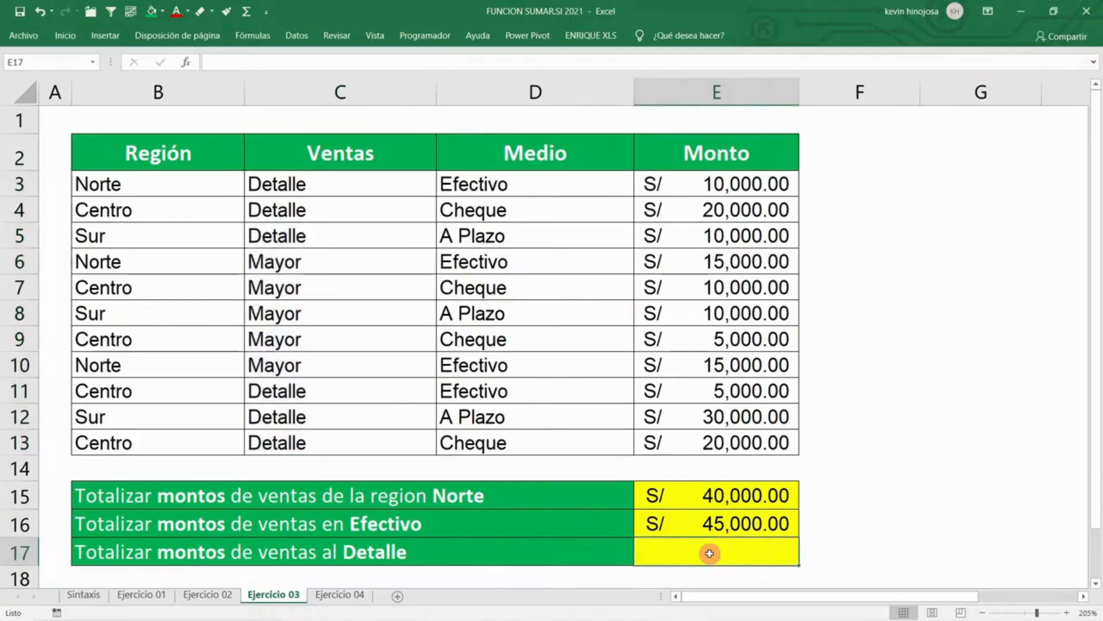
text(=su)
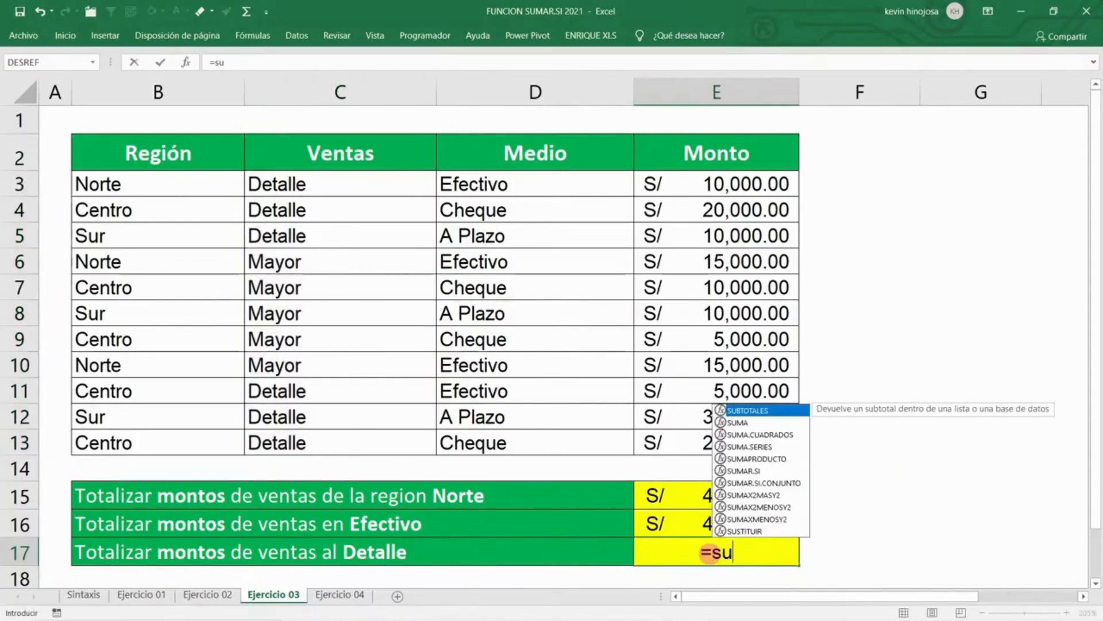
text(mar.si()
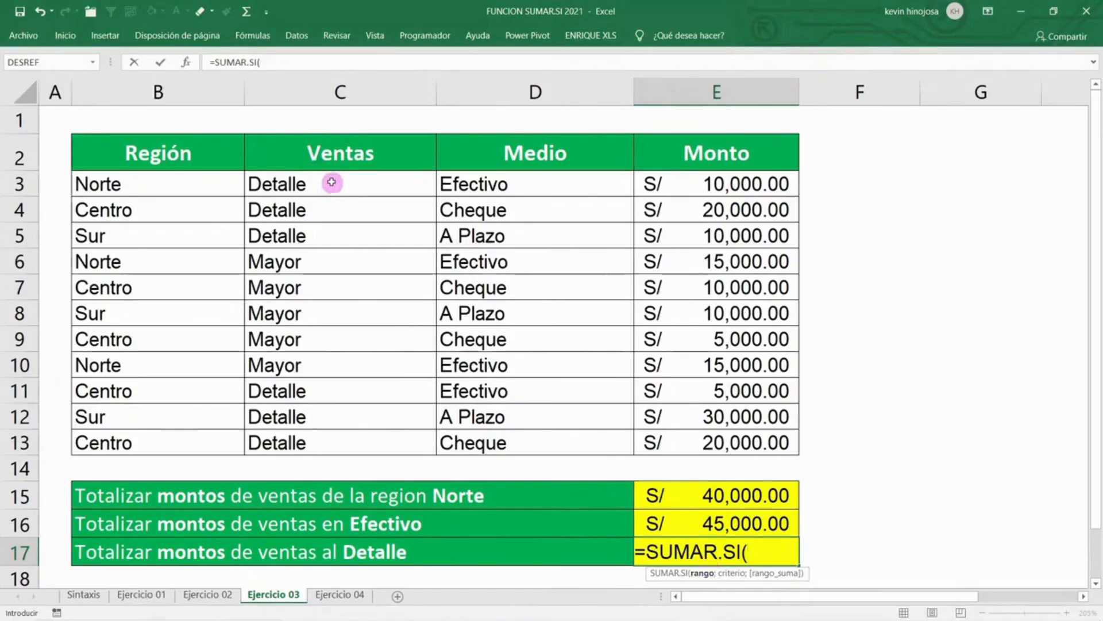
drag(332, 182, 350, 439)
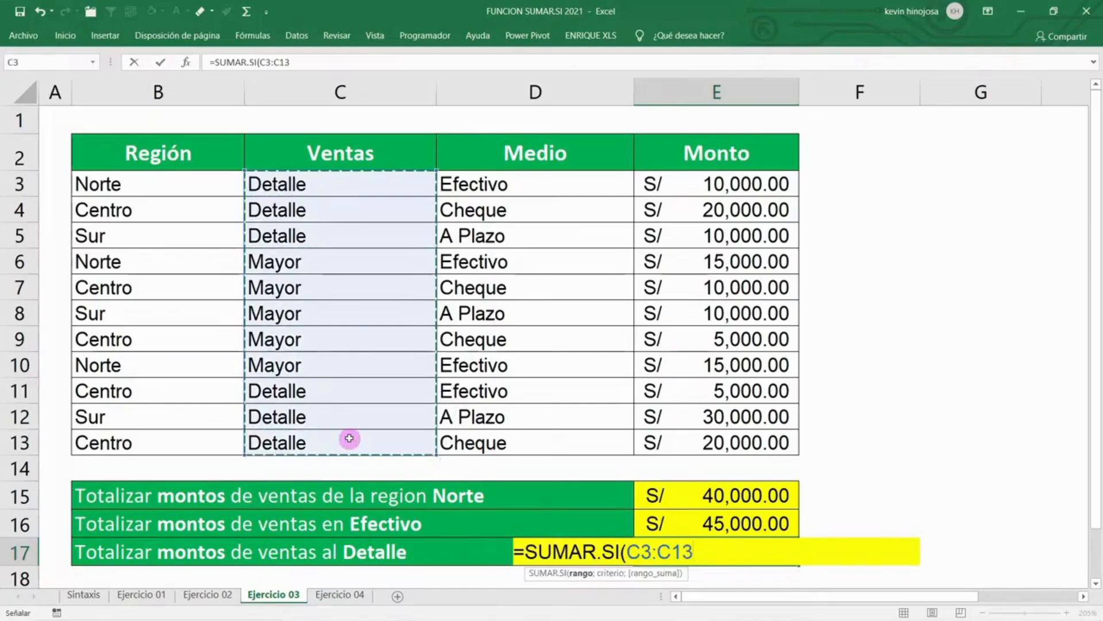
text(;)
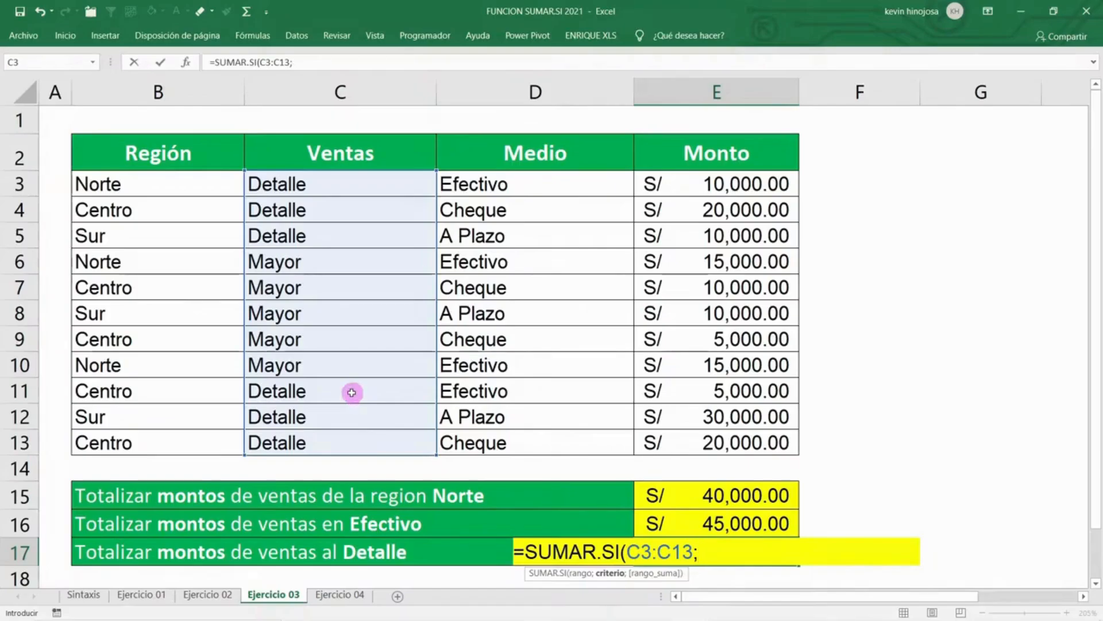
Complete the E17 formula with "Detalle" as the criterion and the Monto cells E3:E13 as the sum range.
key(Caps_Lock)
text(D)
key(Caps_Lock)
text(e)
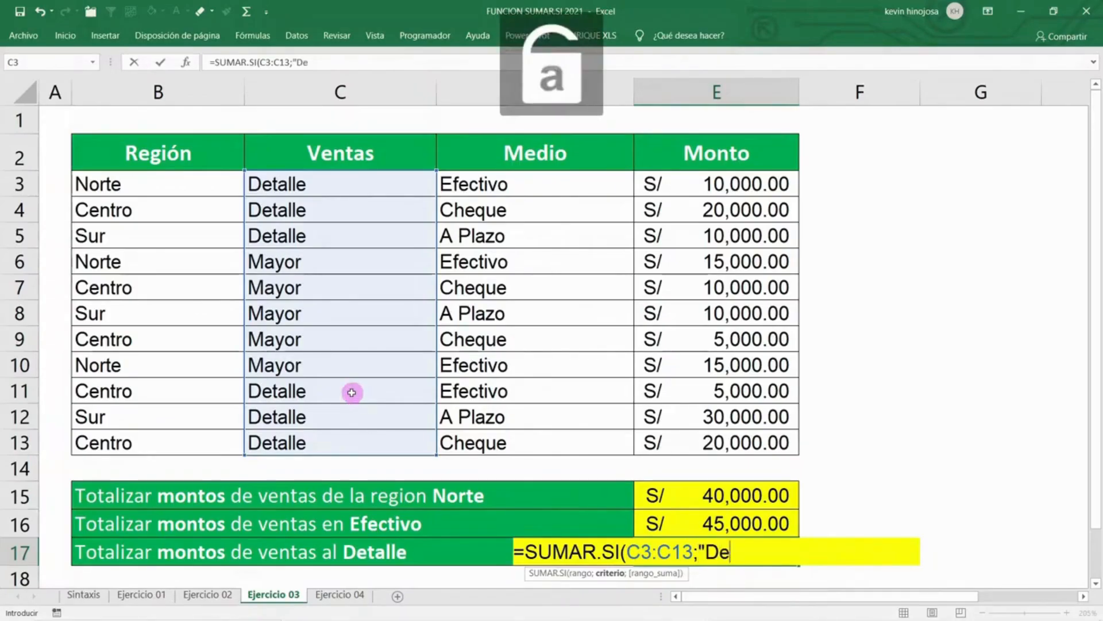
text(talle)
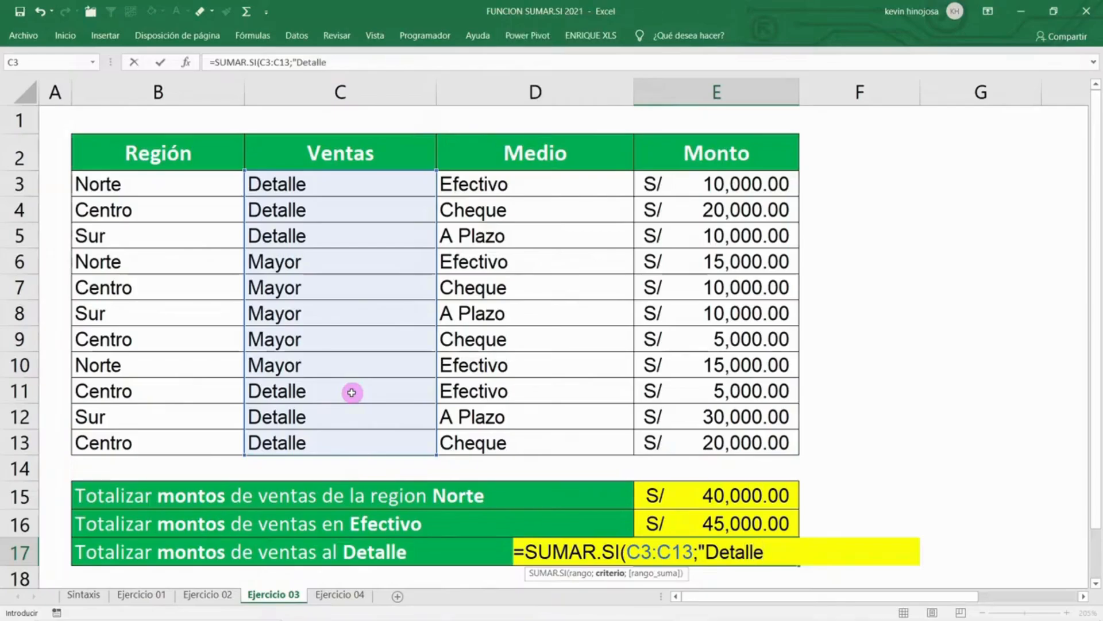
text(";)
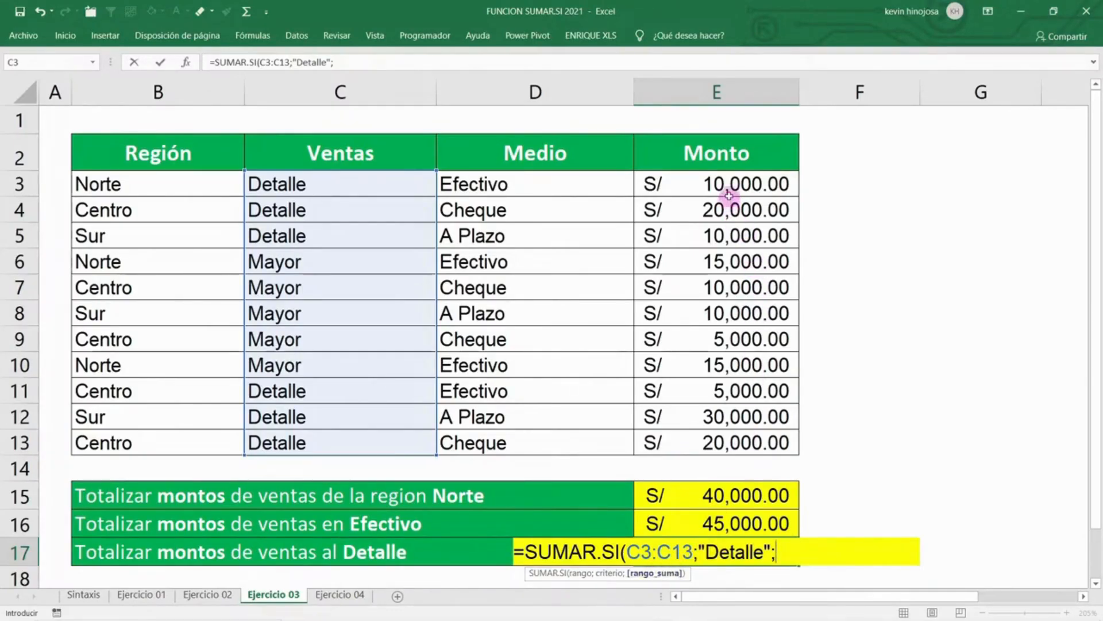
drag(731, 184, 744, 444)
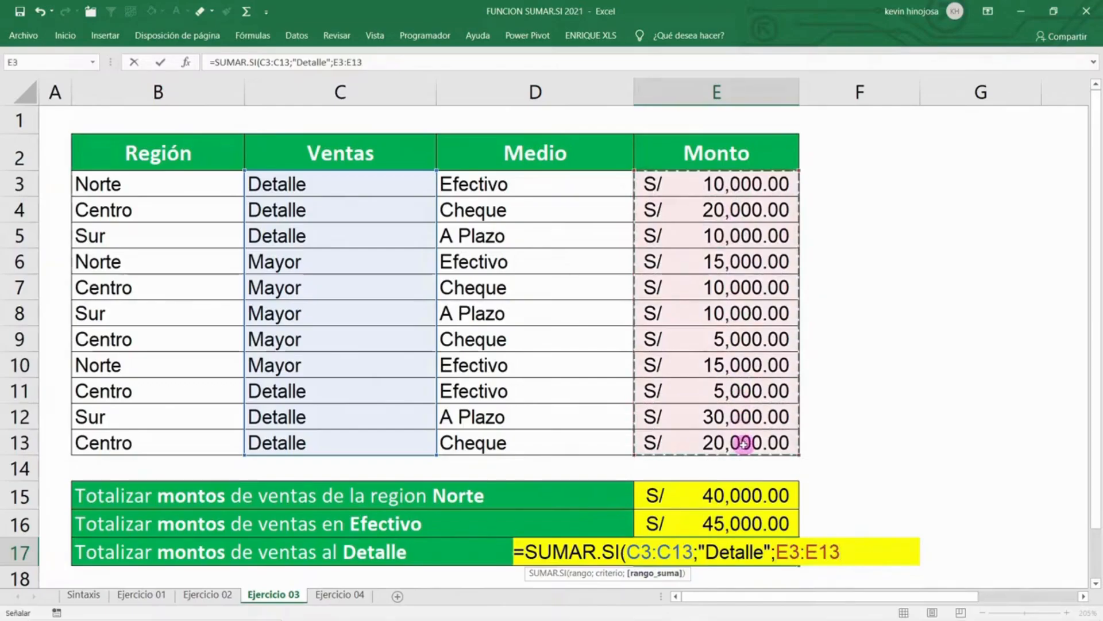
text())
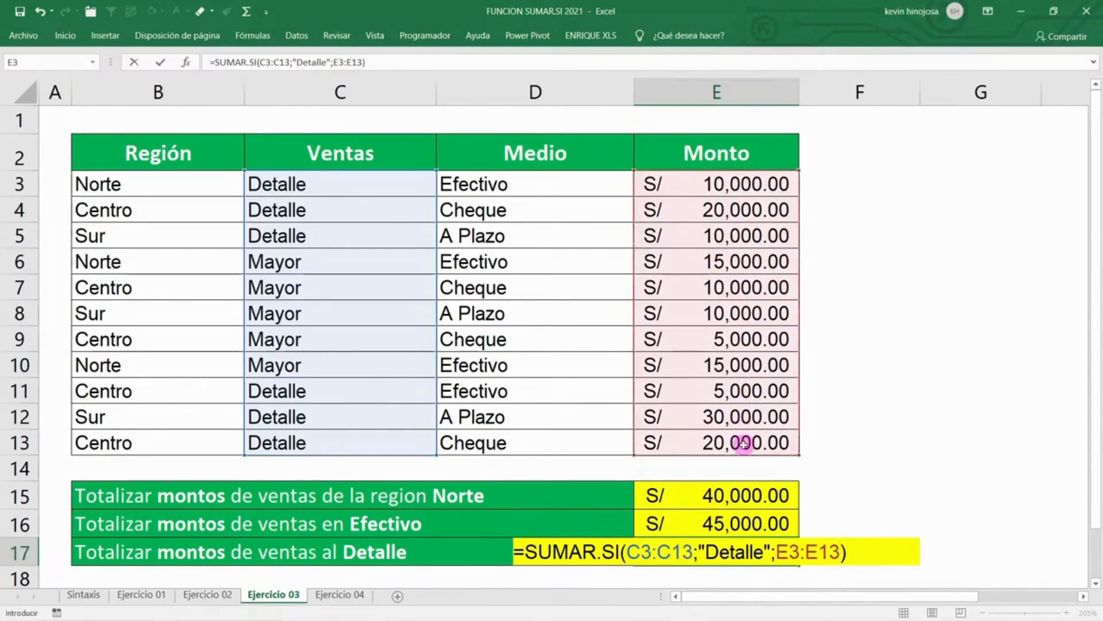
key(Return)
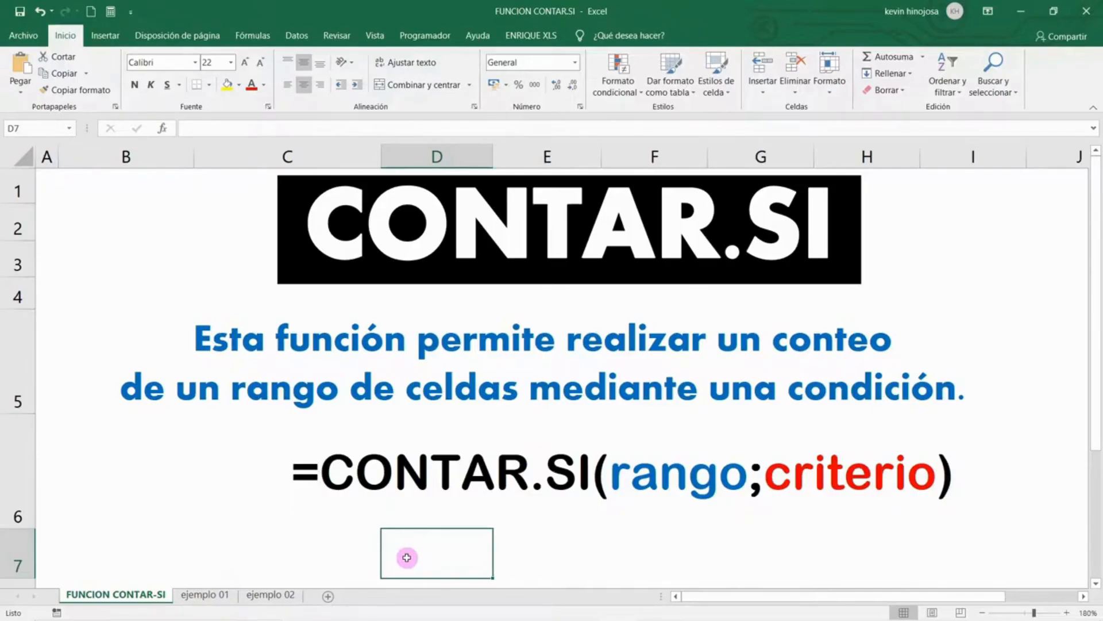
Open the ejemplo 01 sheet of the FUNCION CONTAR.SI workbook and examine its question boxes with yellow answer cells.
click(456, 492)
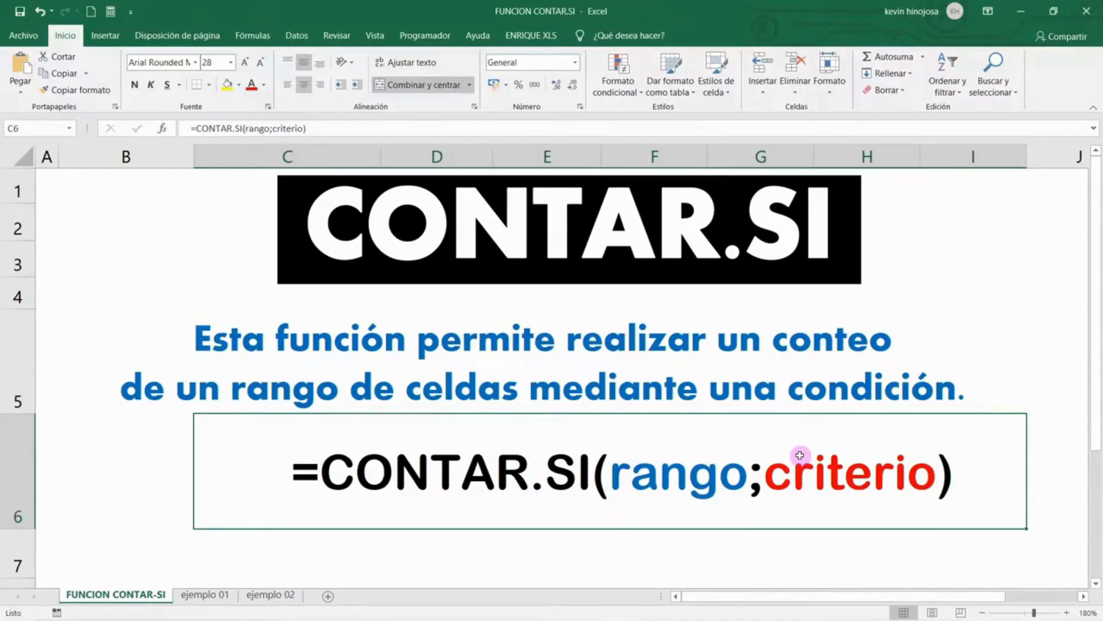
click(203, 597)
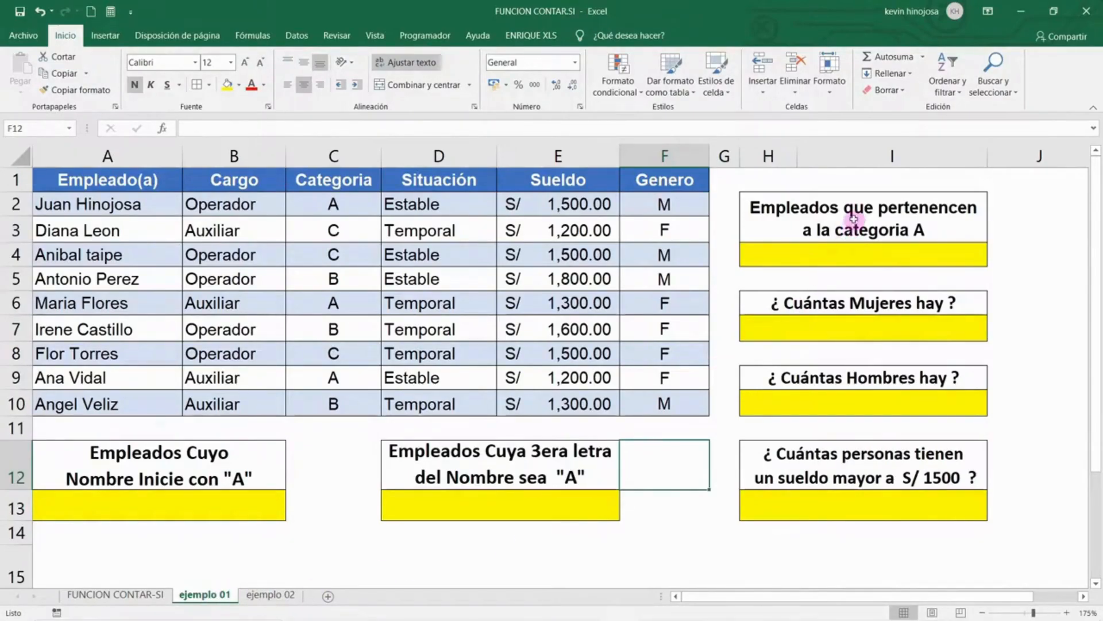
drag(852, 223, 858, 500)
drag(653, 458, 211, 508)
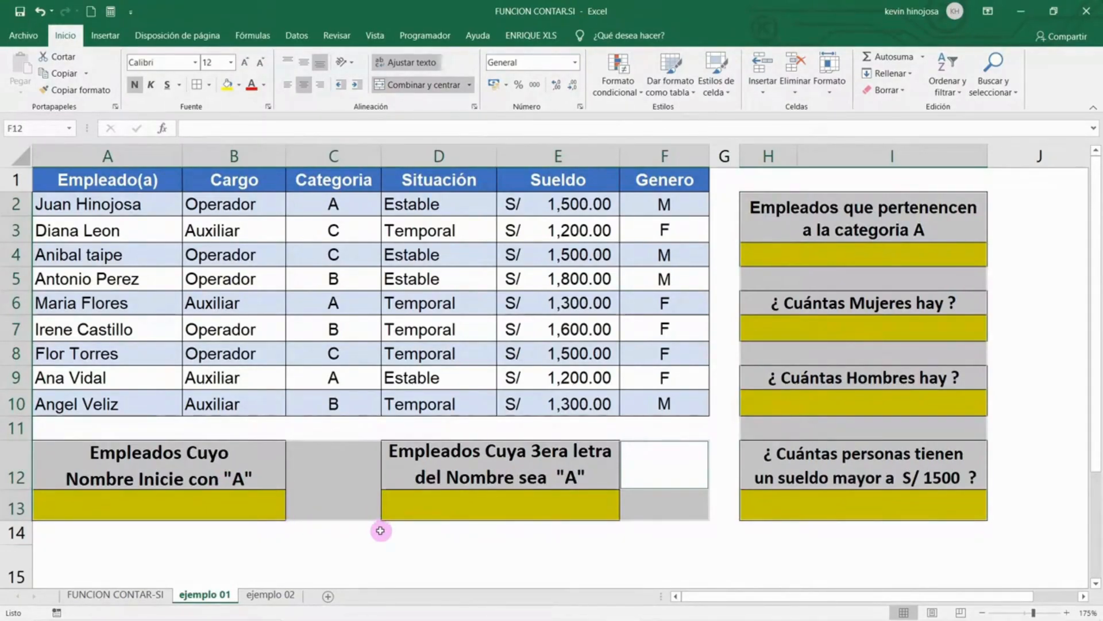
Examine the employee table A1:F10 column by column, from Empleado(a) to Genero.
drag(157, 178, 648, 397)
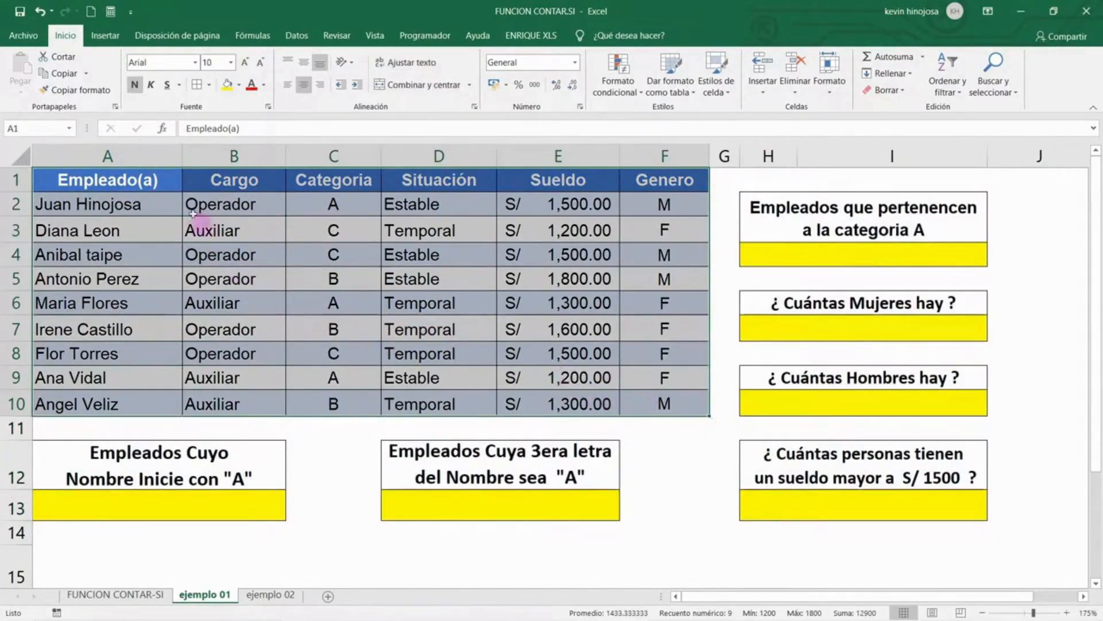
drag(154, 180, 141, 404)
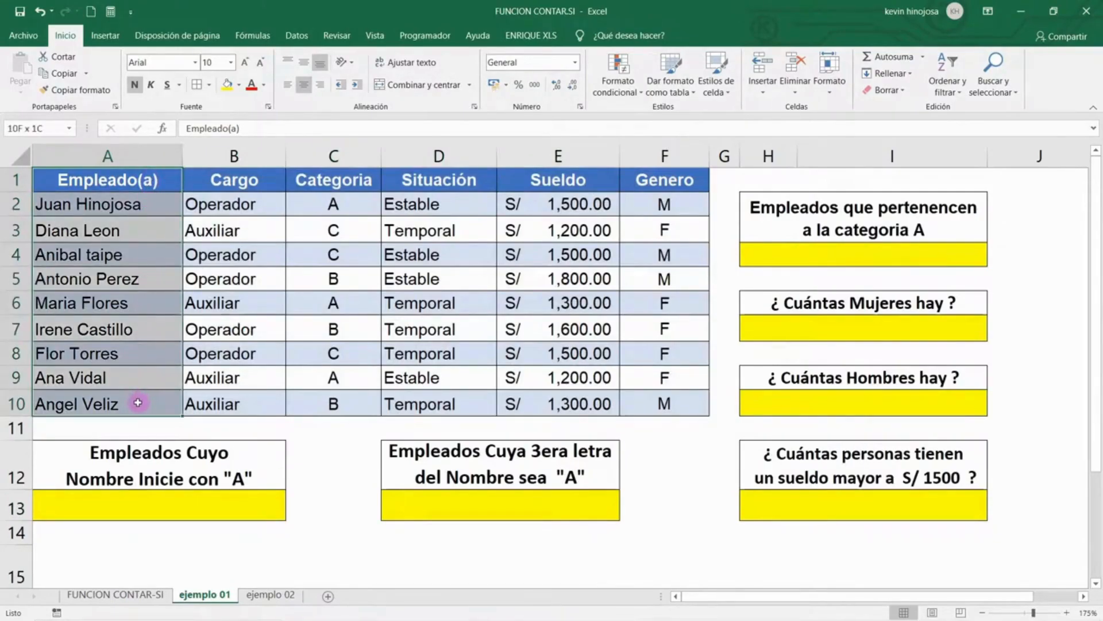
drag(253, 179, 275, 391)
drag(339, 180, 354, 407)
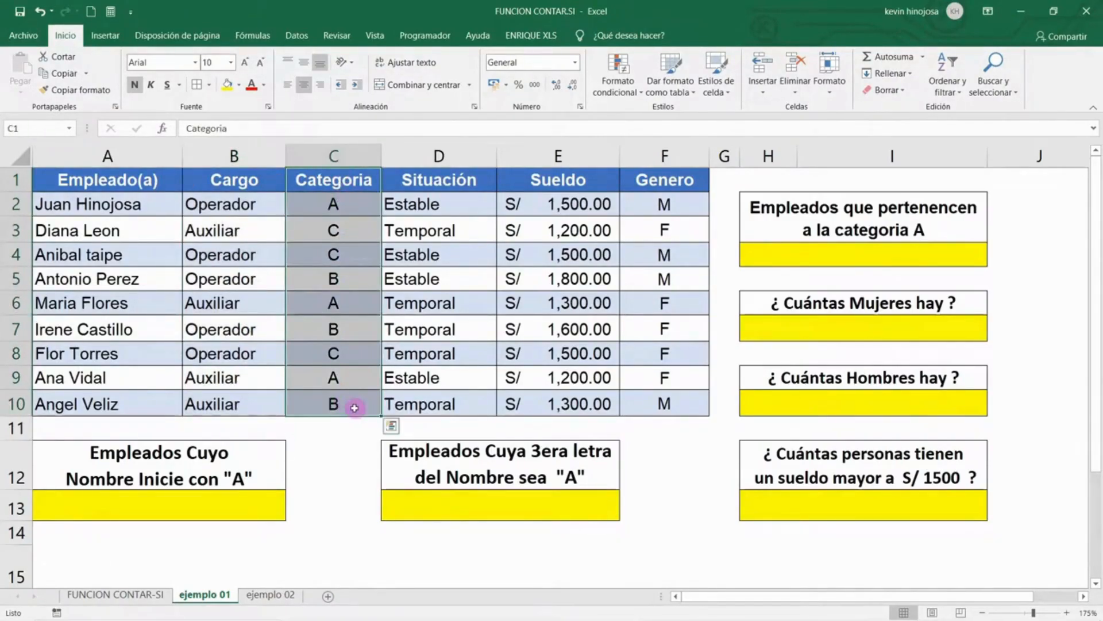
drag(454, 179, 444, 414)
drag(575, 183, 579, 405)
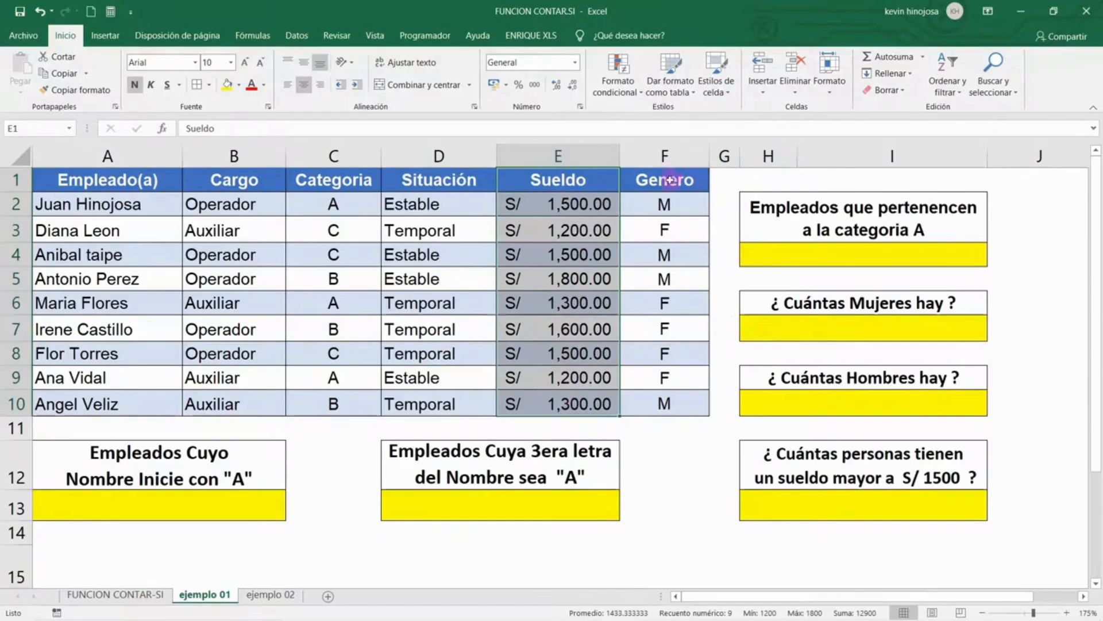
drag(670, 180, 663, 388)
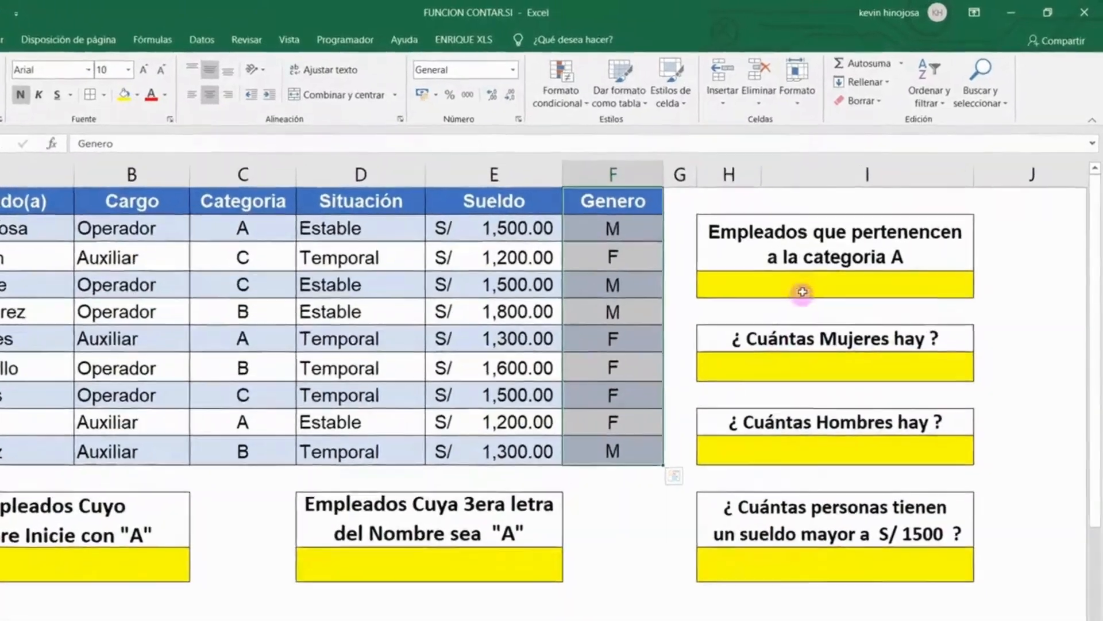
Compare the category A question with the Categoria column and mark its A cells C2, C6 and C9.
click(840, 221)
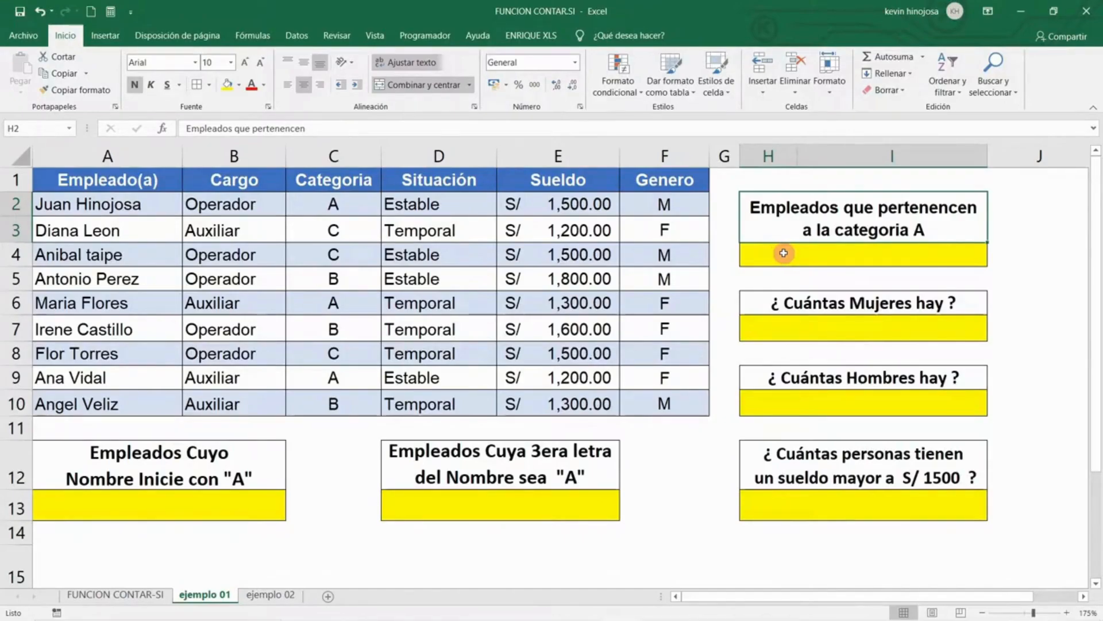
click(357, 214)
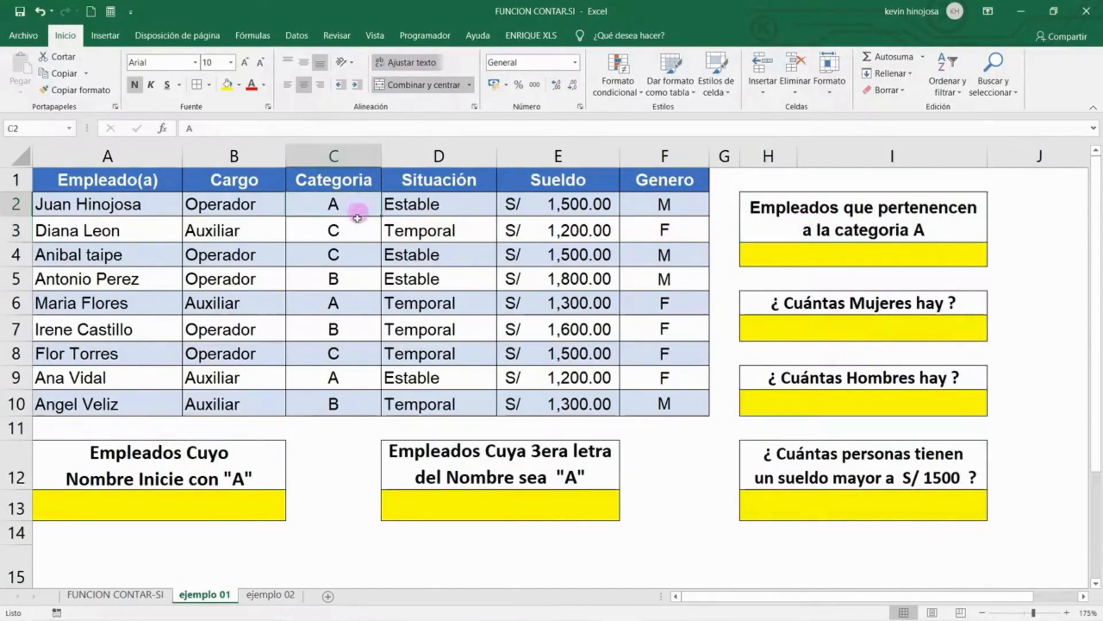
drag(357, 217, 370, 401)
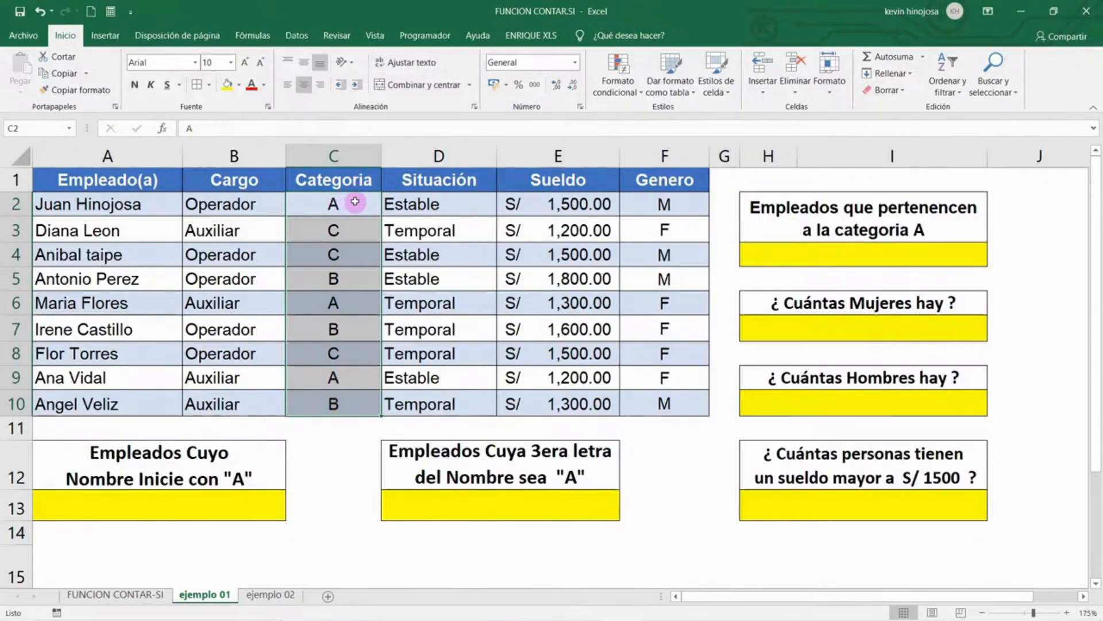
click(355, 201)
ctrl+click(332, 303)
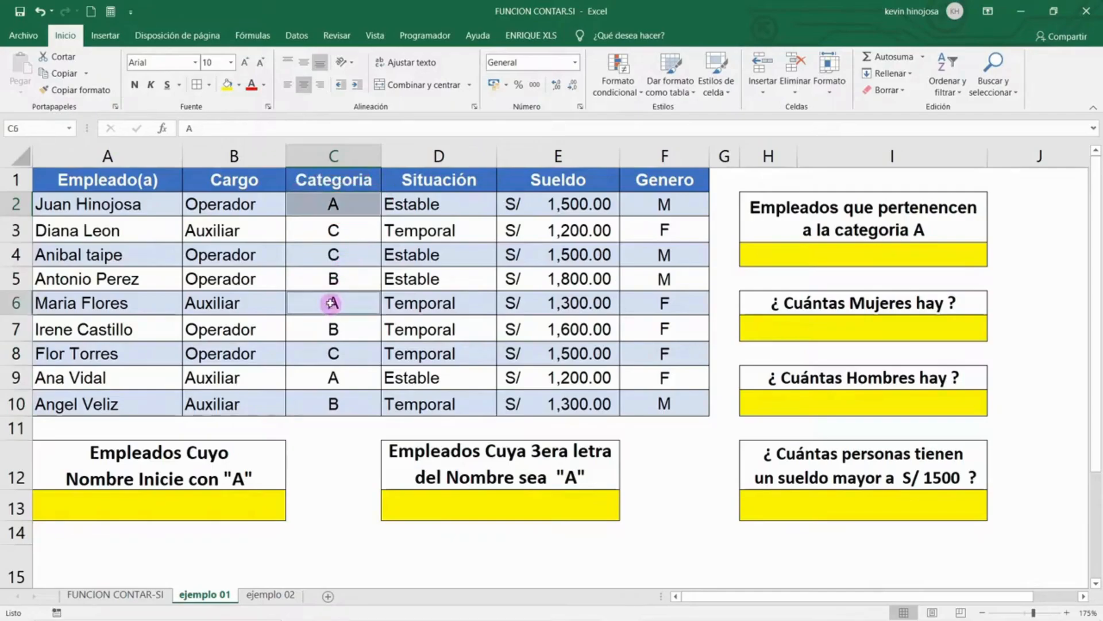
ctrl+click(354, 377)
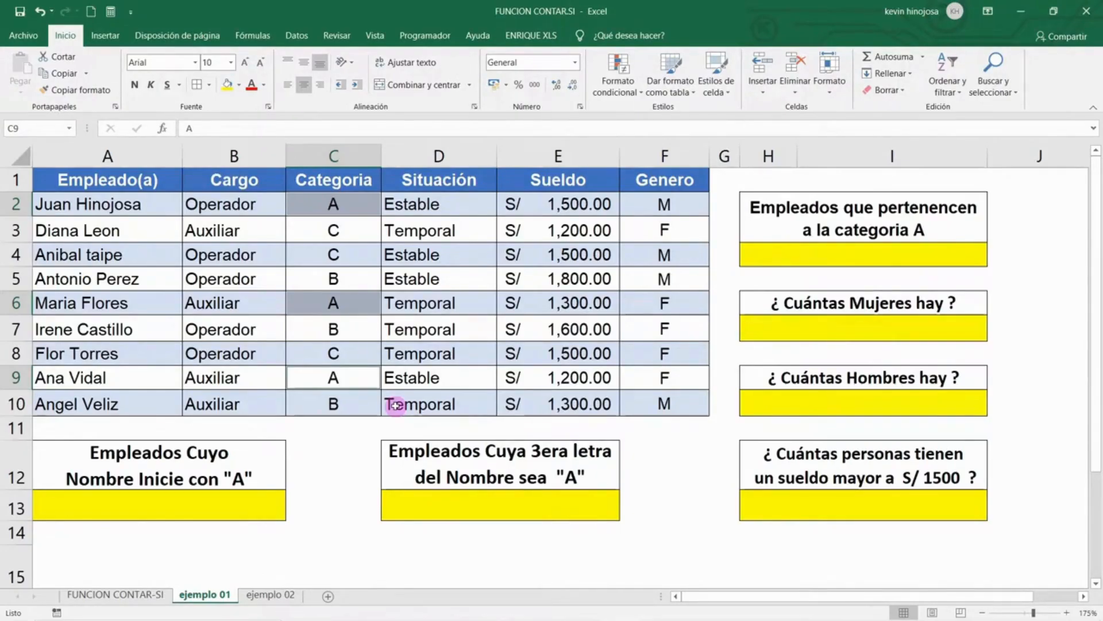
Count the category A employees in H4 with the formula =CONTAR.SI(C2:C10;"A").
click(771, 255)
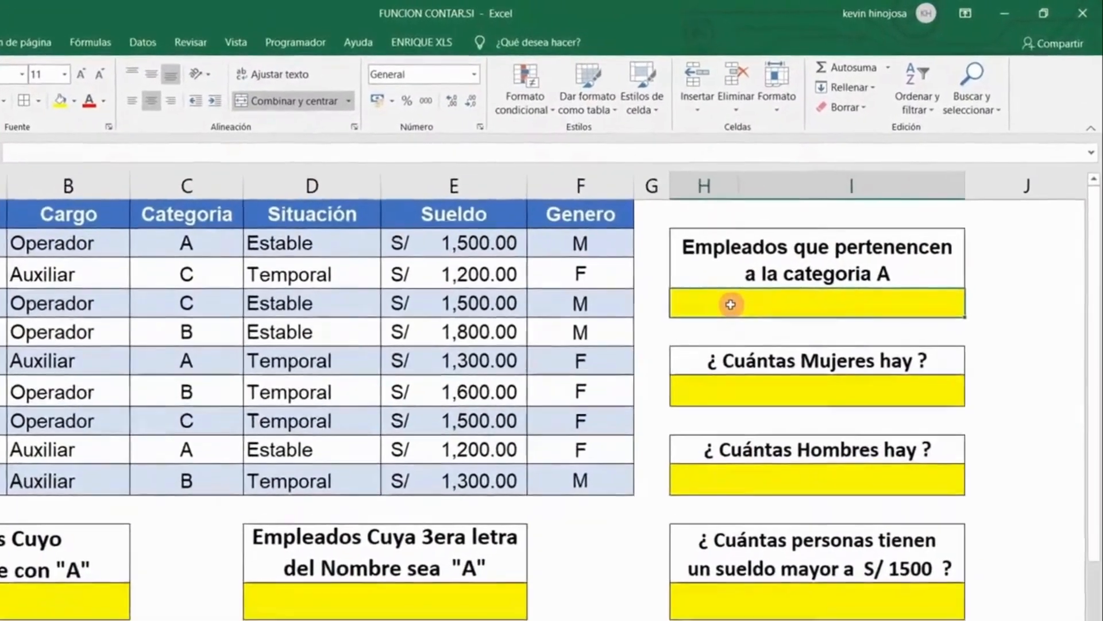
double_click(792, 257)
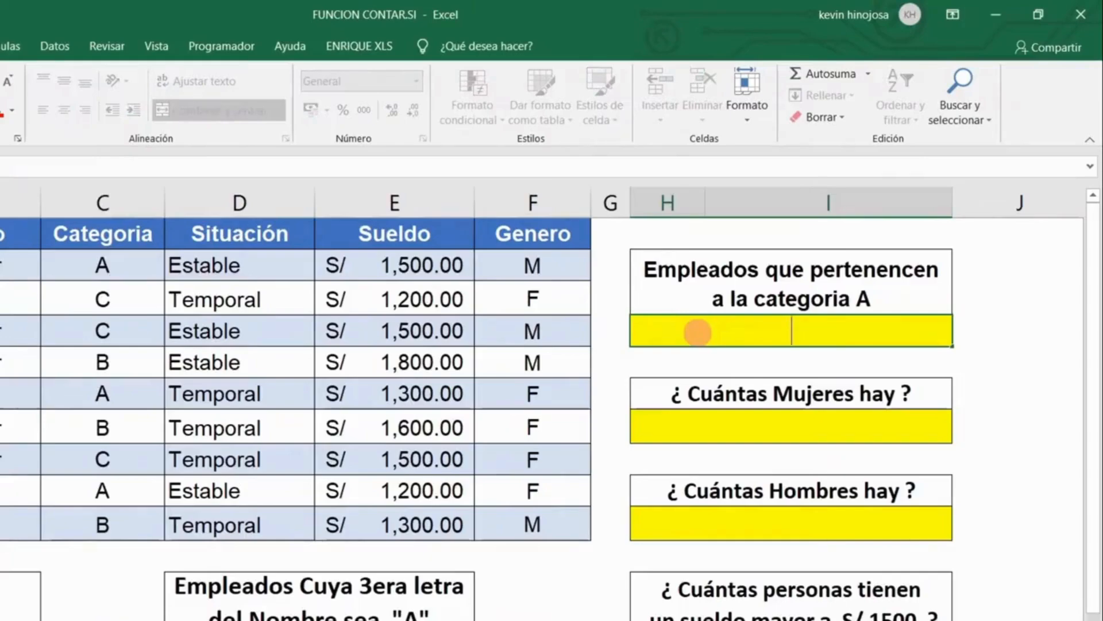
text(=)
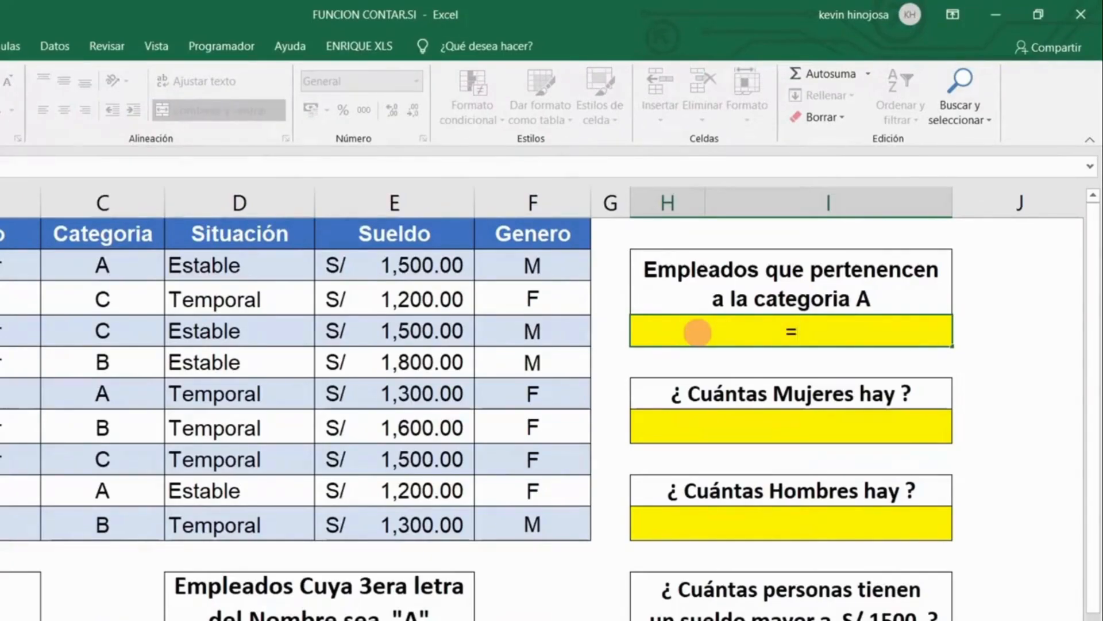
text(CON)
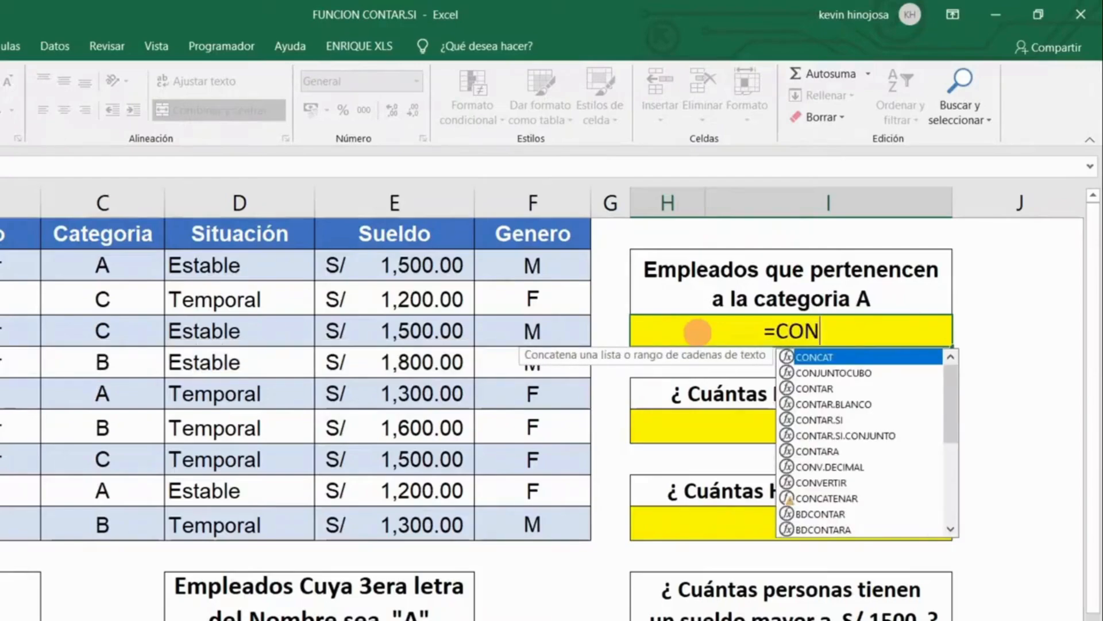
text(TAR.)
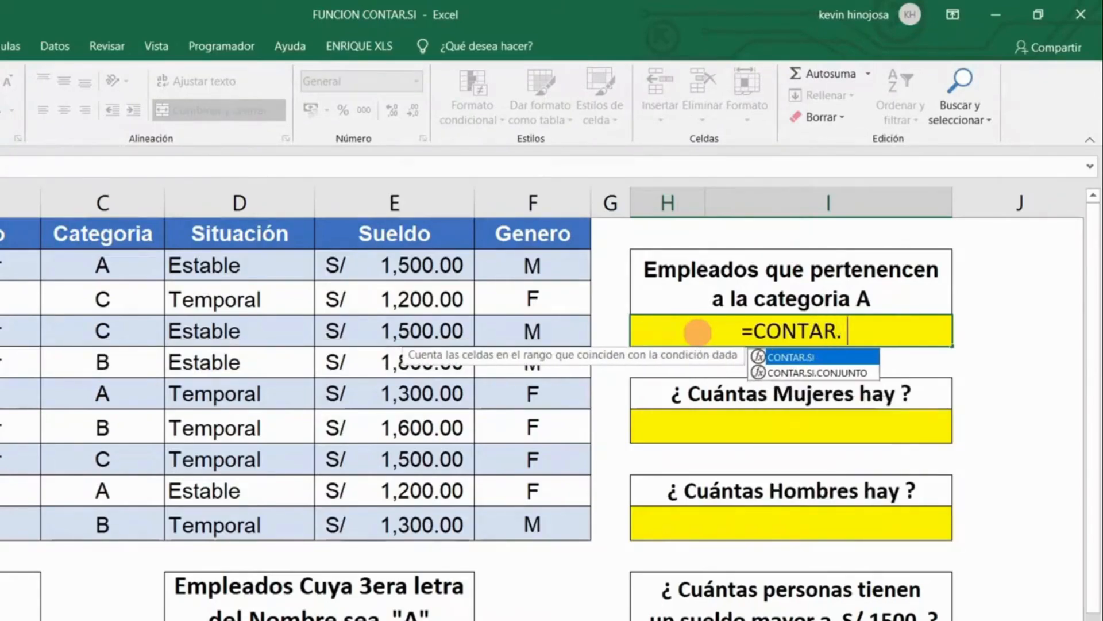
text(SI()
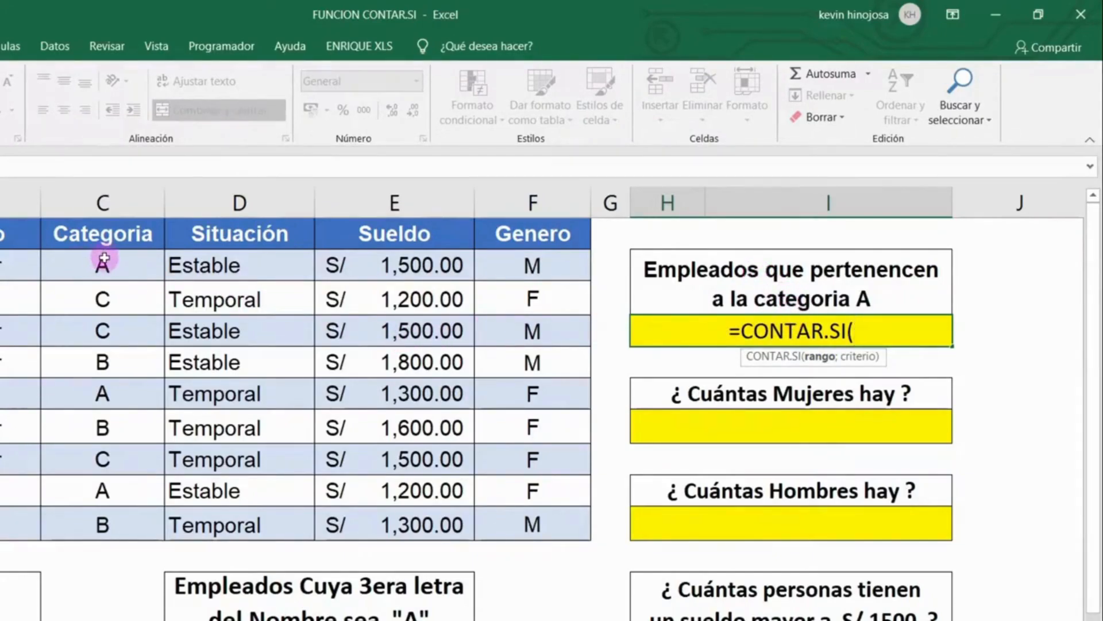
drag(100, 255, 105, 522)
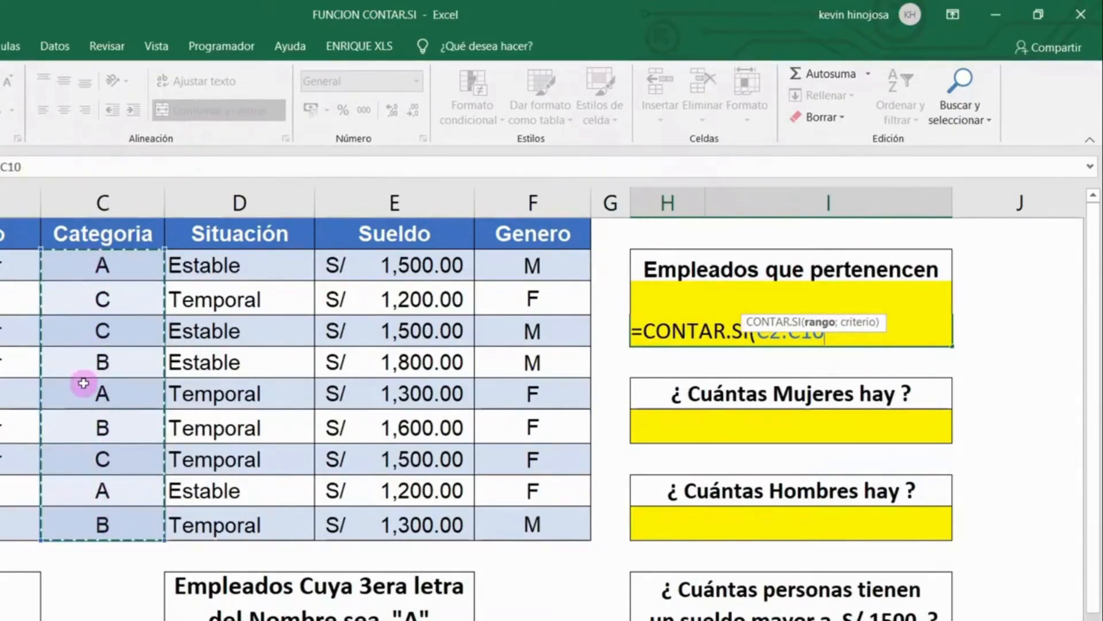
text(;)
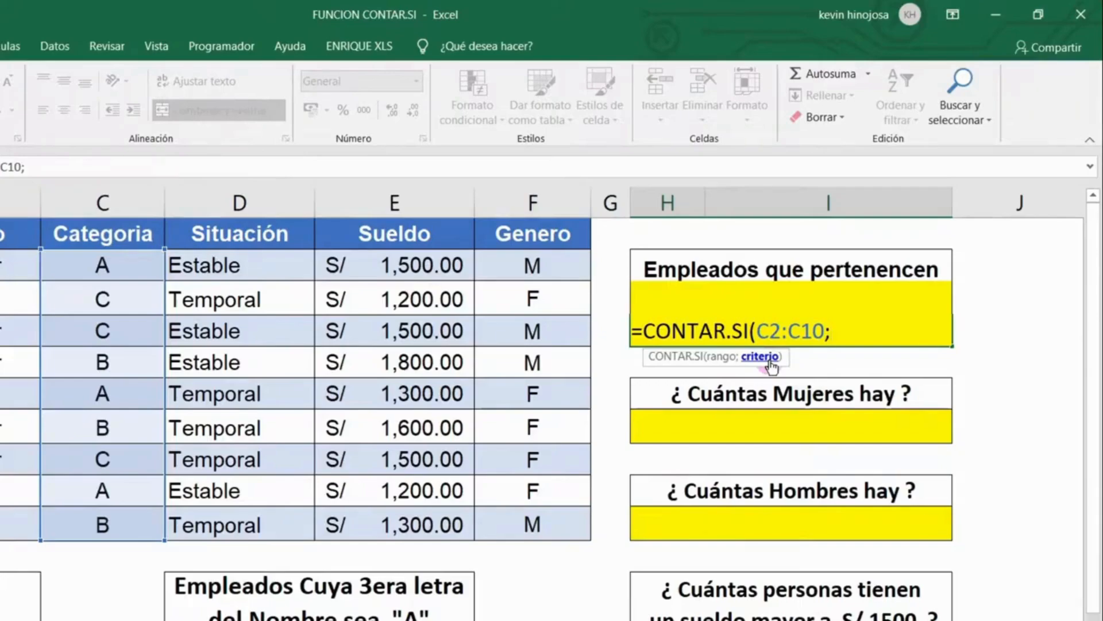
text("A"))
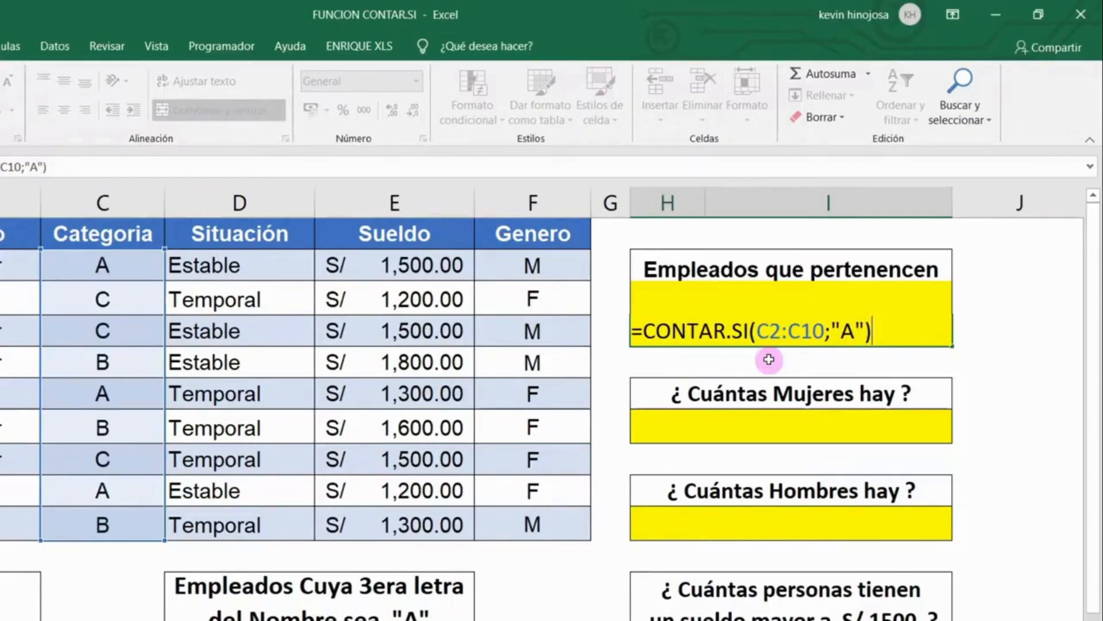
key(Return)
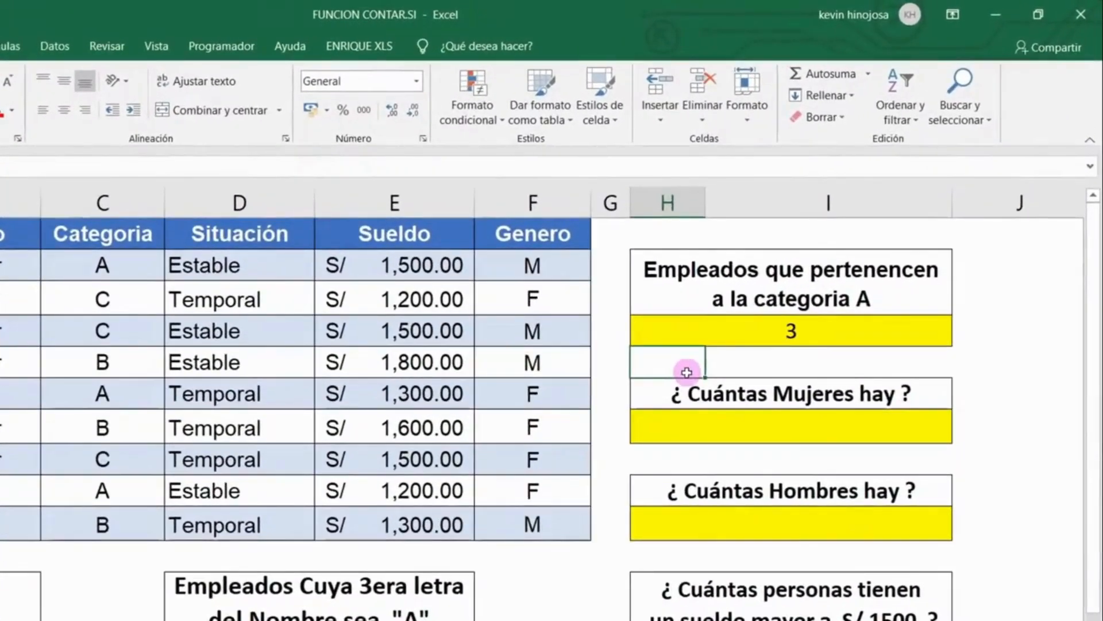
Count the women in H7 with the formula =CONTAR.SI(F2:F10;"F").
click(690, 393)
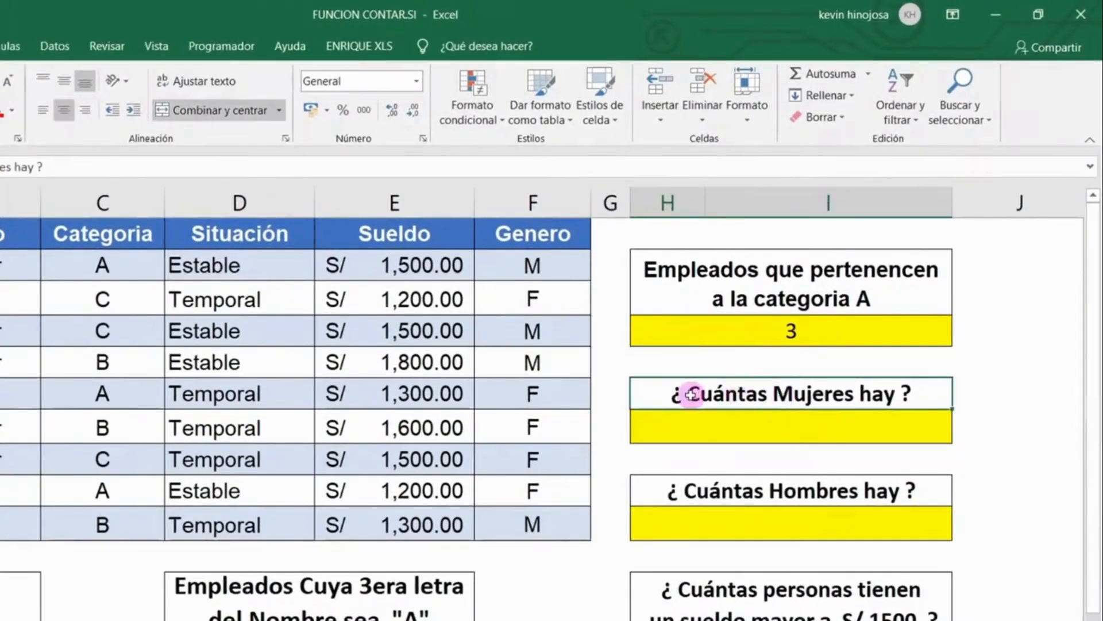
click(682, 427)
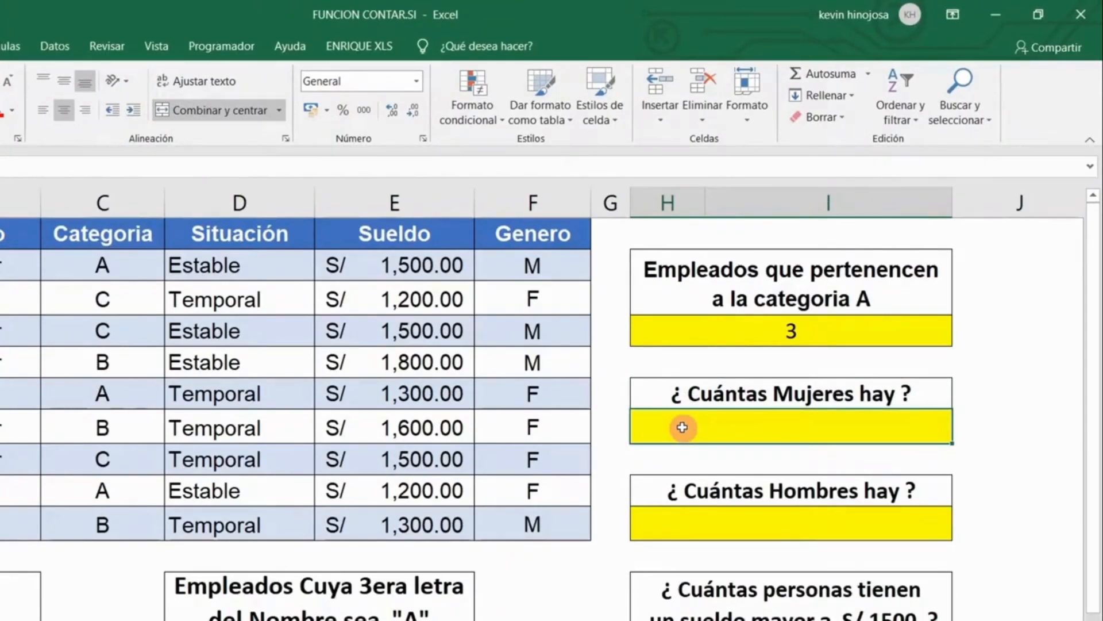
text(=)
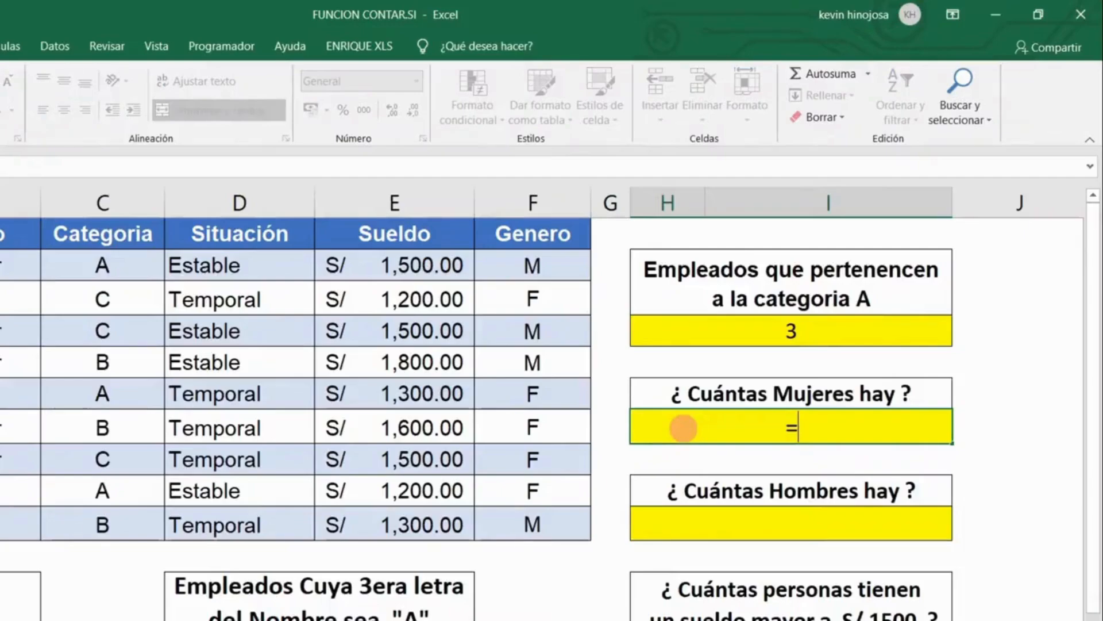
text(CONTAR)
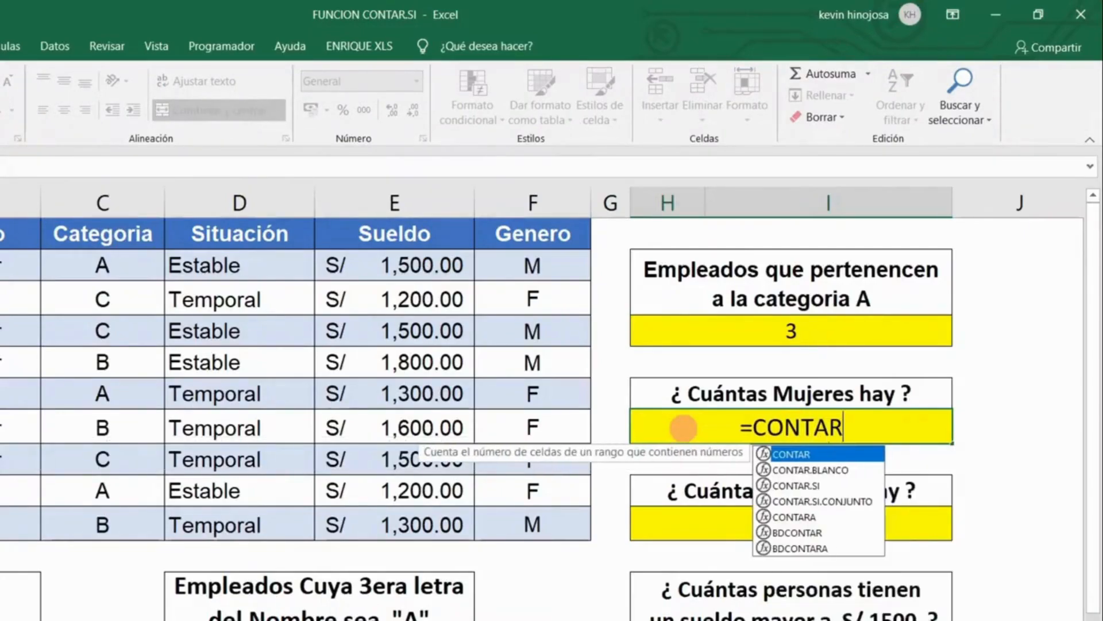
text(.SI()
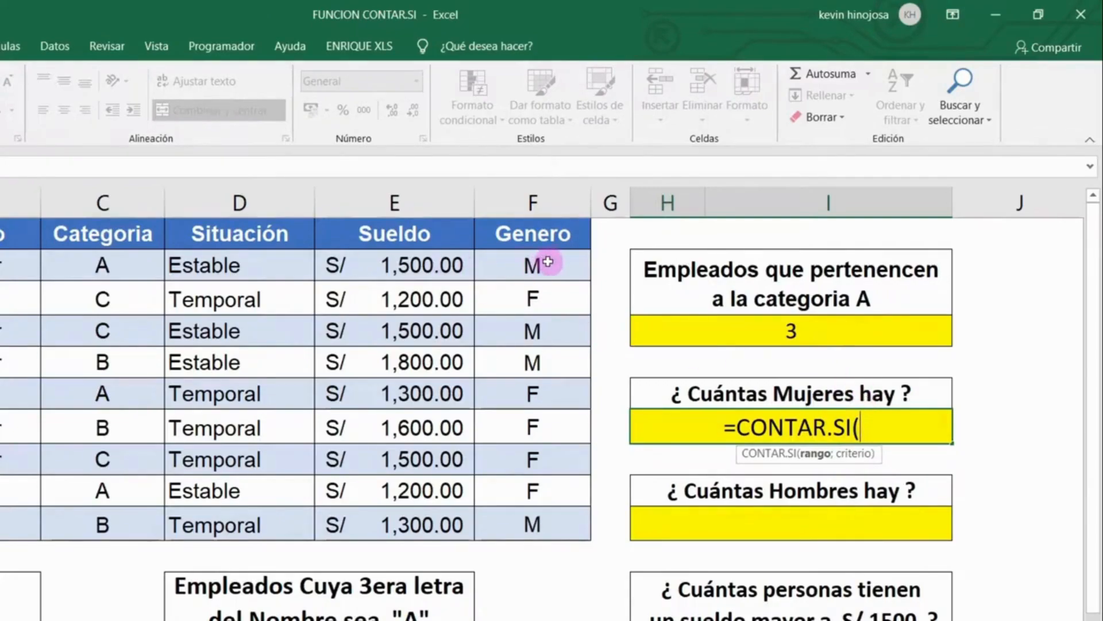
drag(553, 269, 563, 510)
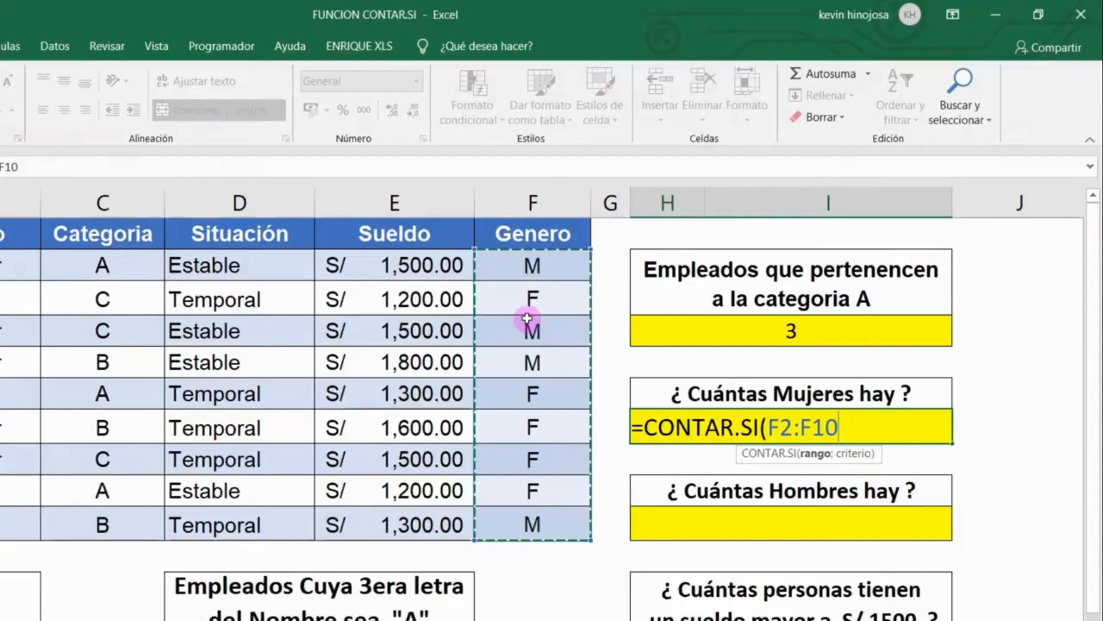
text(;)
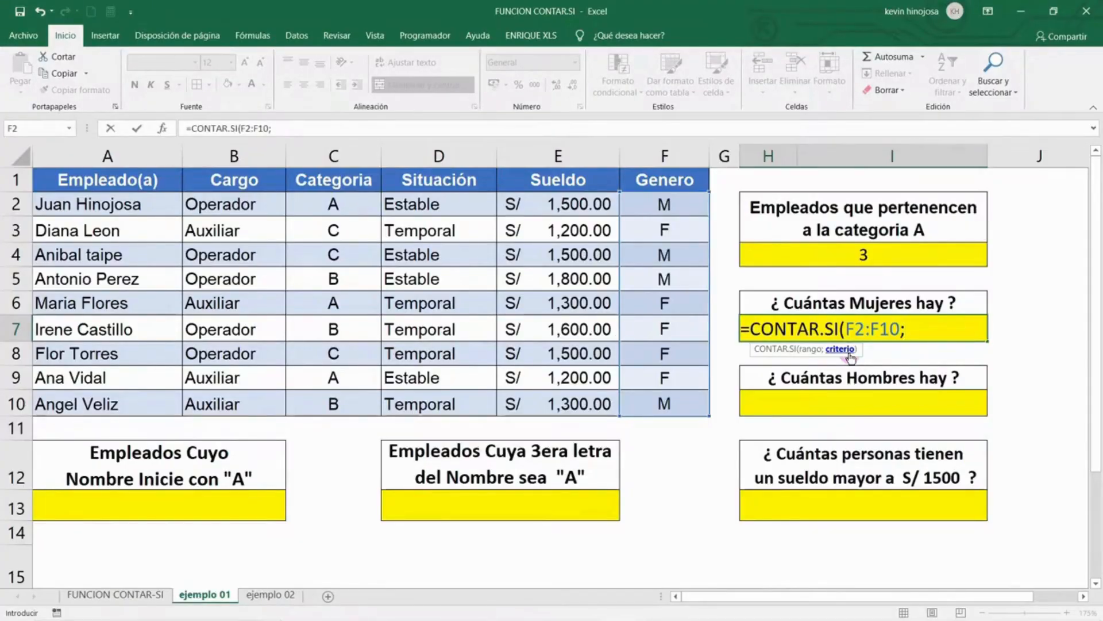
text("F"))
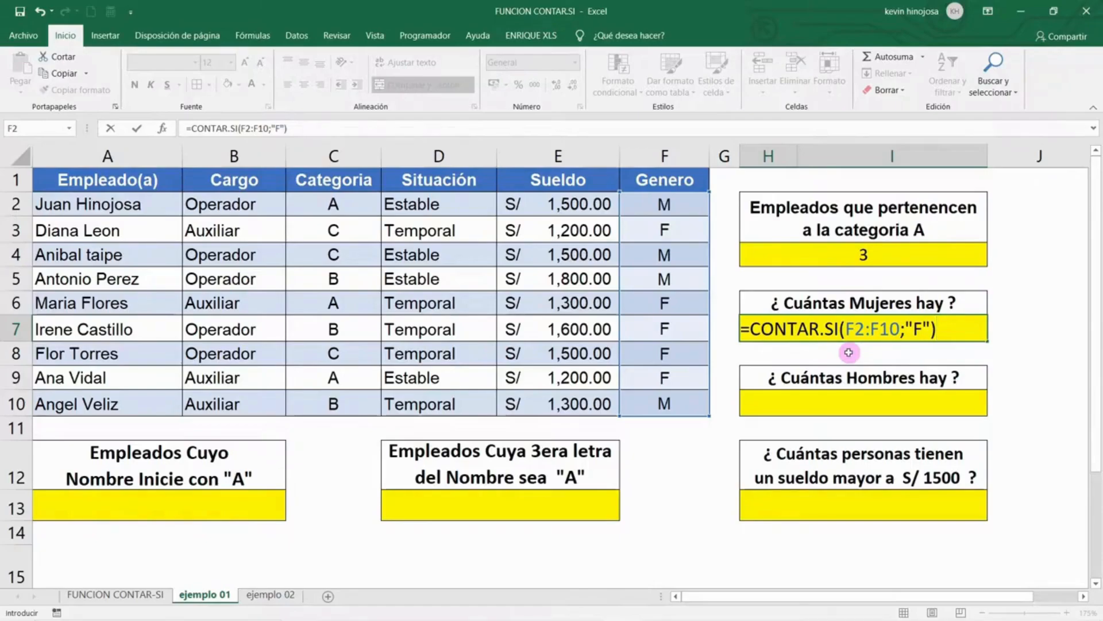
key(Return)
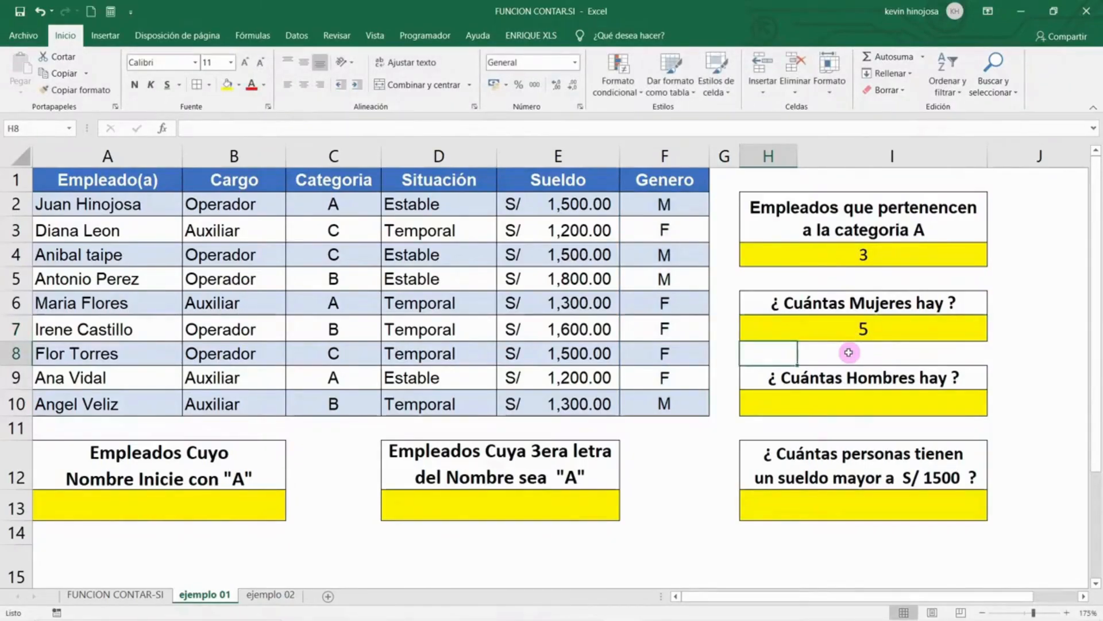
Check the women count against the Genero column by marking its F cells F3, F6, F7, F8 and F9.
click(869, 333)
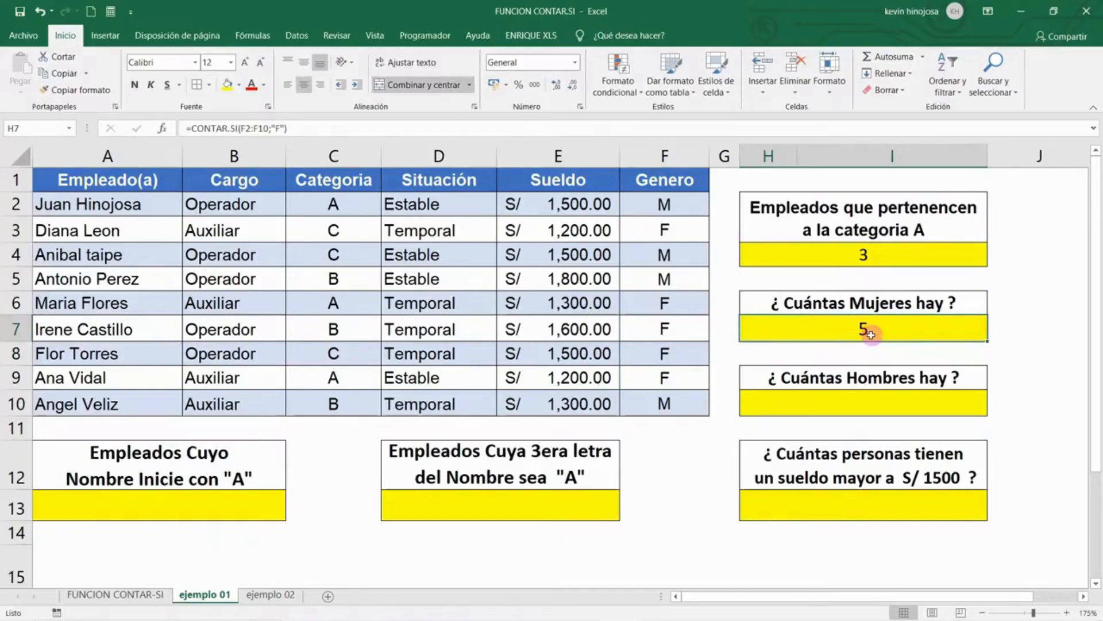
click(688, 231)
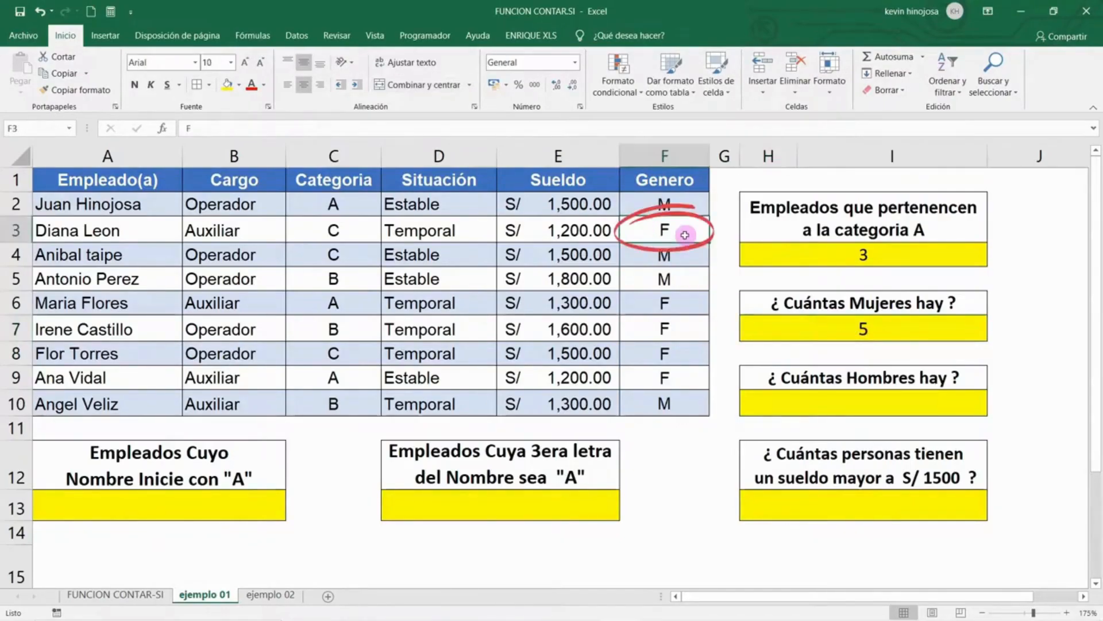
ctrl+click(669, 303)
ctrl+click(670, 329)
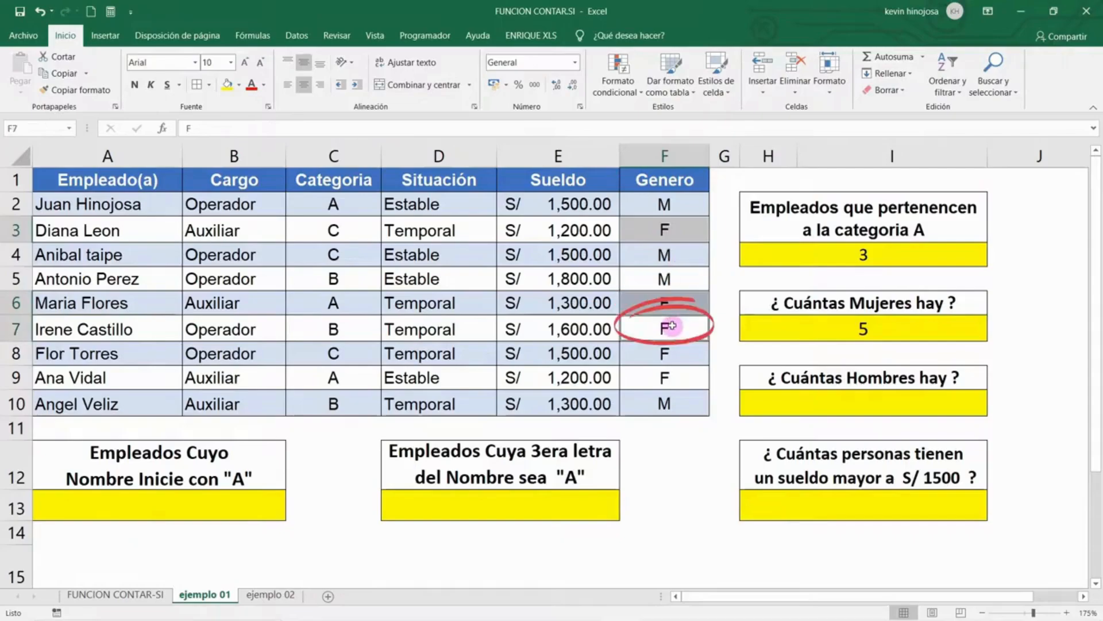
ctrl+click(671, 351)
ctrl+click(670, 378)
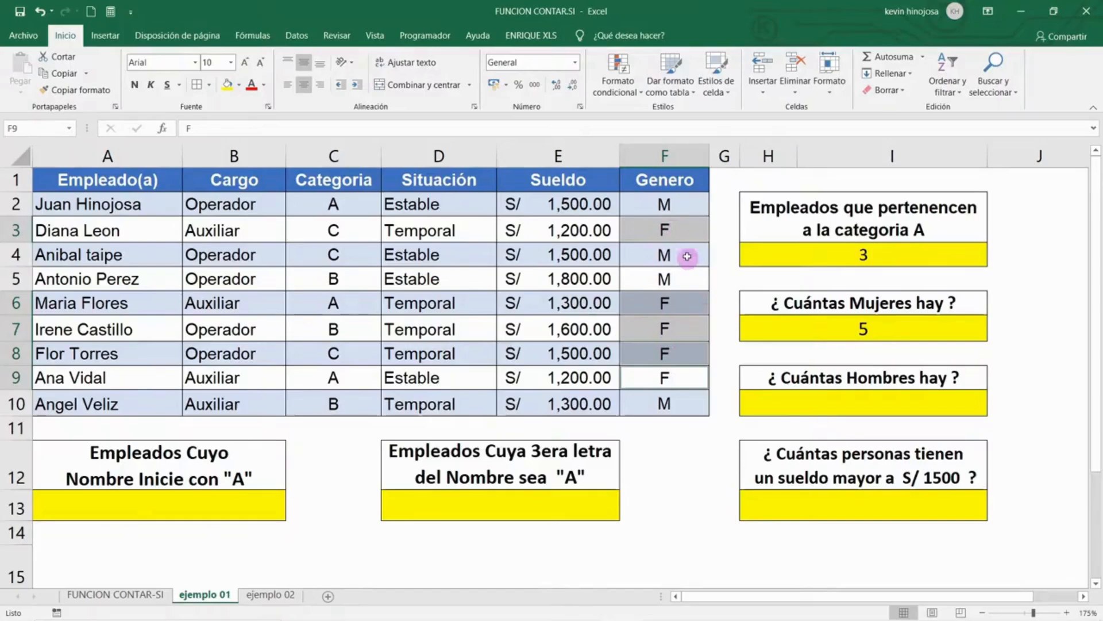
Count the men in H10 with the formula =CONTAR.SI(F2:F10;"M").
click(817, 378)
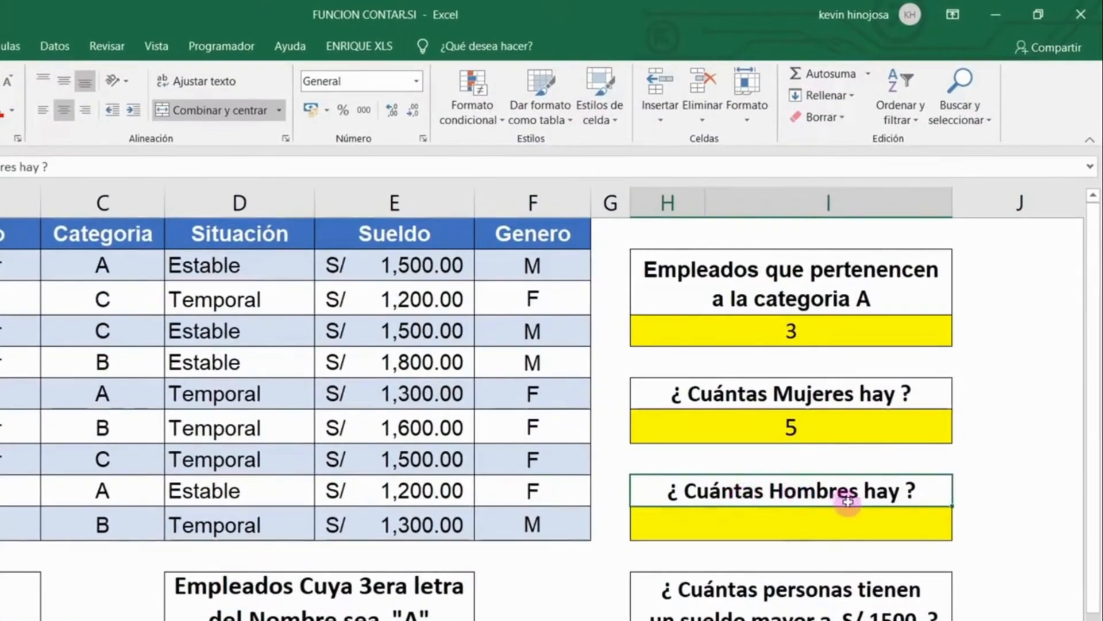
click(792, 520)
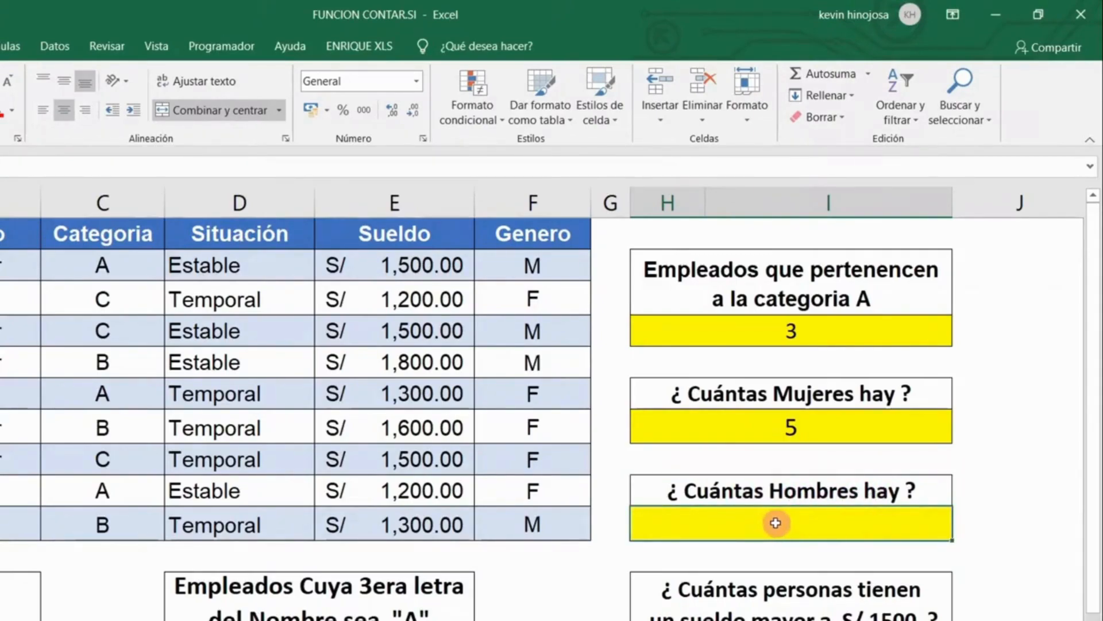
text(=CO)
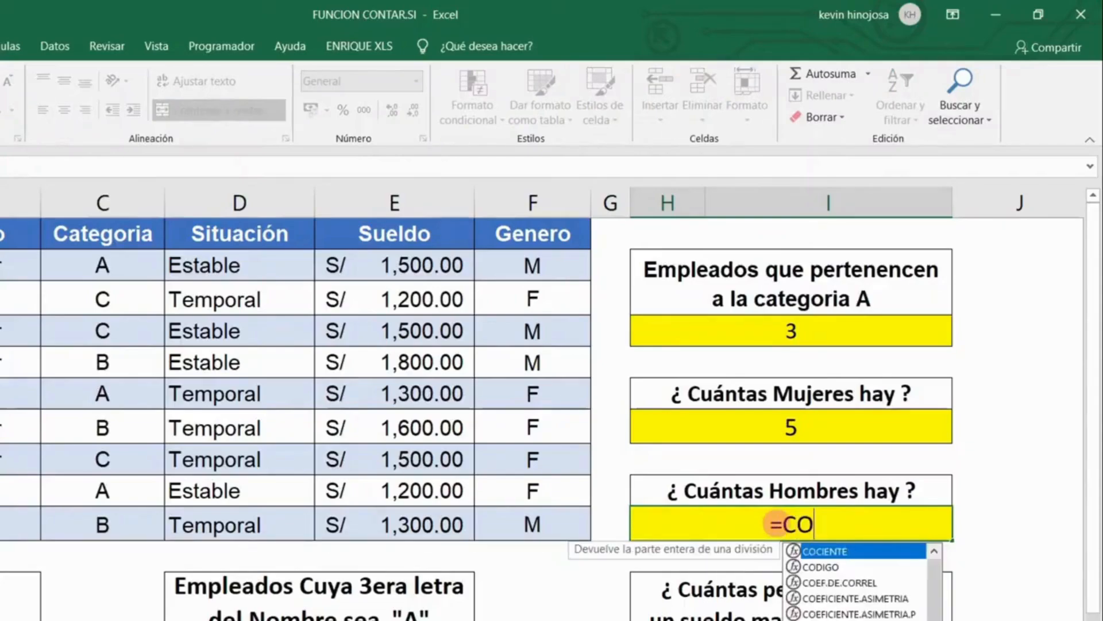
text(NTAR.SI)
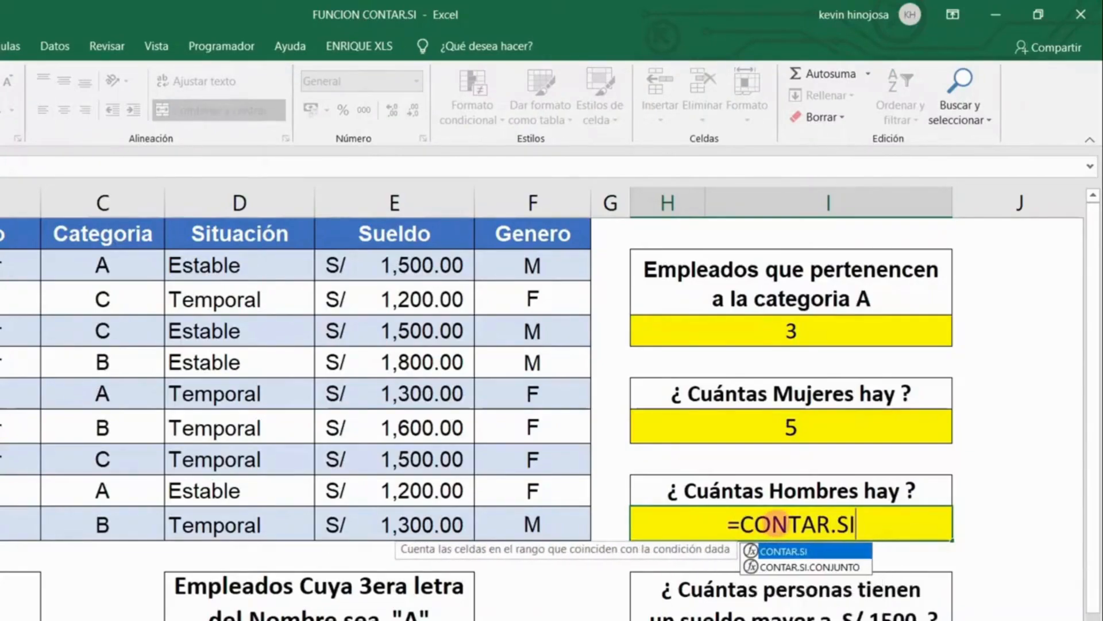
text(()
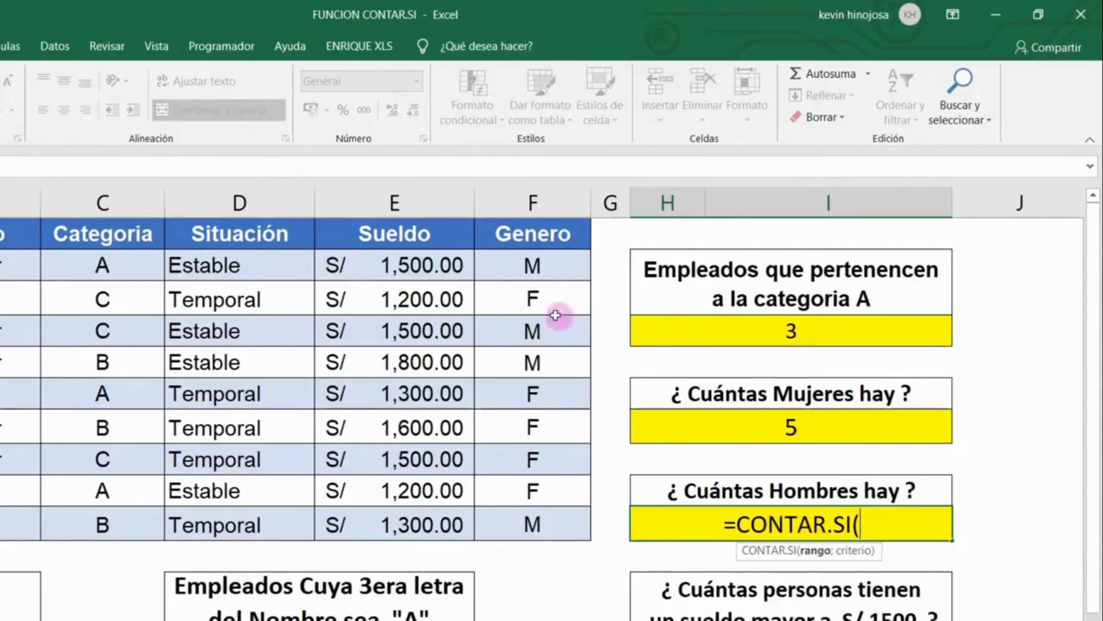
drag(518, 270, 553, 522)
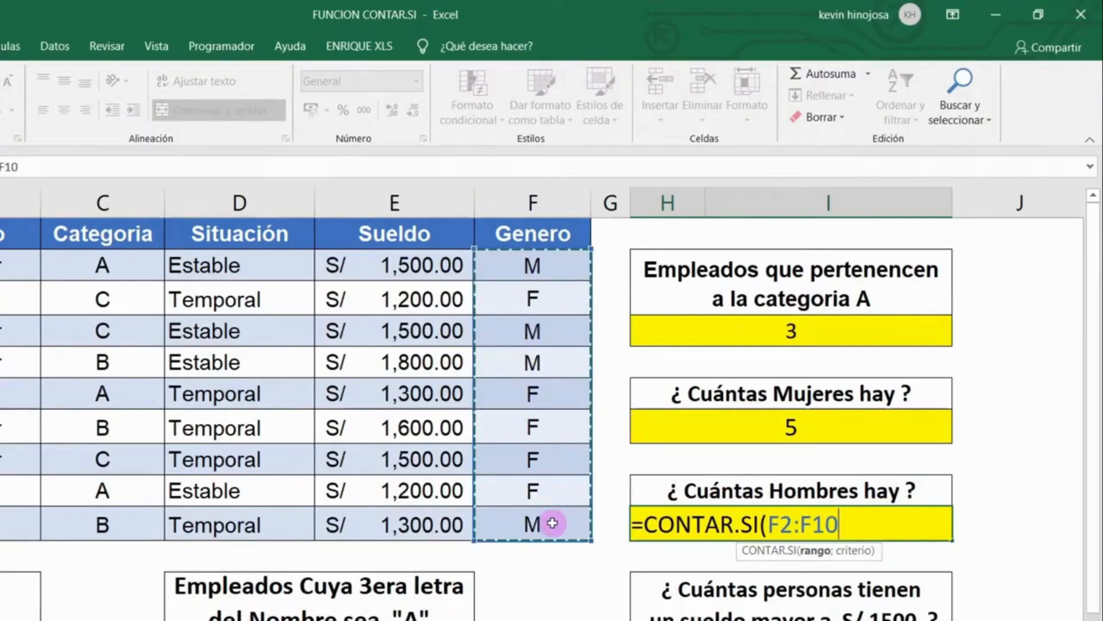
text(;)
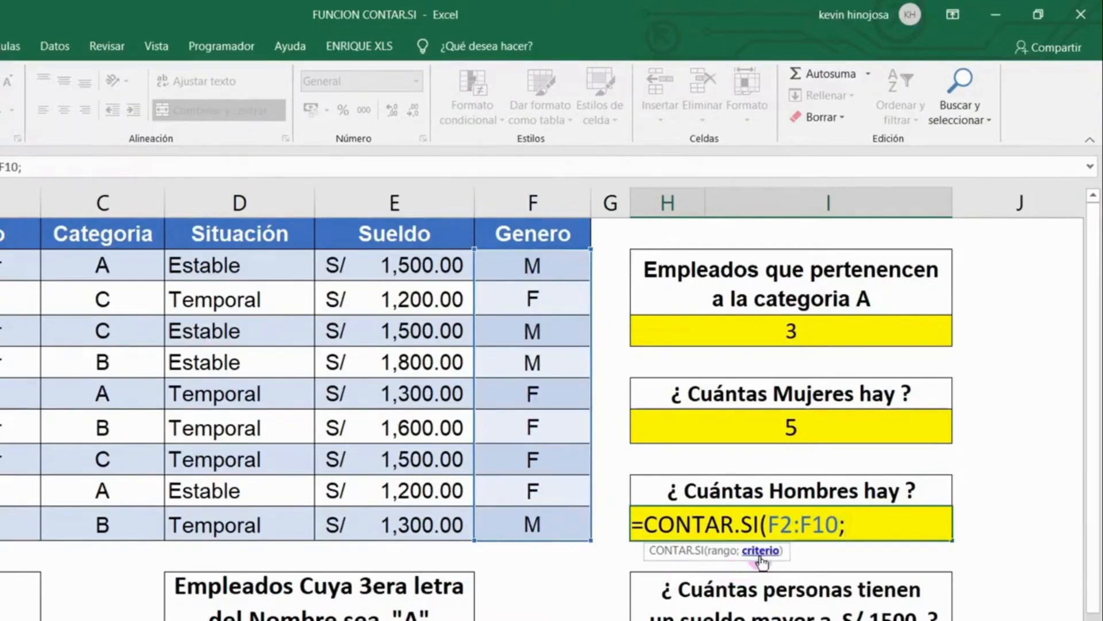
text("M"))
key(Return)
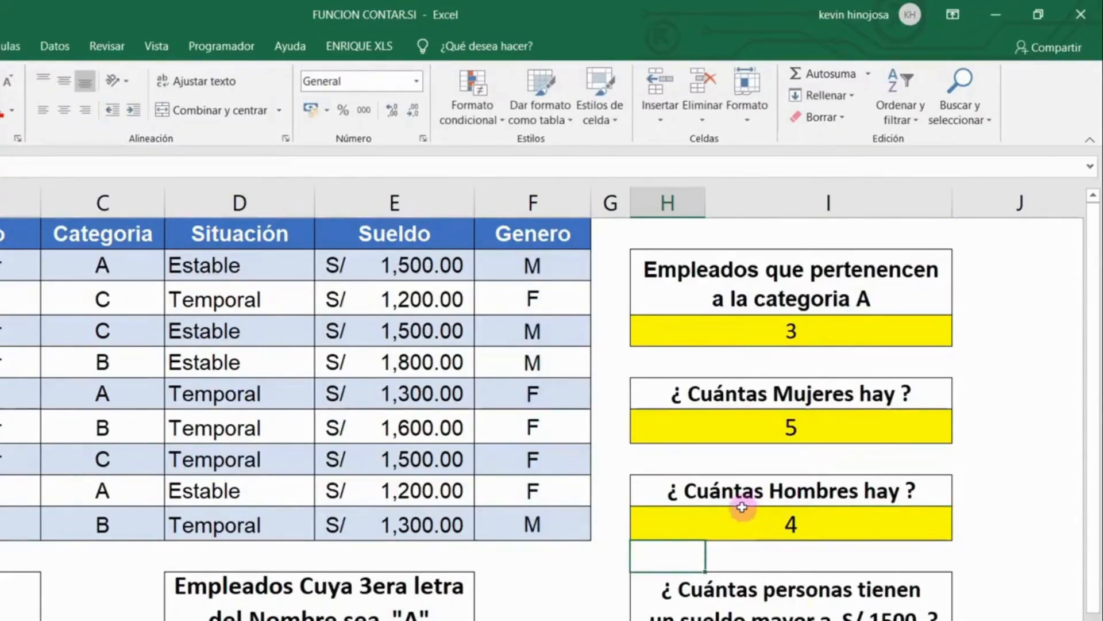
click(740, 525)
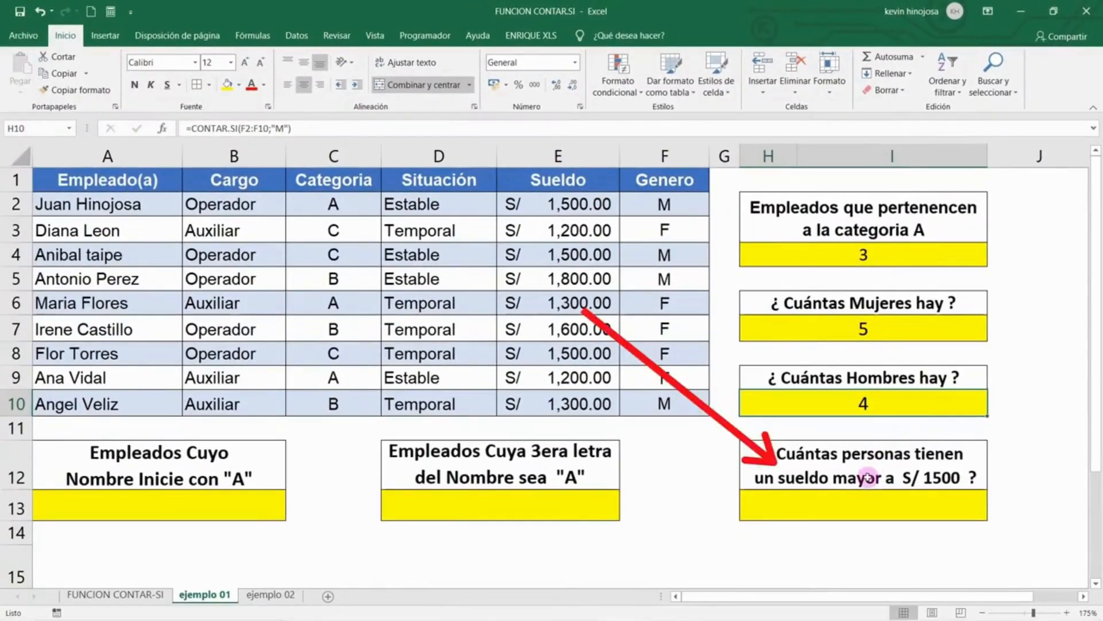
Count the people with a salary above S/ 1500 in H13 with the formula =CONTAR.SI(E2:E10;">1500").
click(941, 472)
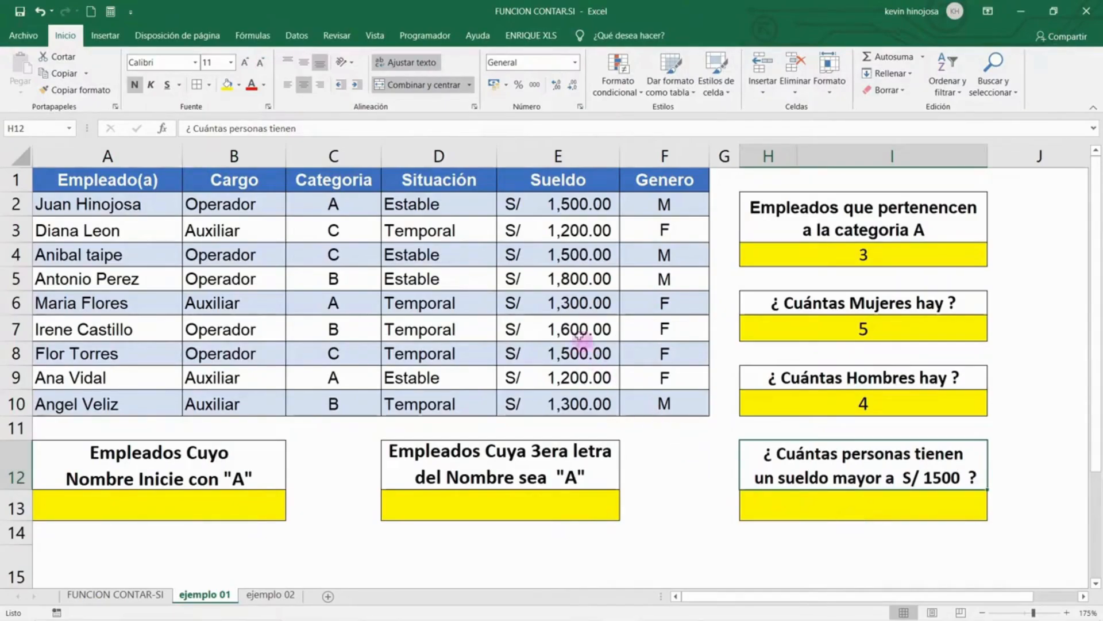
drag(550, 199, 560, 397)
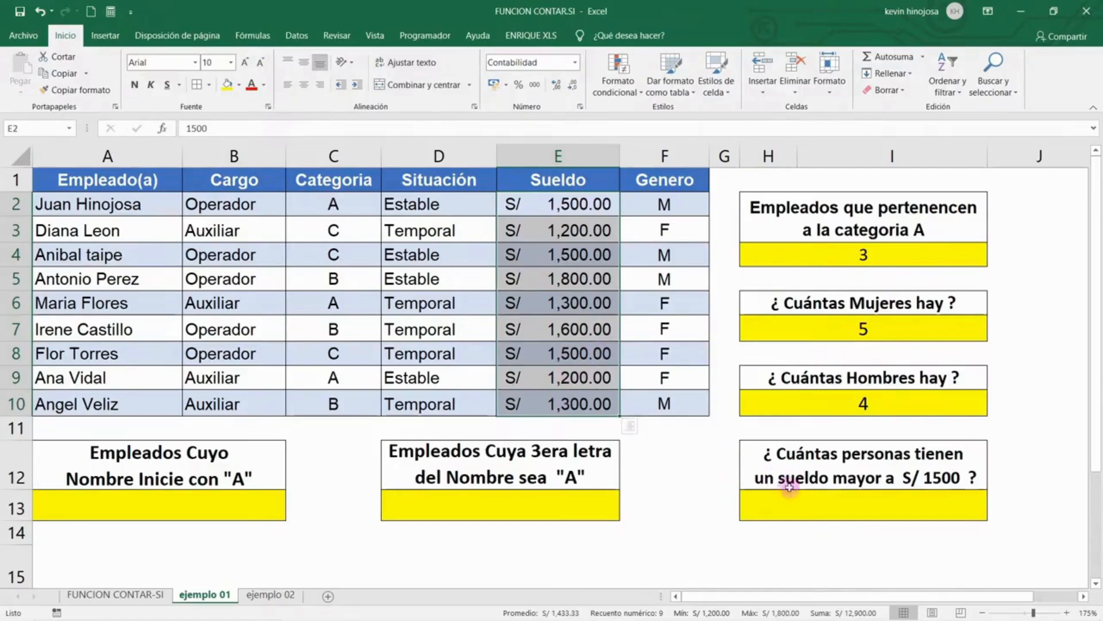
click(844, 505)
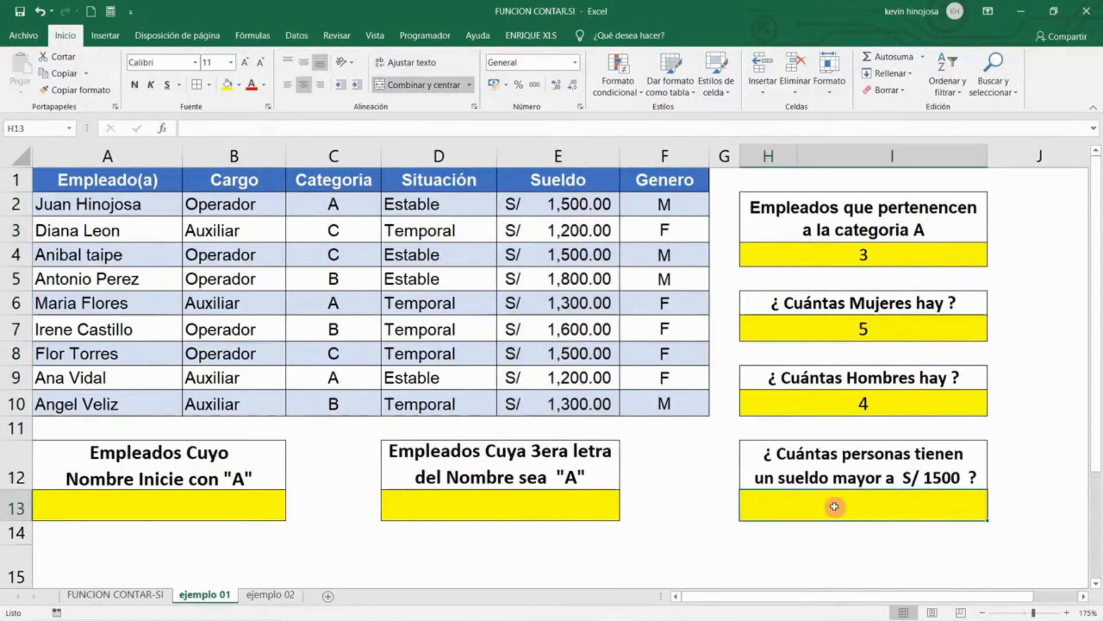
text(=)
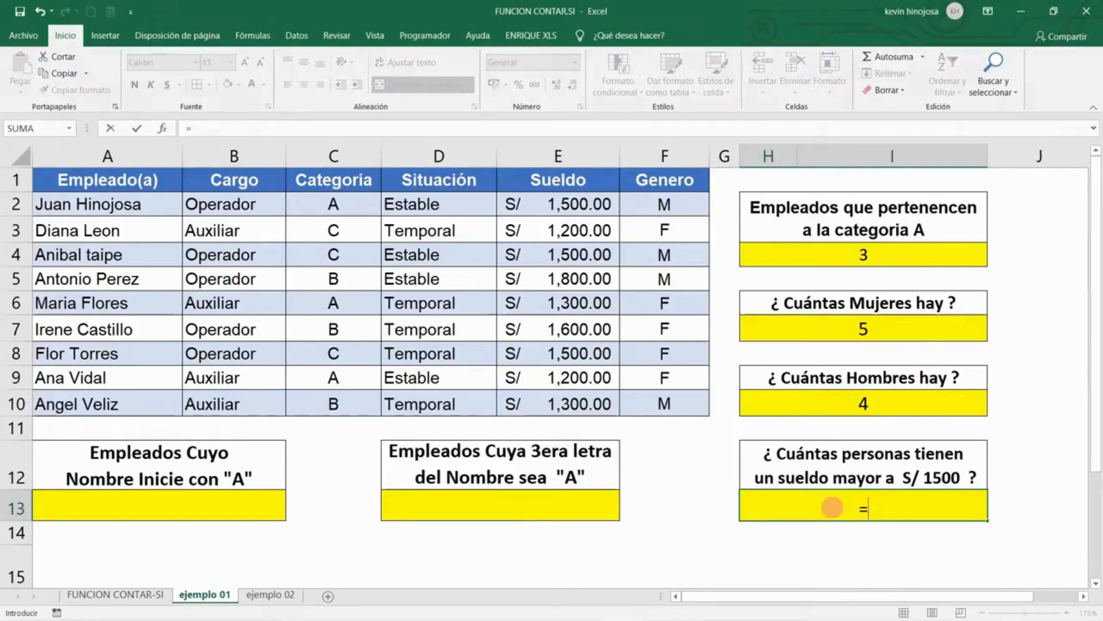
text(CONTAR)
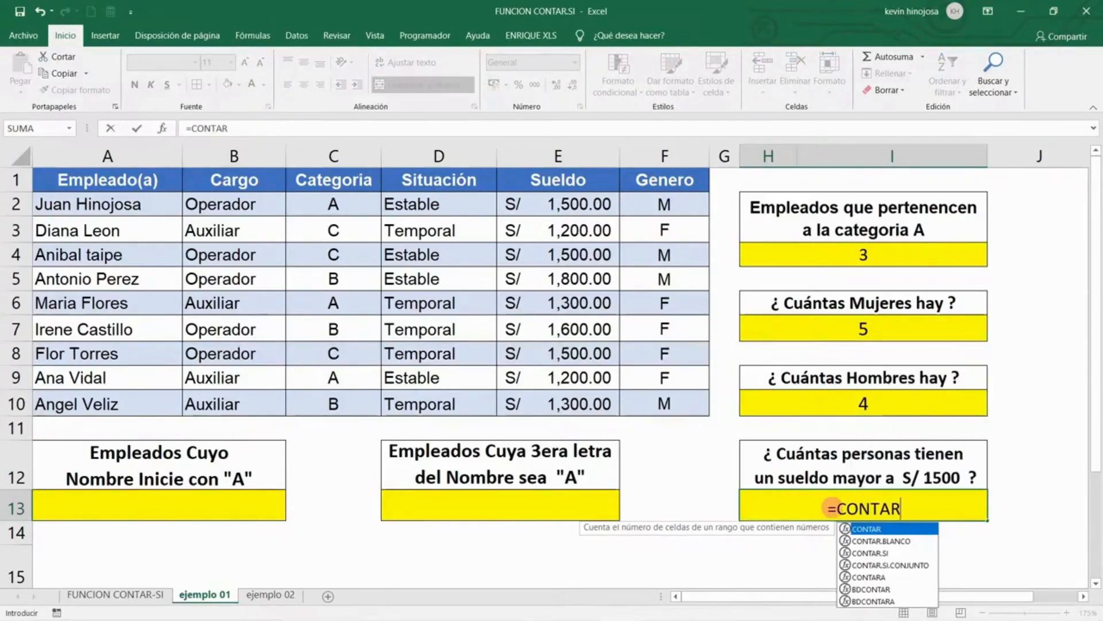
text(.SI)
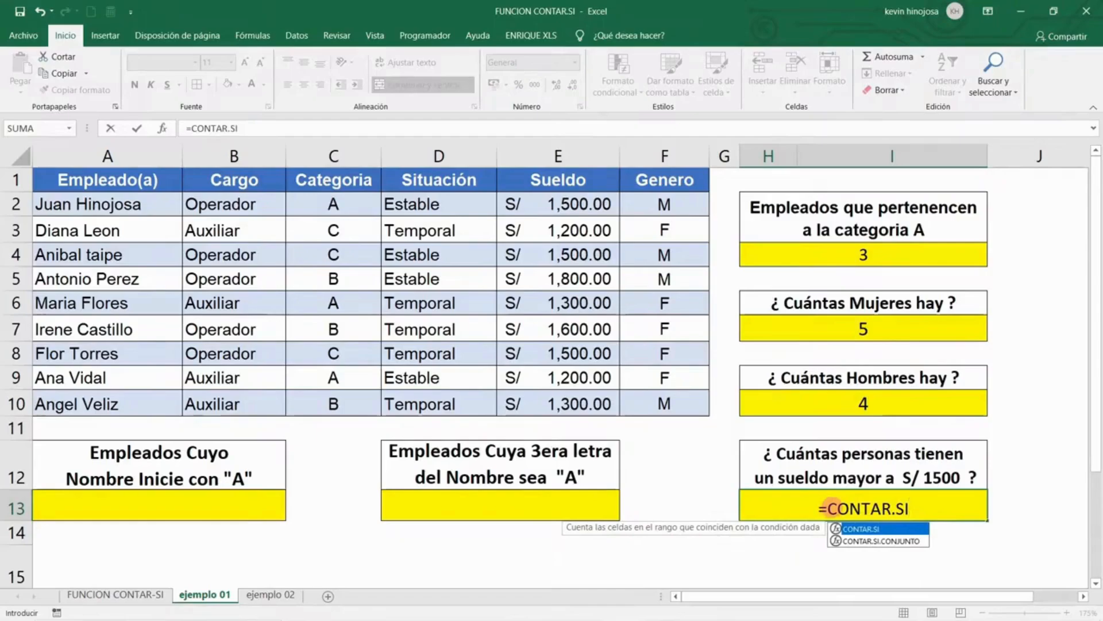
text(()
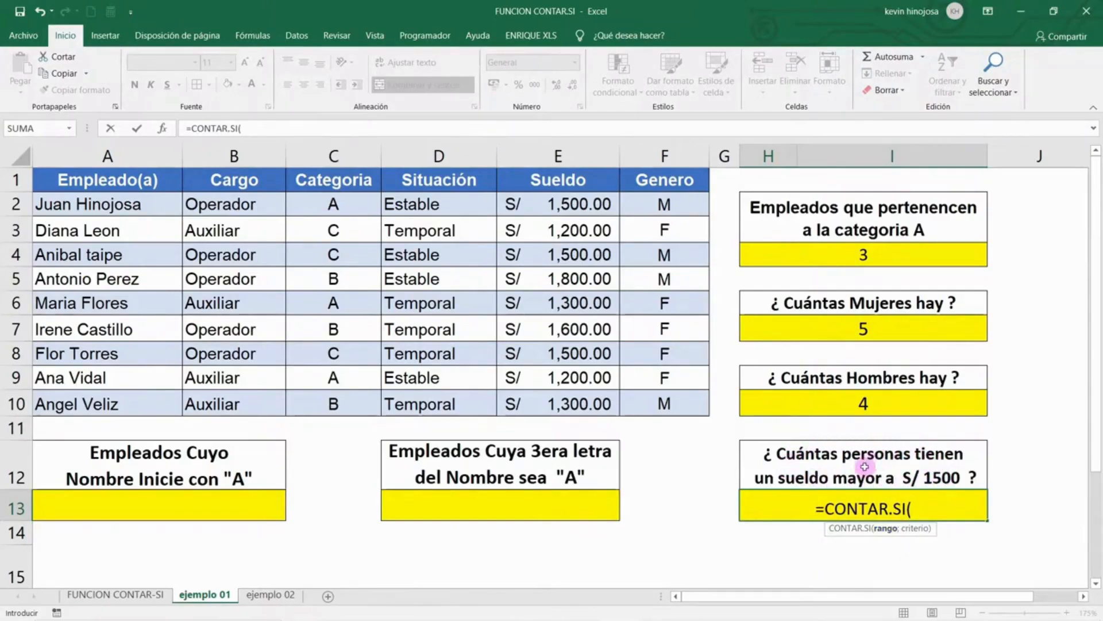
click(567, 203)
drag(567, 203, 576, 401)
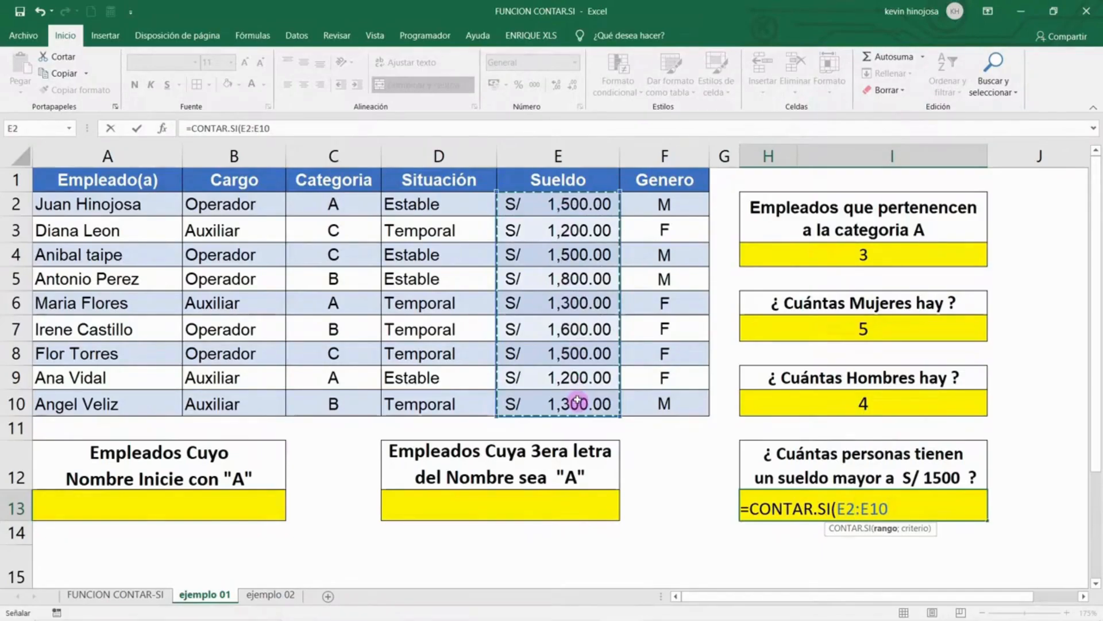
text(;)
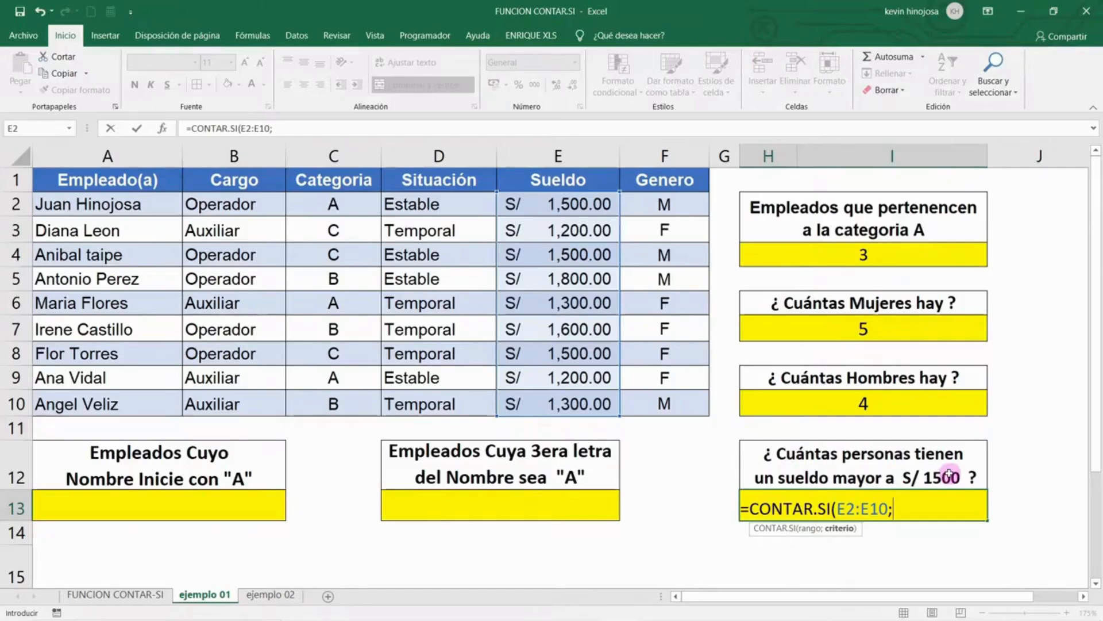
text(">1500")
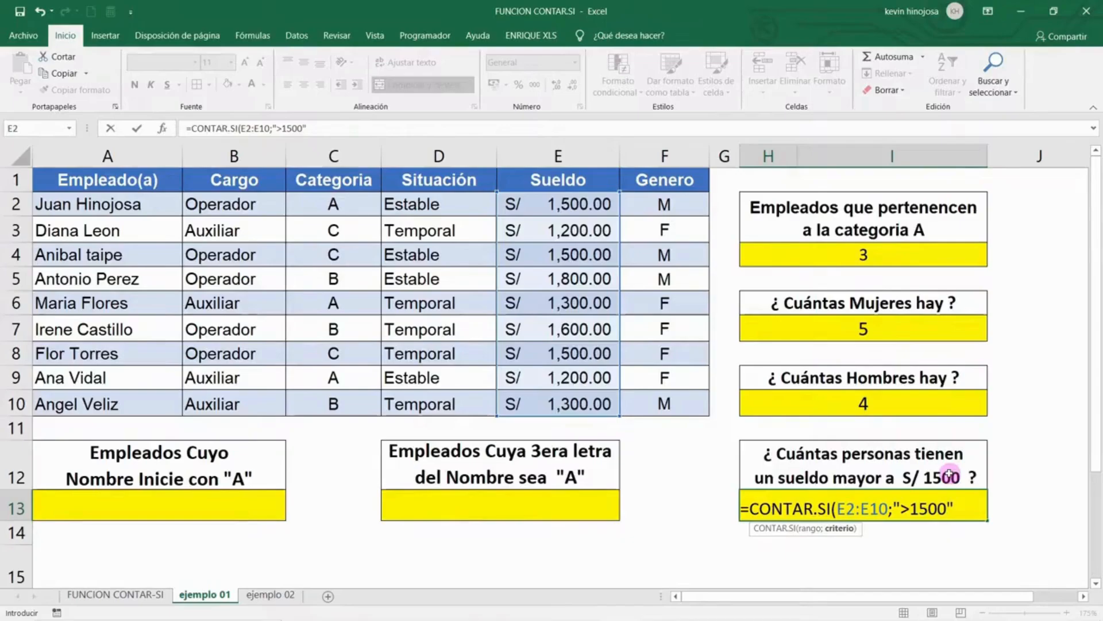
text())
key(Return)
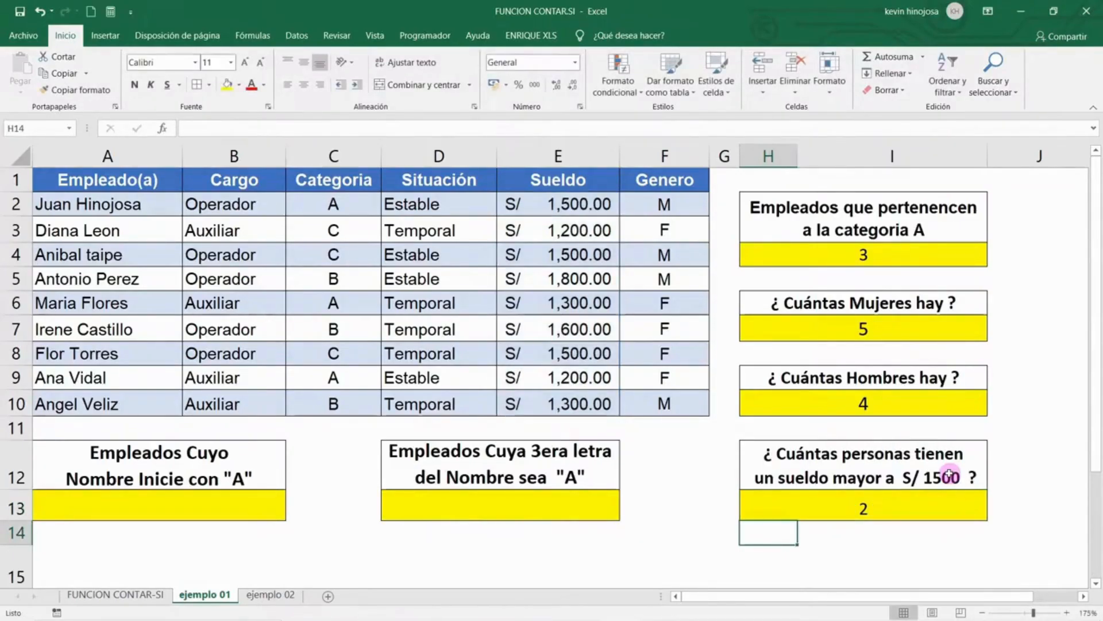
Check the count of salaries above S/ 1500 against the Sueldo column by marking cells E5 and E7.
click(922, 504)
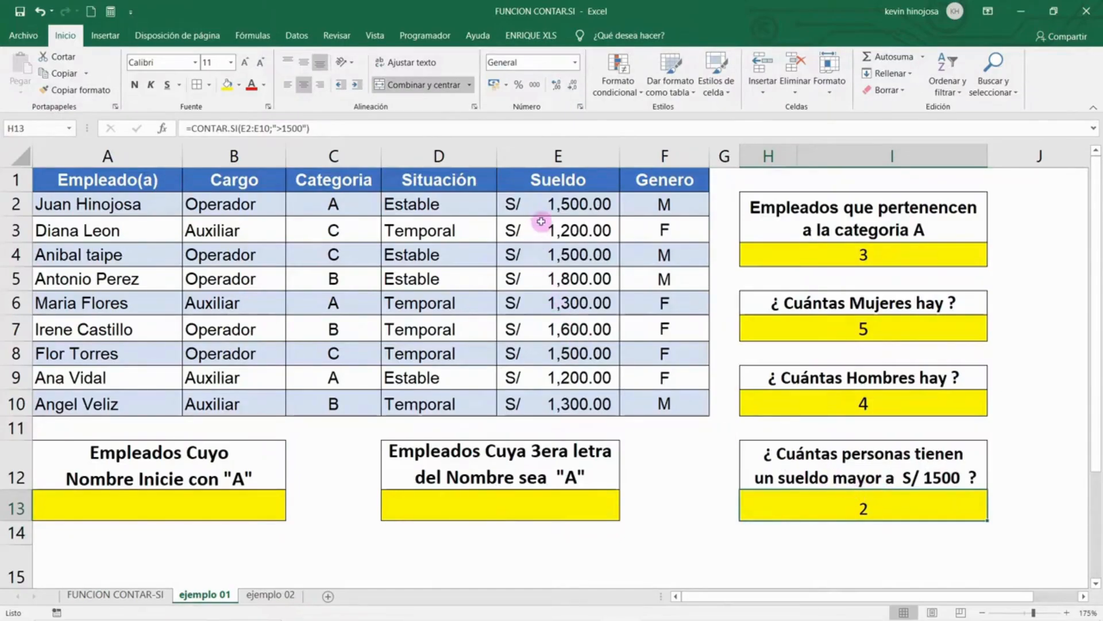
click(600, 210)
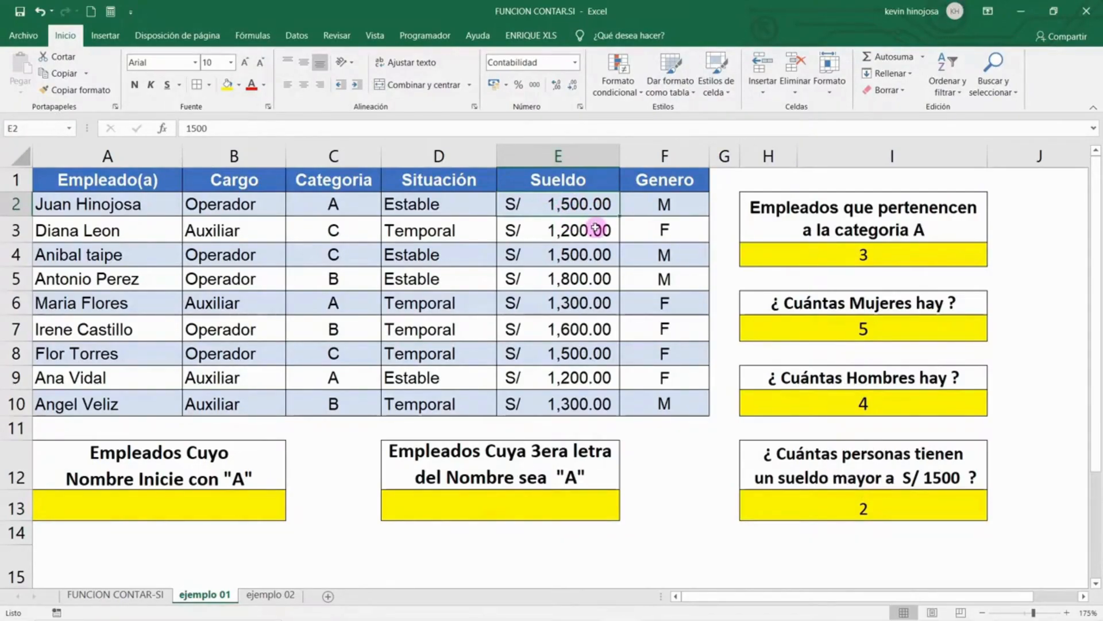
click(567, 277)
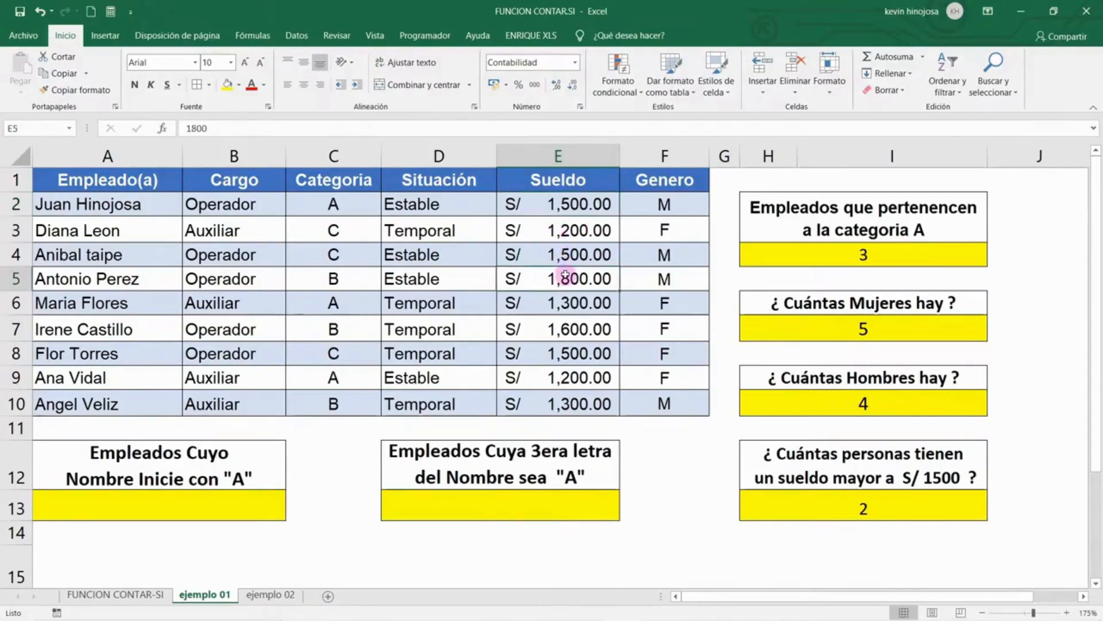
ctrl+click(578, 330)
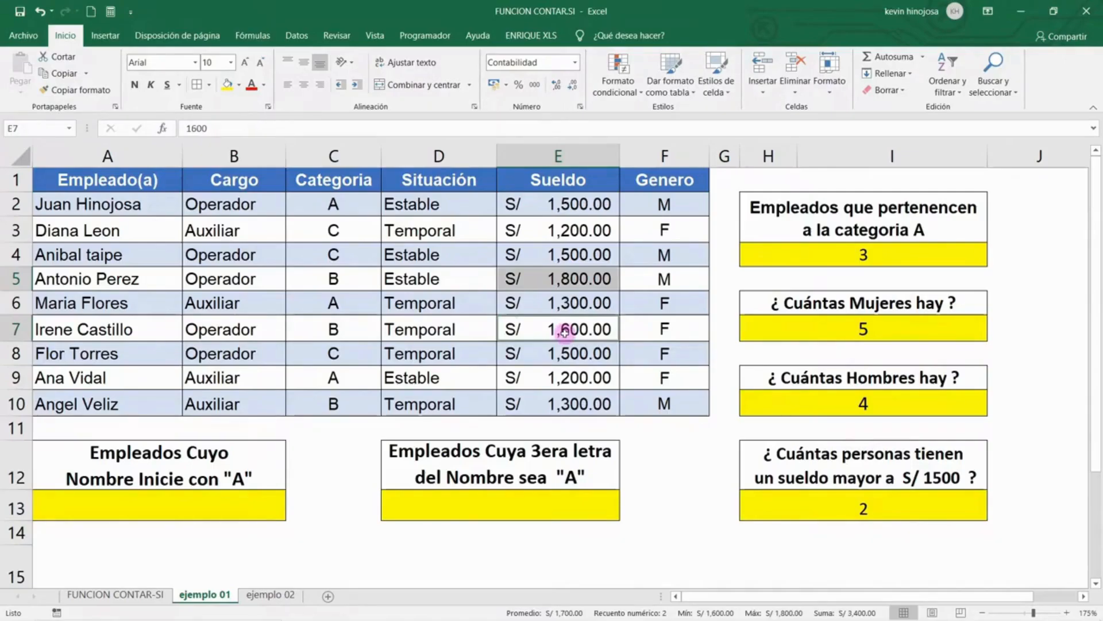
Review the Empleado(a) column for names starting with "A" by marking cells A4, A5, A9 and A10.
click(152, 502)
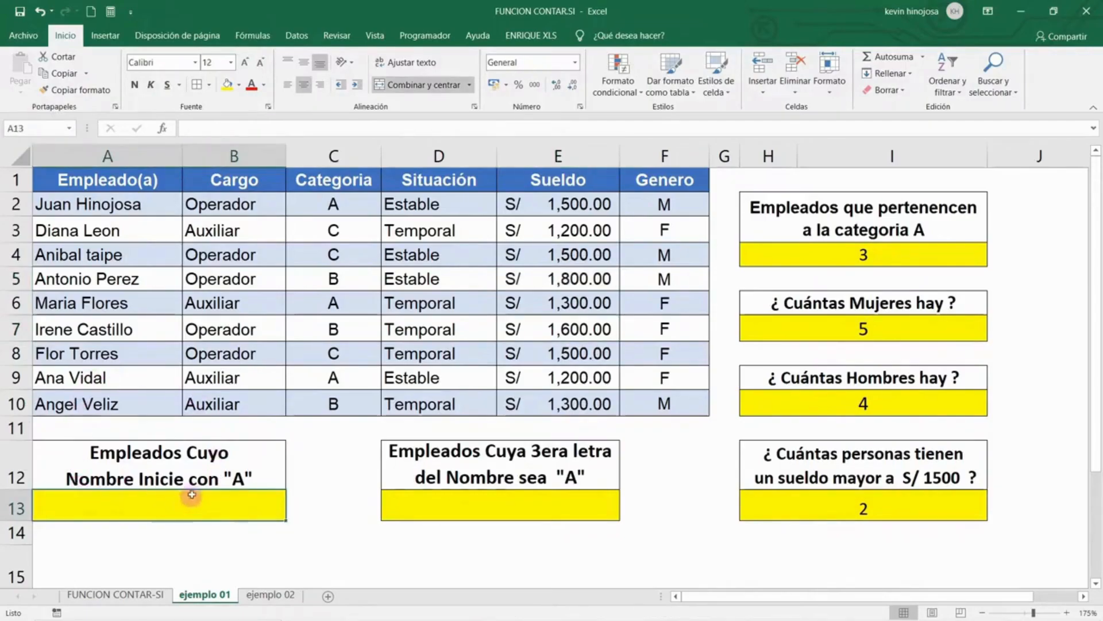
click(152, 463)
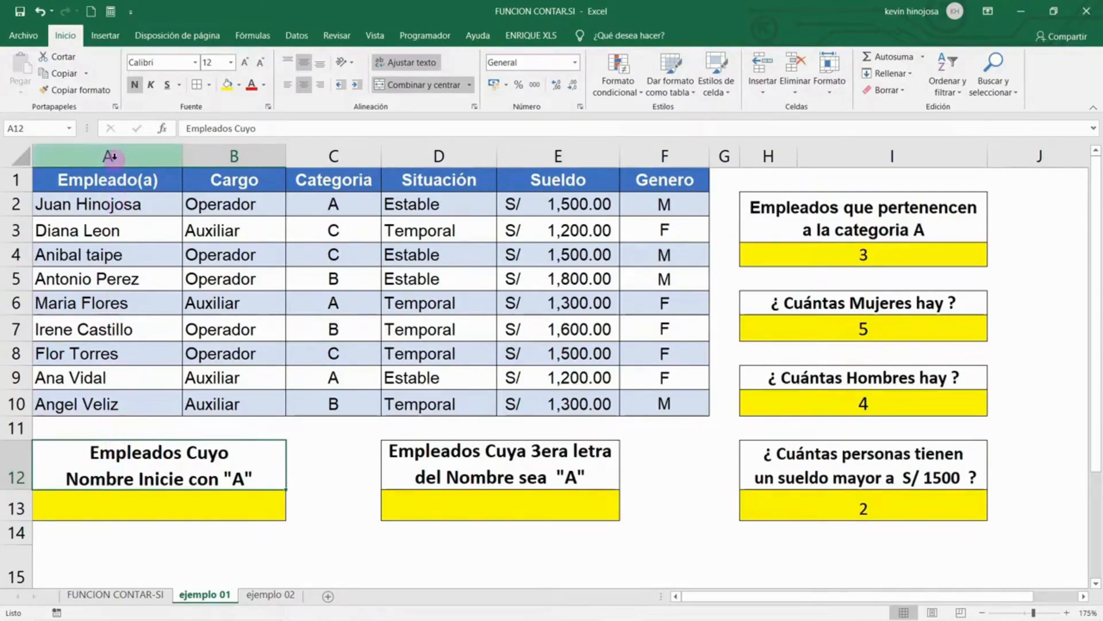
click(120, 156)
drag(115, 198, 110, 398)
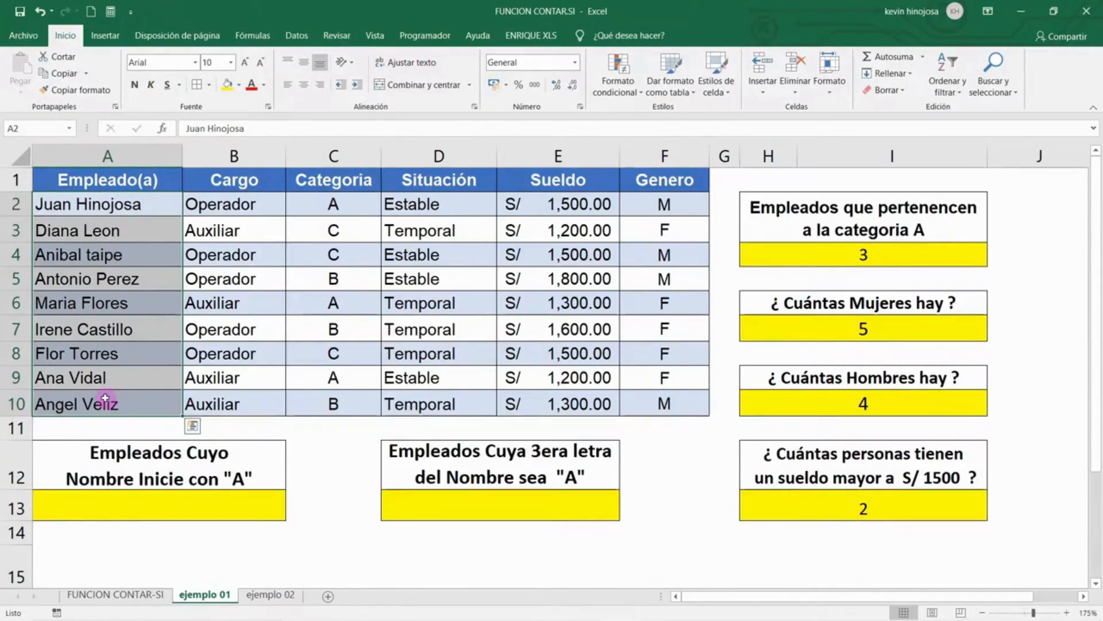
click(63, 262)
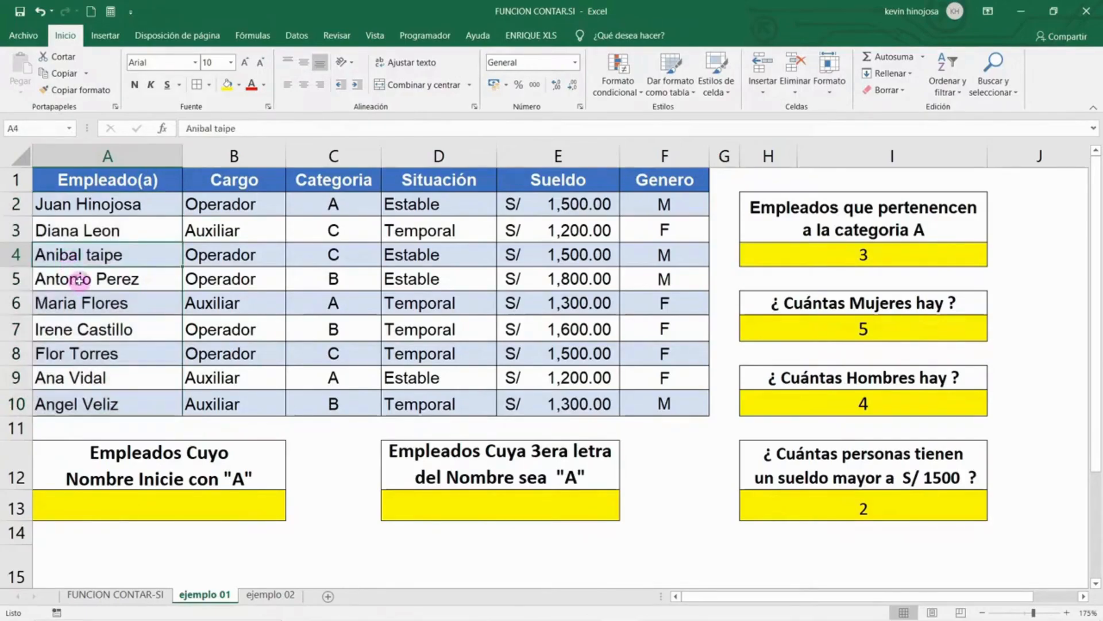
ctrl+click(79, 280)
ctrl+click(70, 375)
ctrl+click(80, 401)
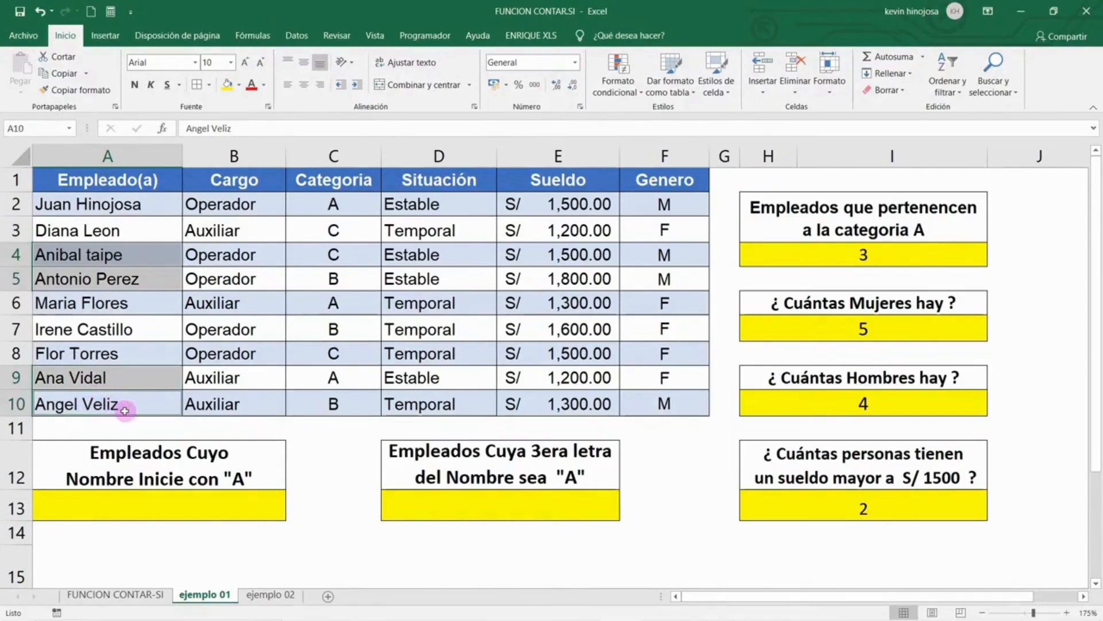
Count the employees whose name starts with "A" in A13 with the formula =CONTAR.SI(A2:A10;"A*").
click(136, 500)
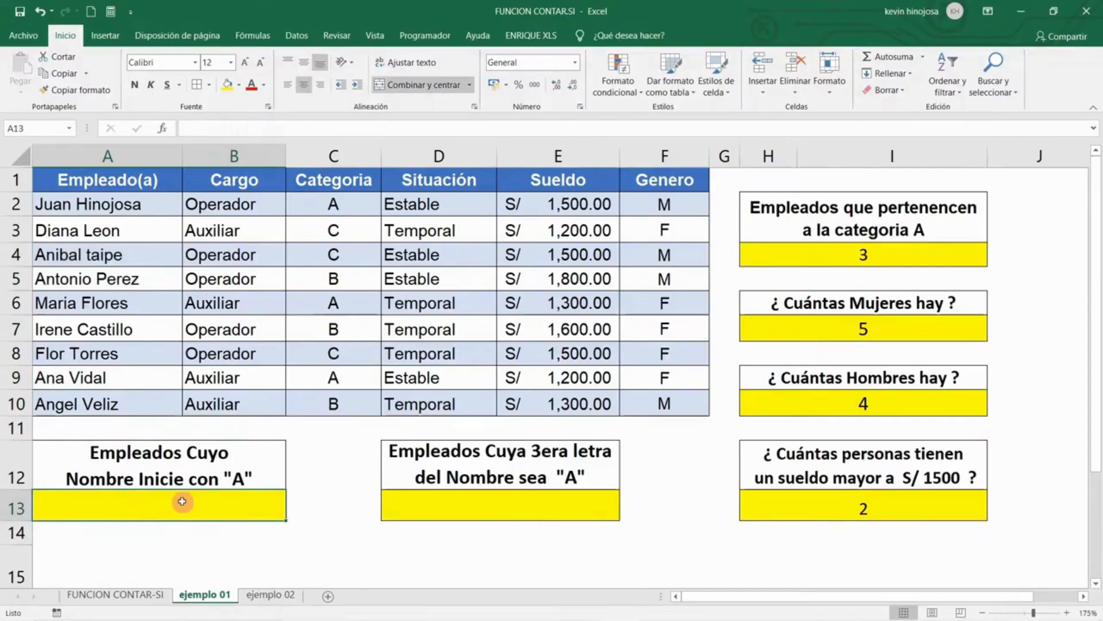
text(=)
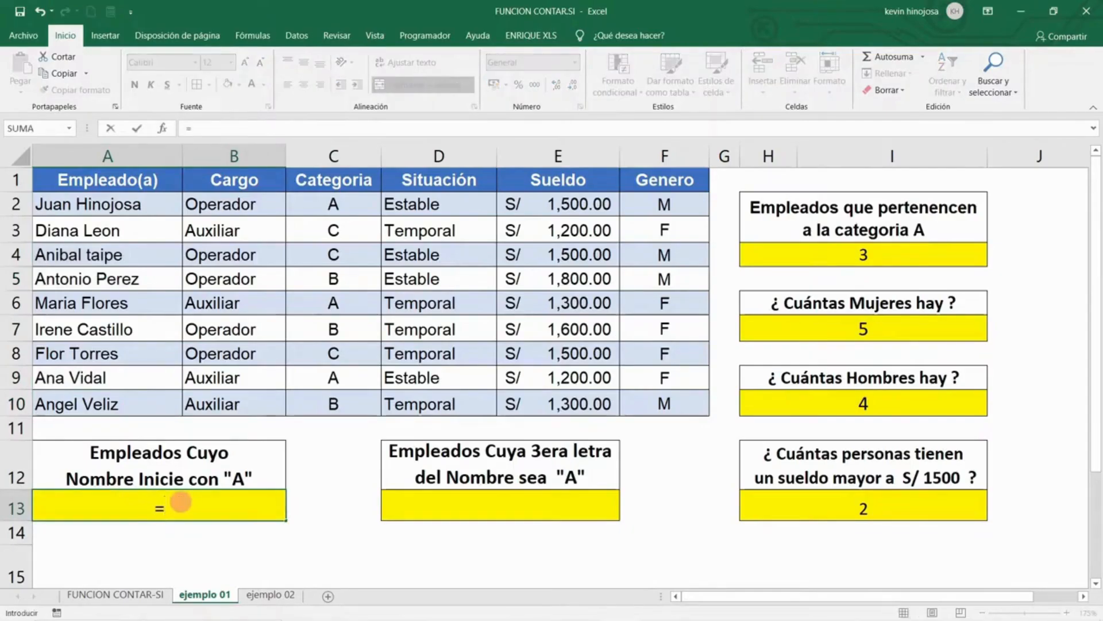
text(CONTAR)
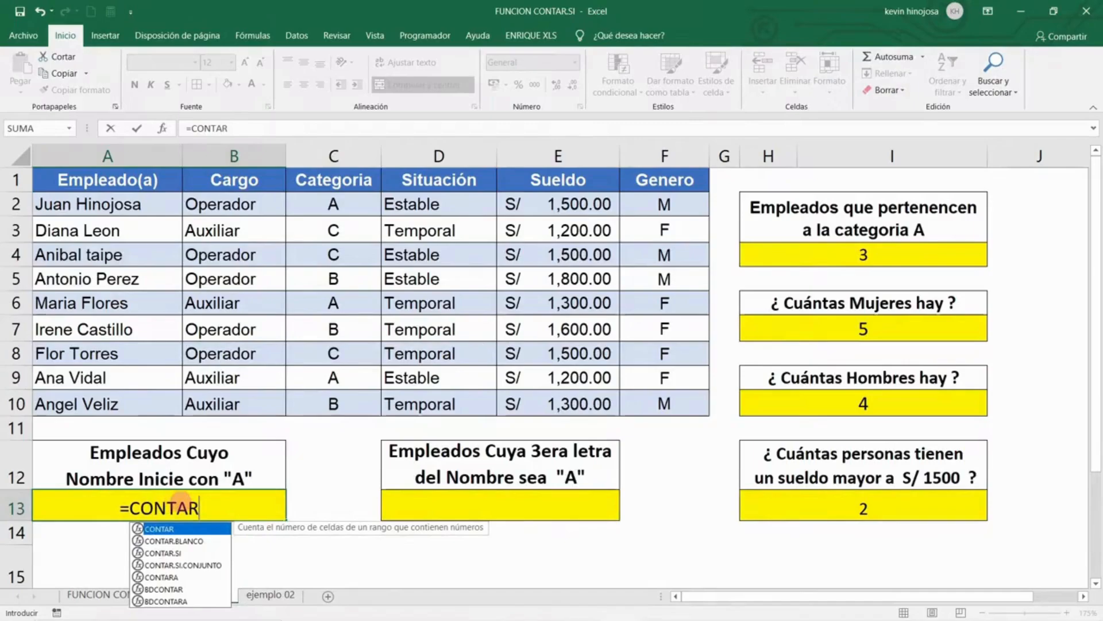
text(.SI()
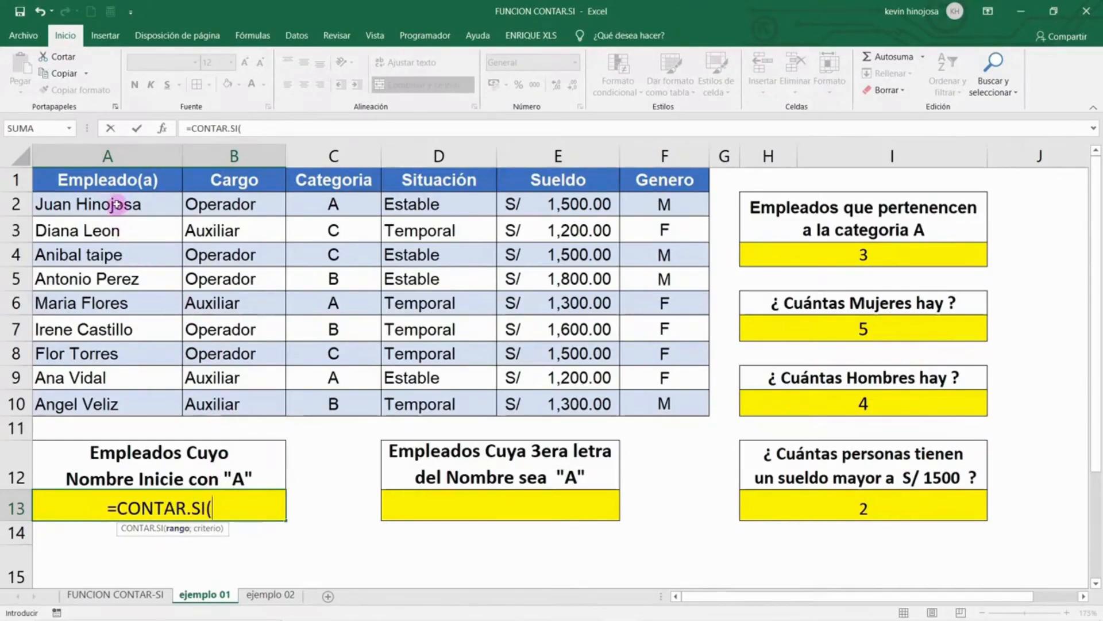
click(117, 214)
drag(117, 214, 130, 394)
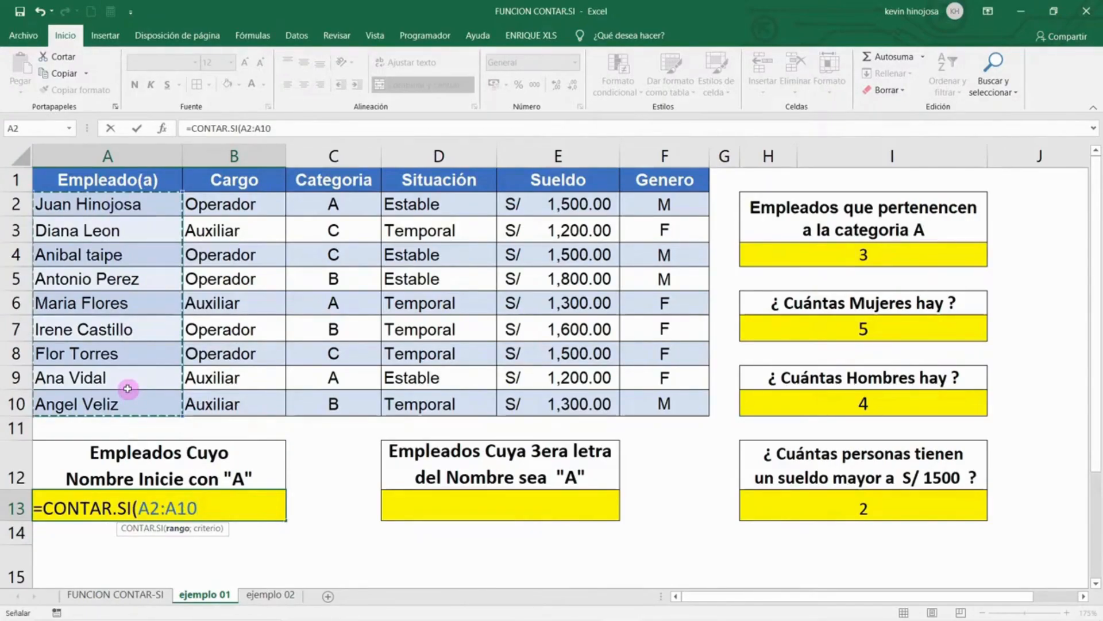
text(;)
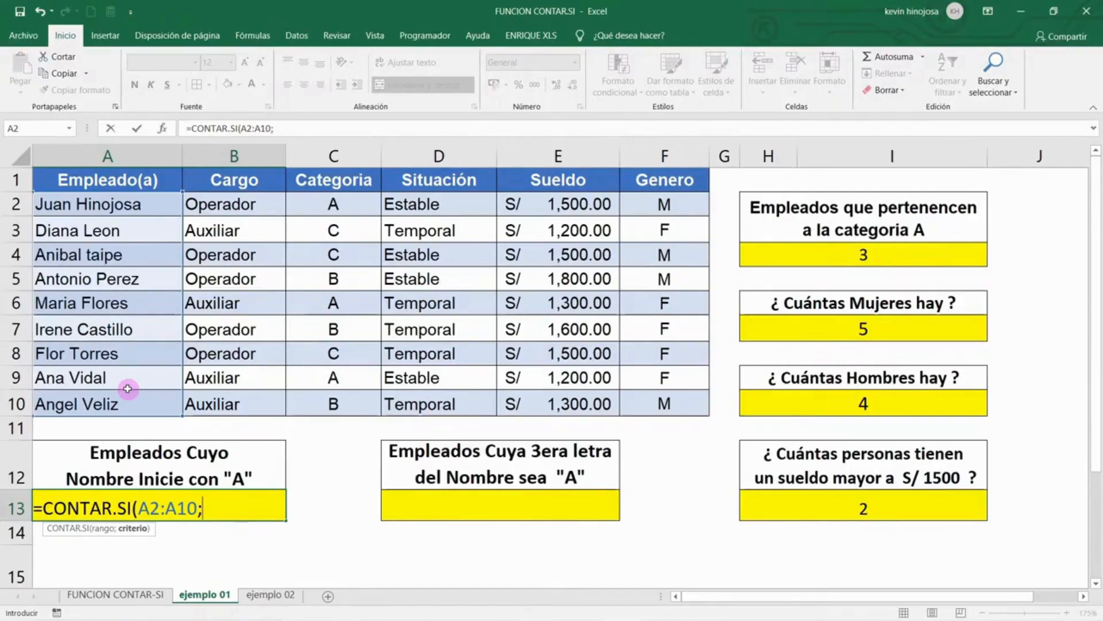
text("A*)
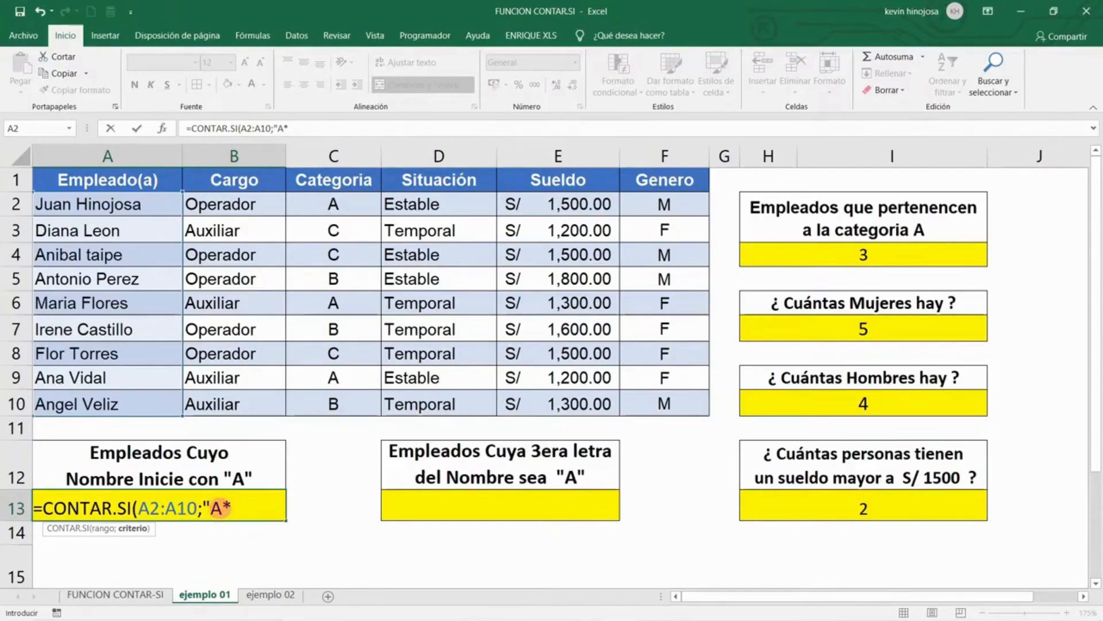
double_click(220, 508)
click(222, 508)
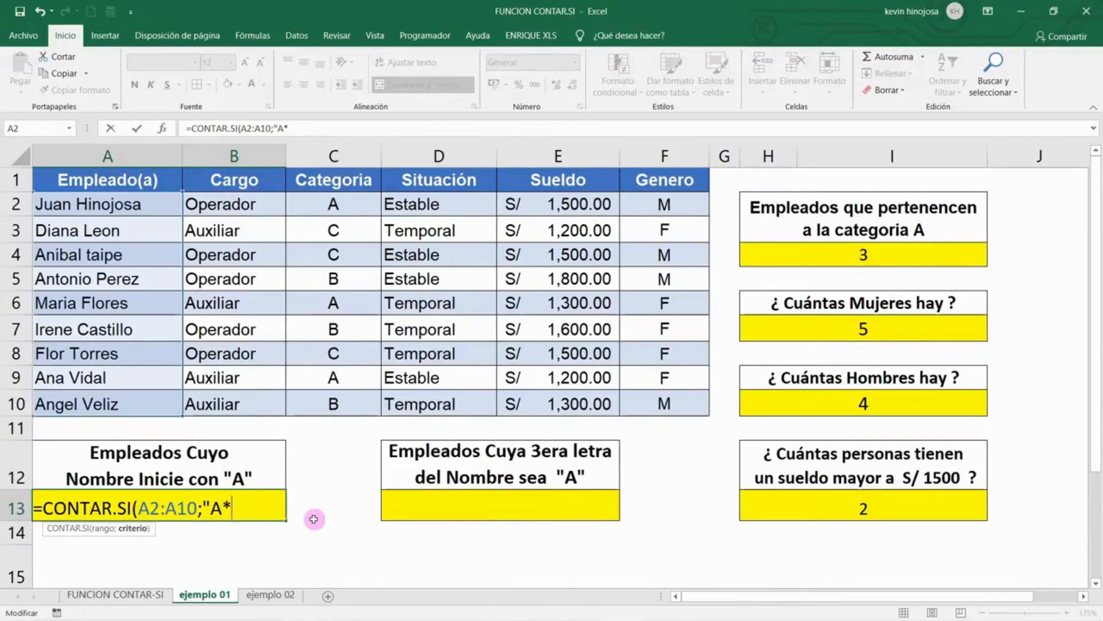
text("))
key(Return)
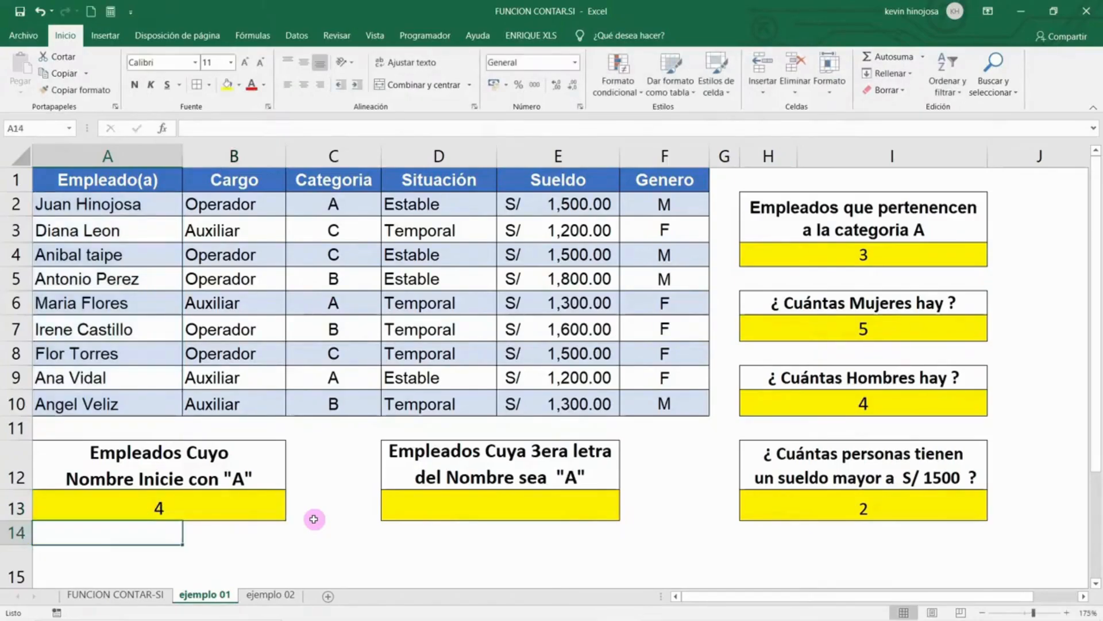
click(249, 510)
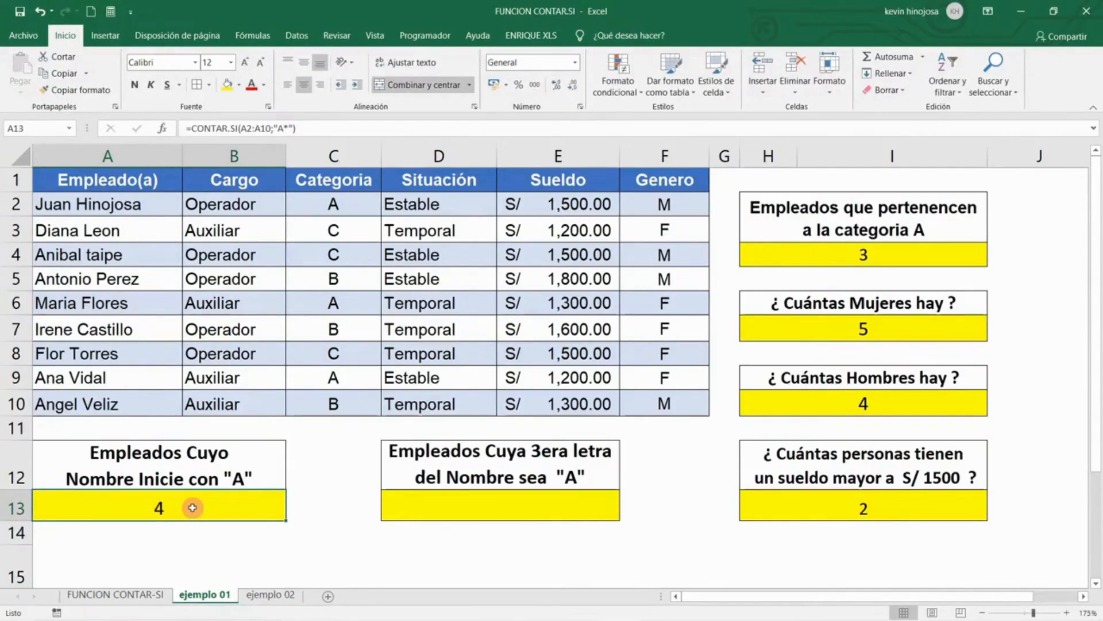
Identify the employees whose name has "A" as third letter by marking cells A2, A3 and A9.
click(430, 508)
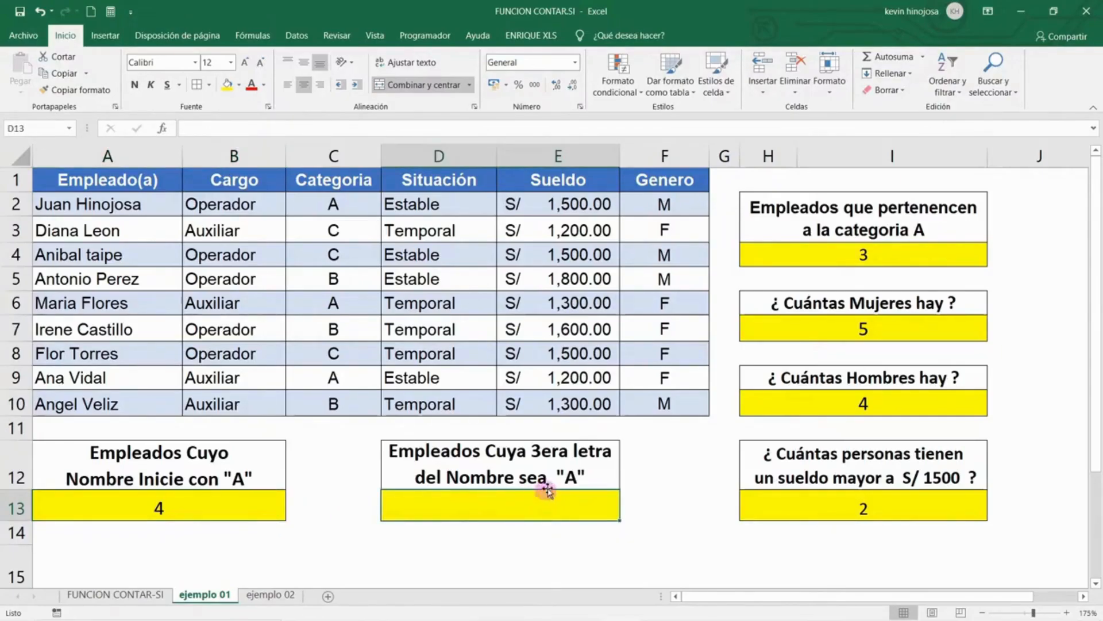
click(456, 467)
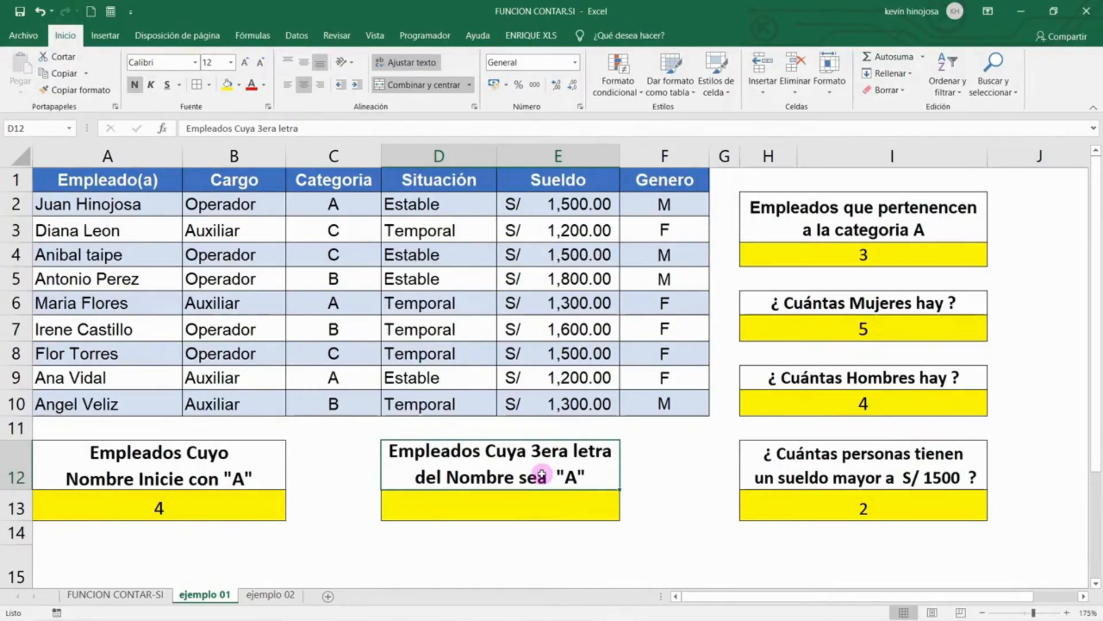
click(60, 205)
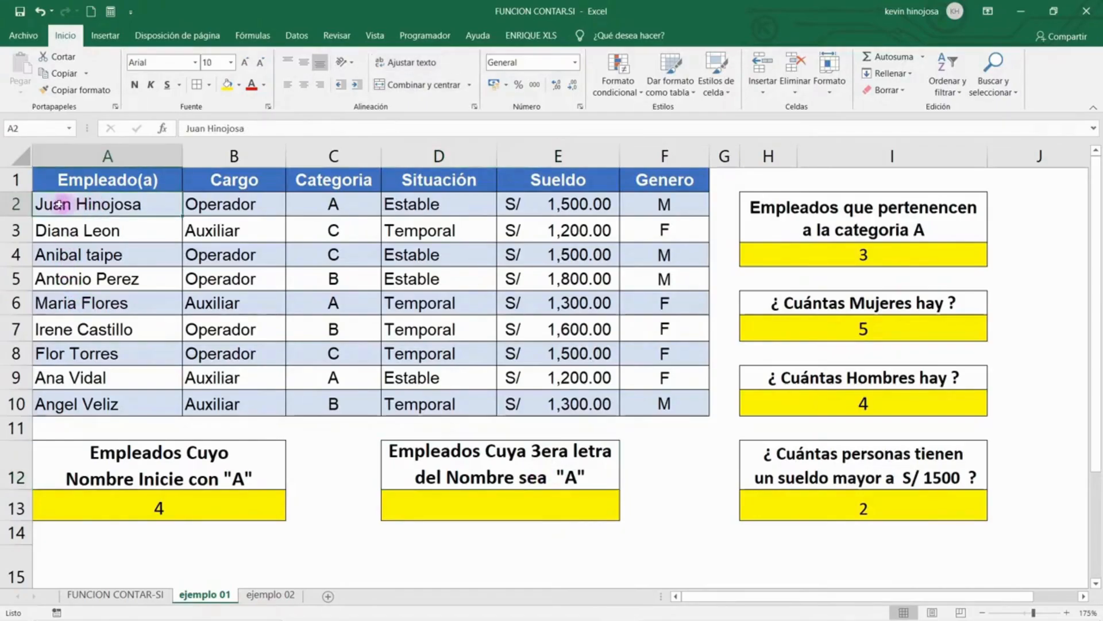
ctrl+click(73, 232)
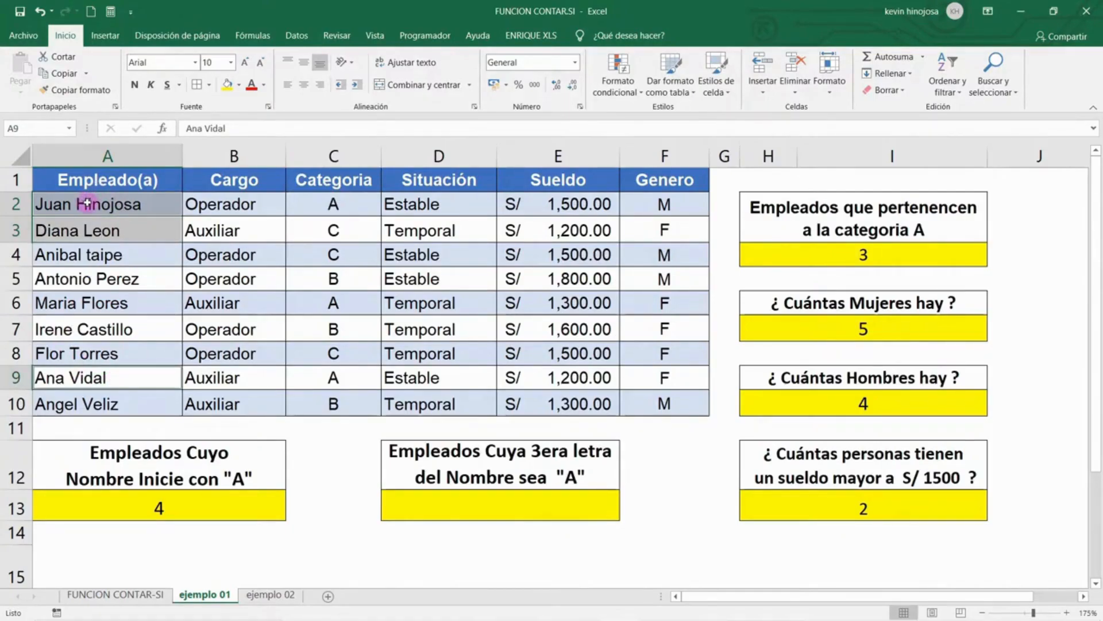
Count the employees whose name has "A" as third letter in D13 with the formula =CONTAR.SI(A2:A10;"??A*").
click(439, 505)
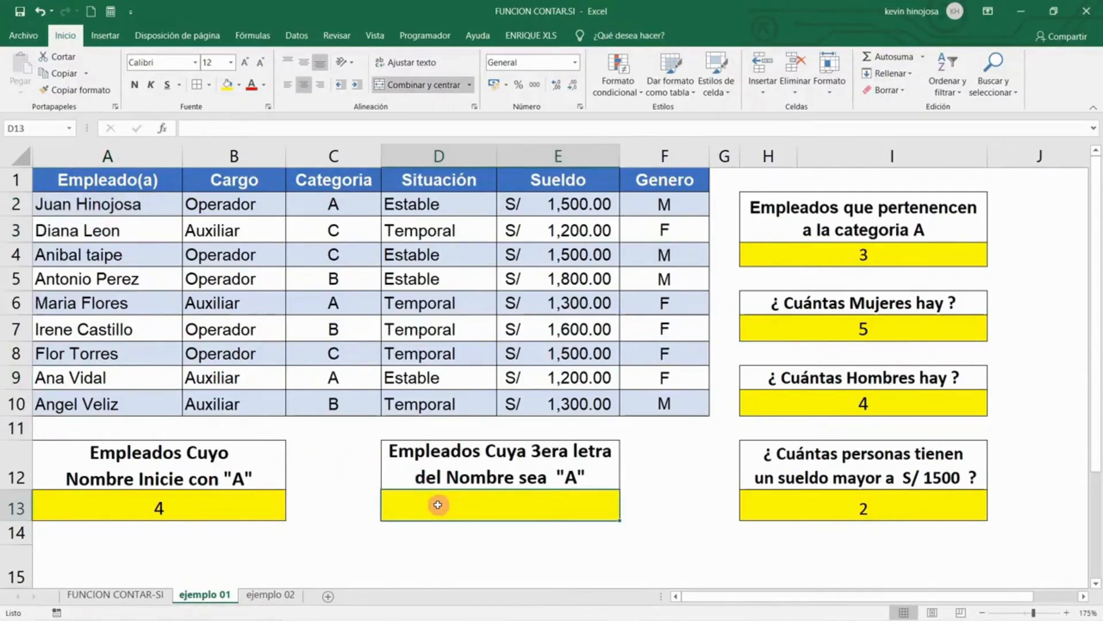
text(=C)
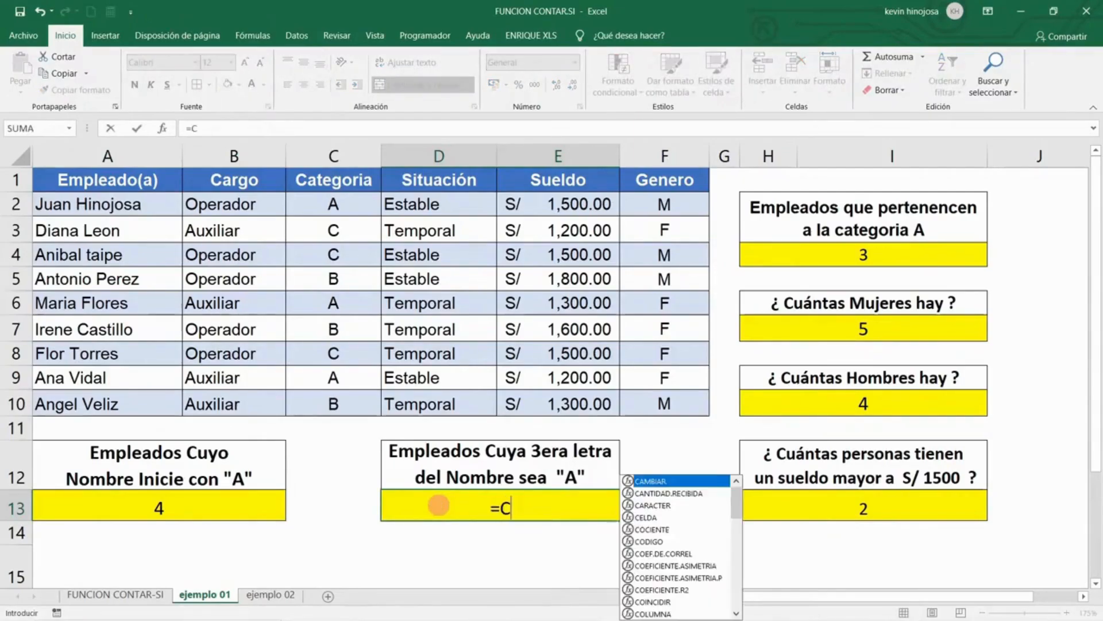
text(ONTAR)
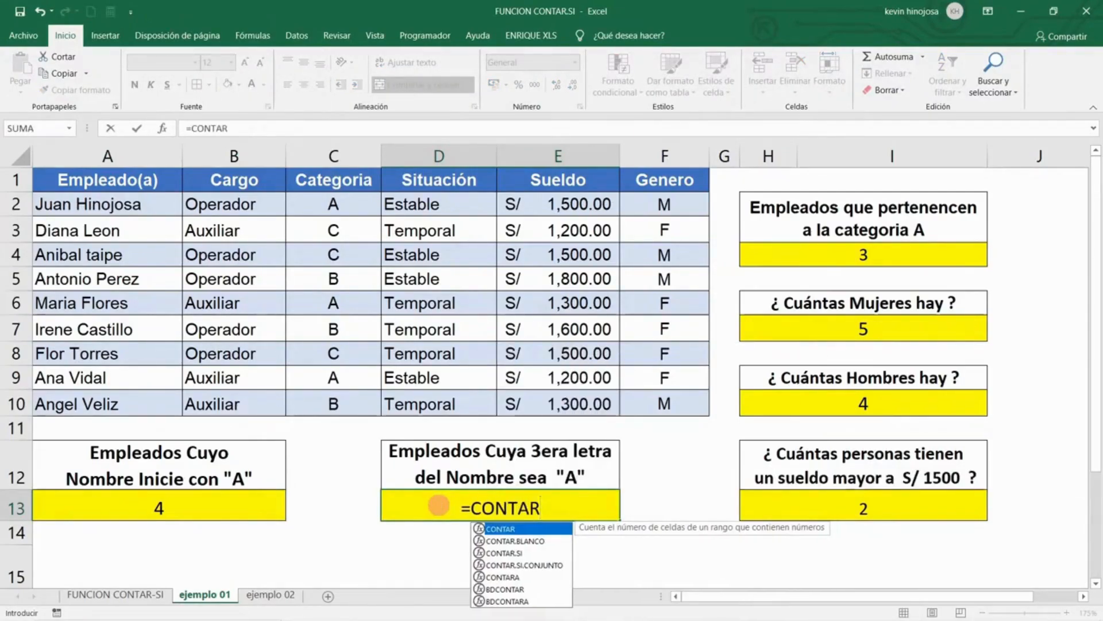
text(.SI()
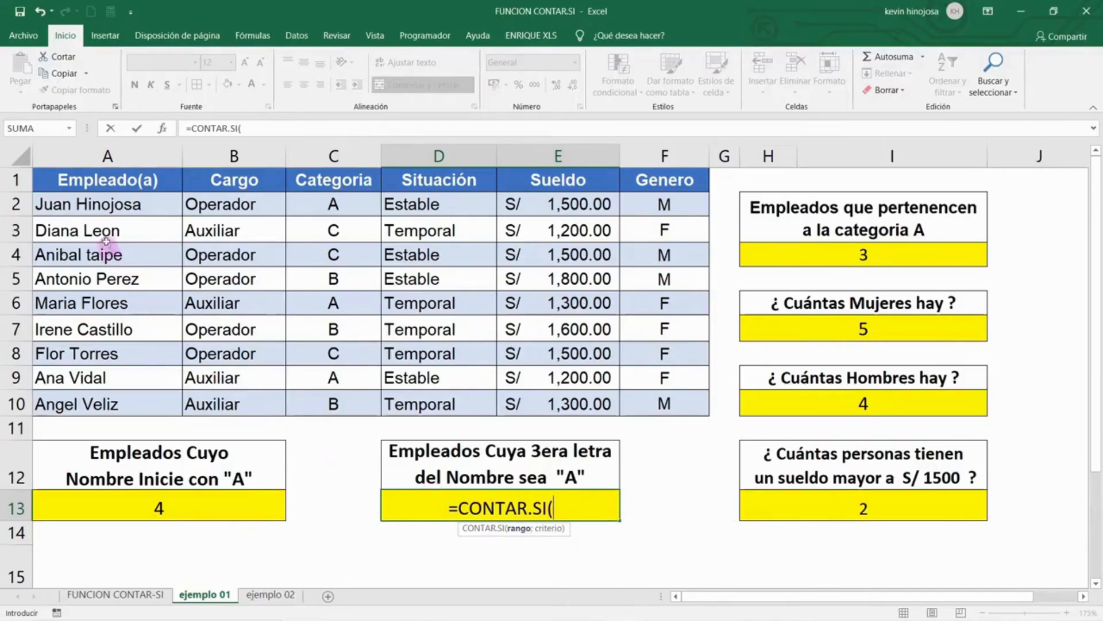
drag(105, 203, 140, 401)
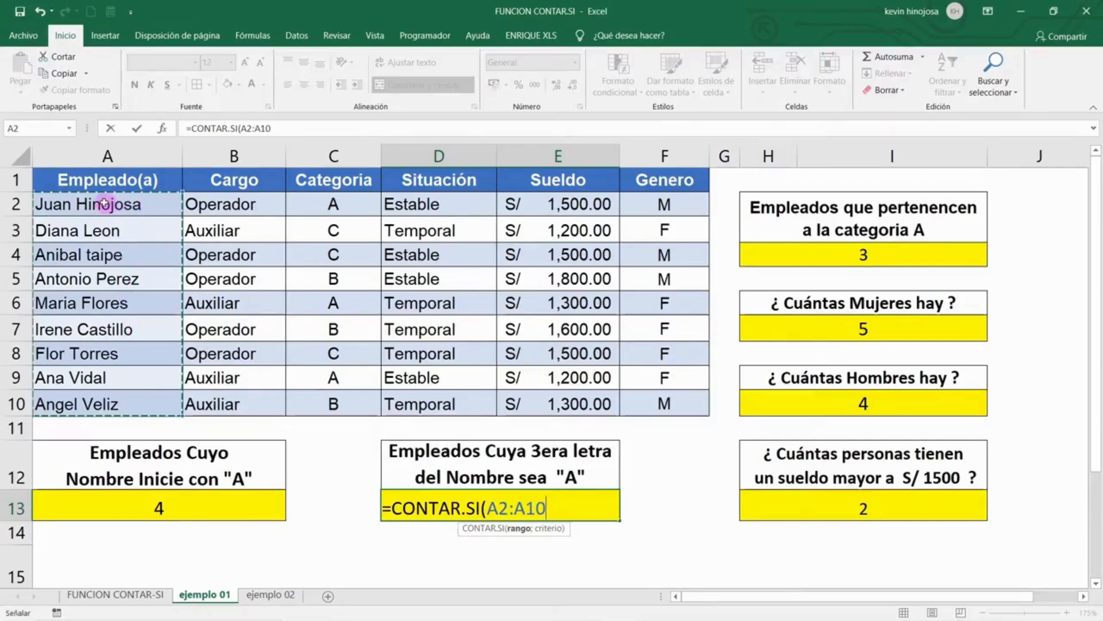
text(;)
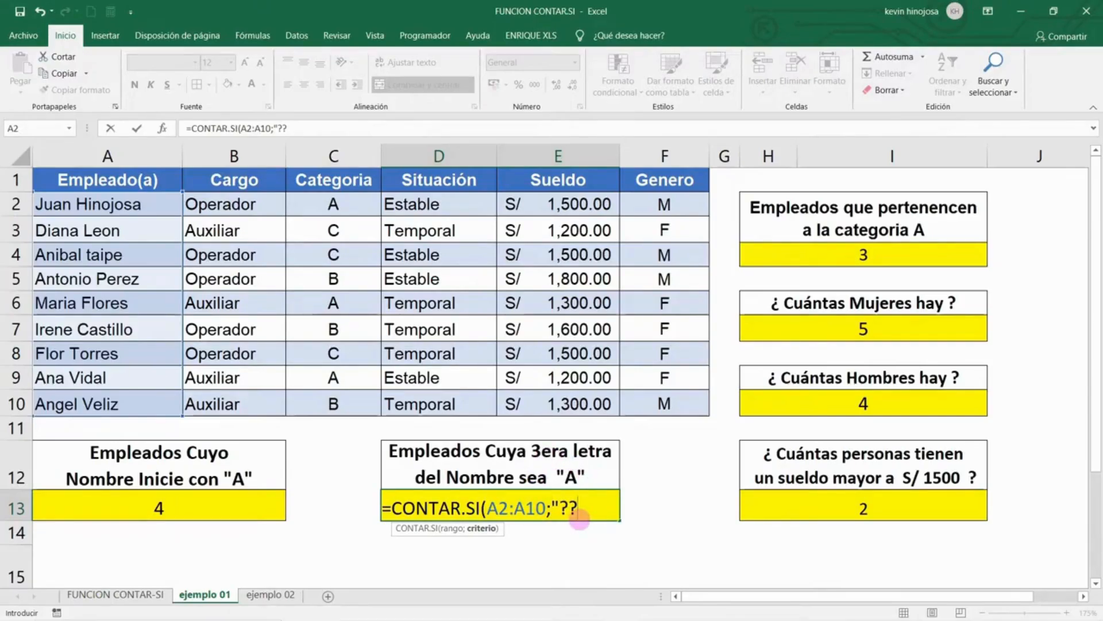
text(A)
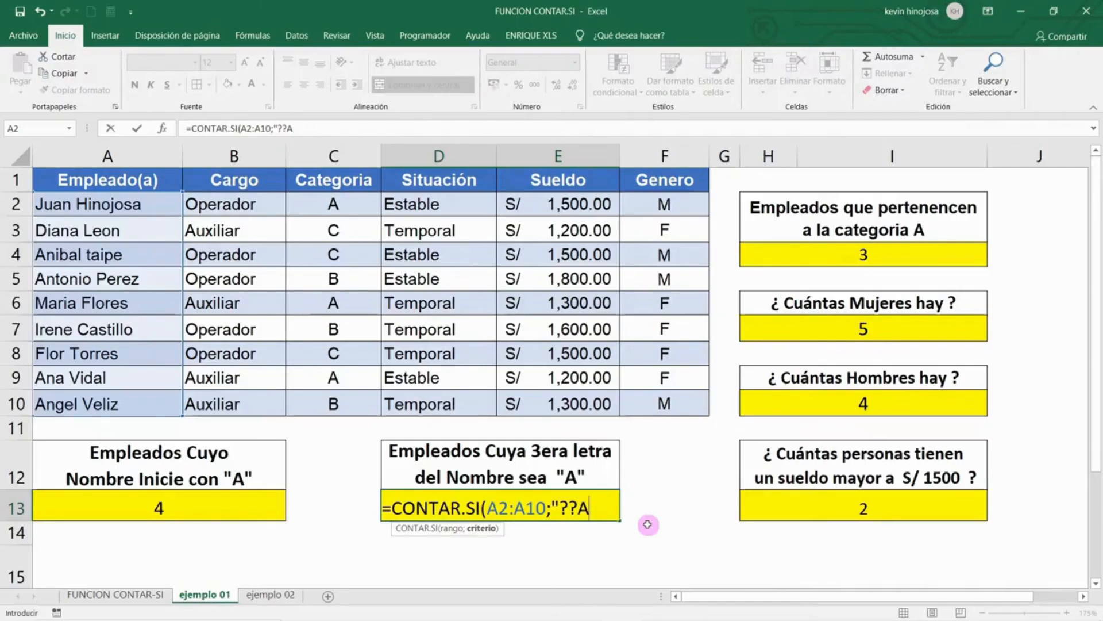
text(*"))
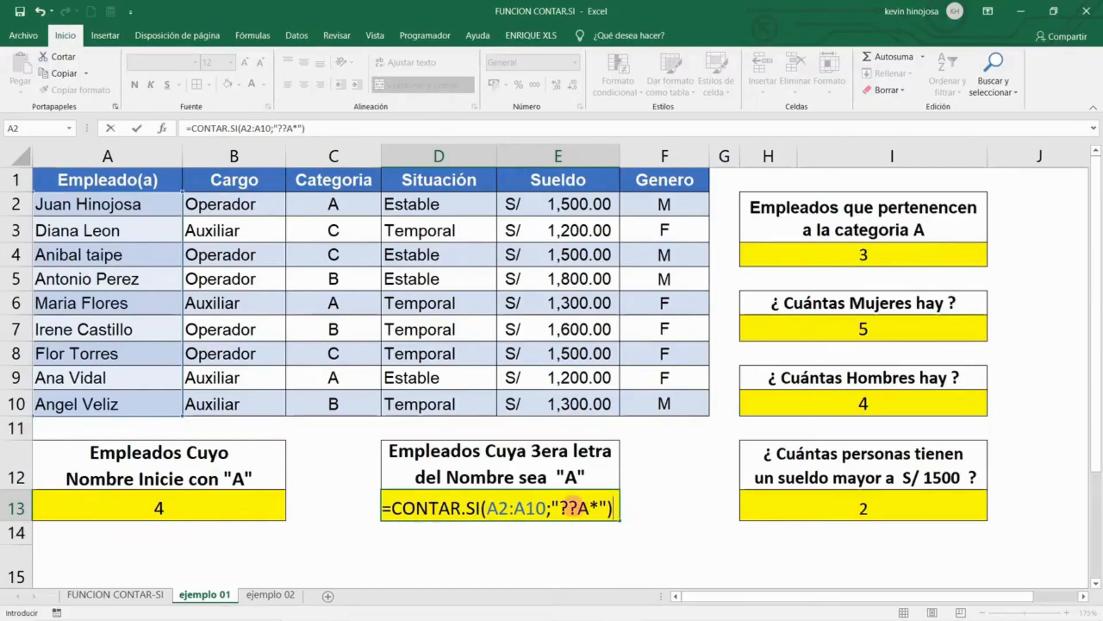
drag(560, 508, 569, 508)
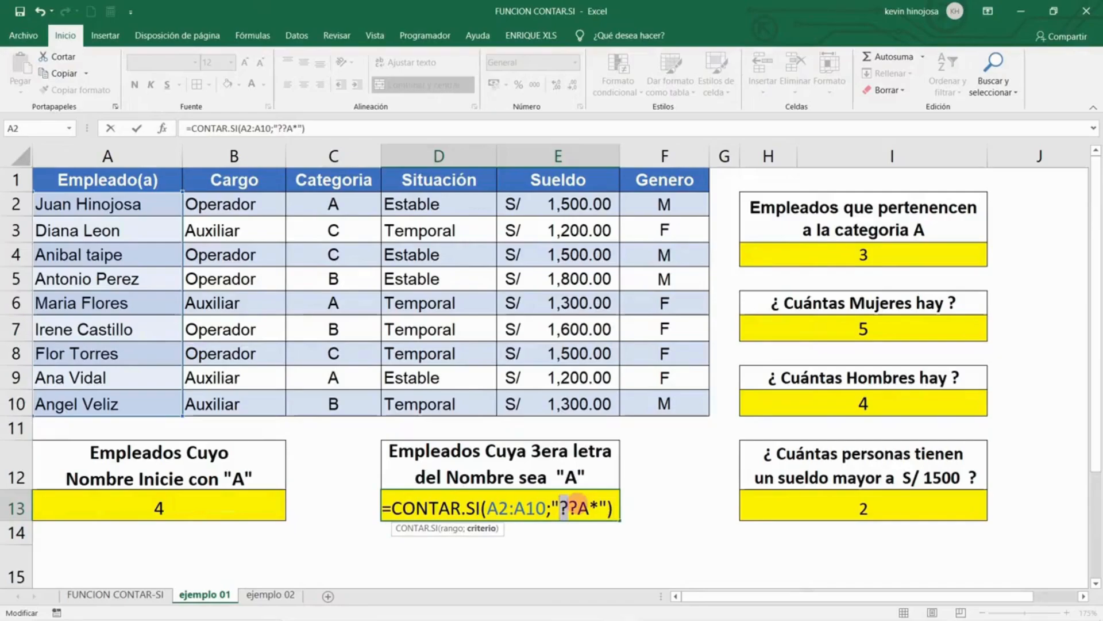
drag(589, 508, 597, 508)
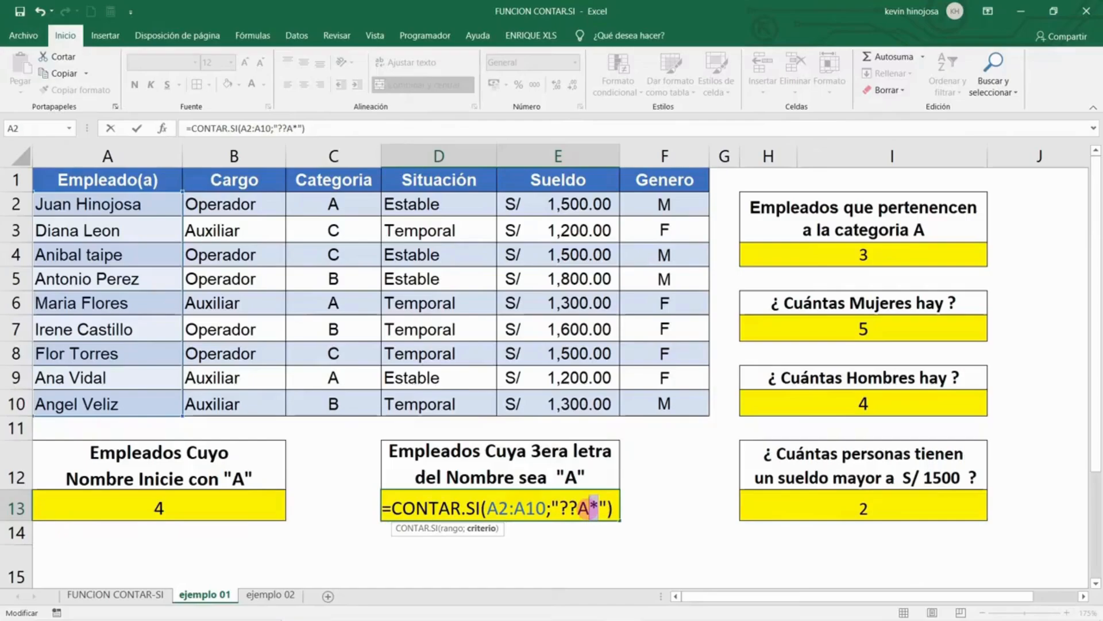
key(Return)
click(586, 506)
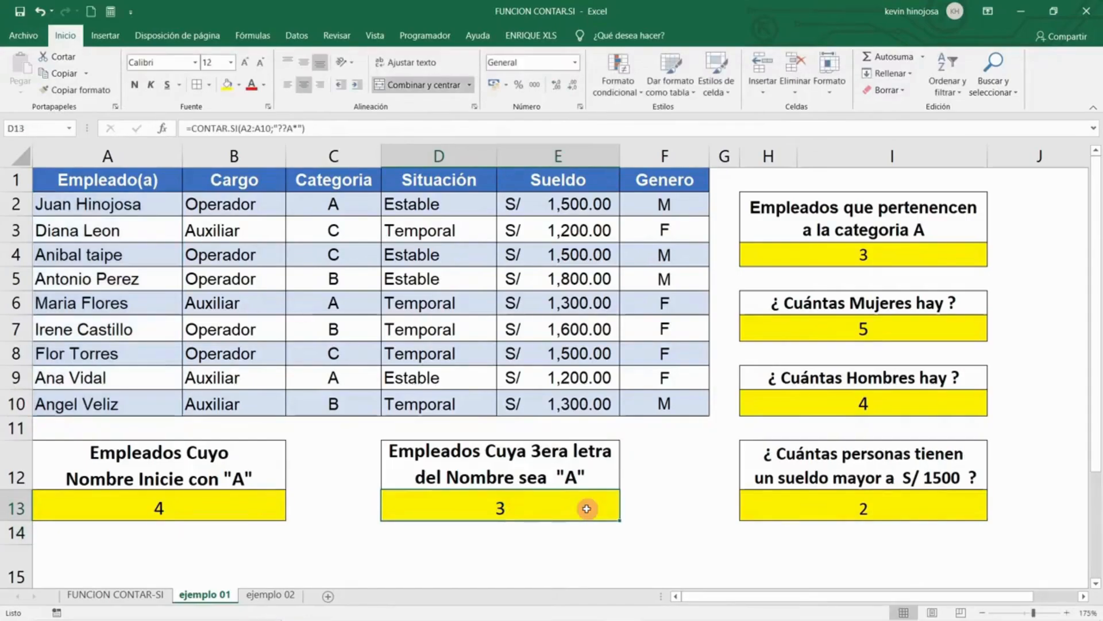